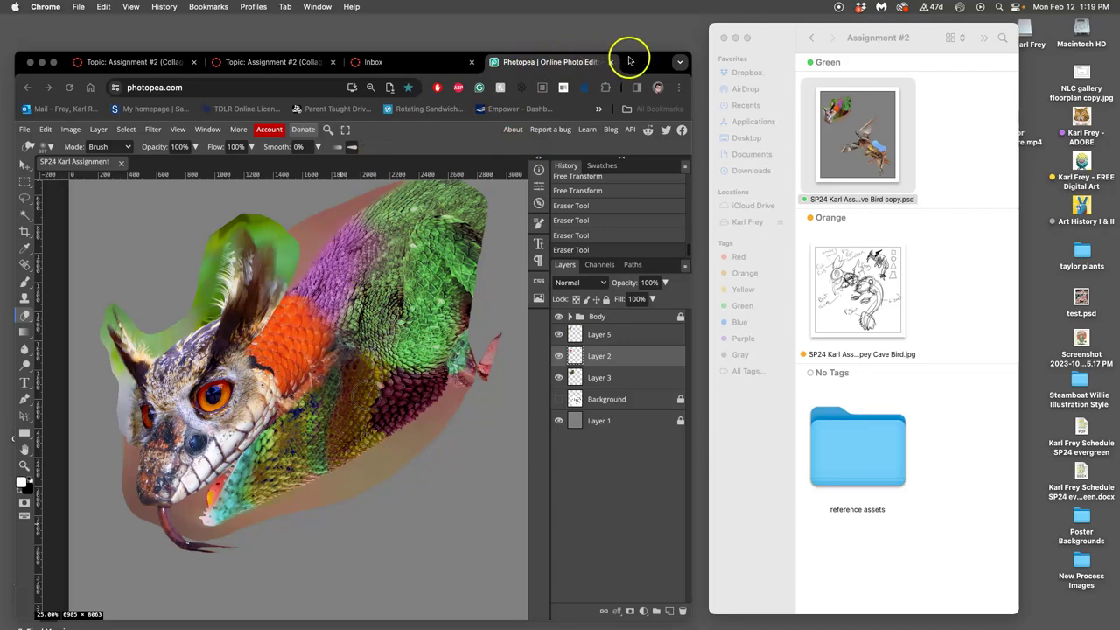
Switch to the Photopea document and toggle Layer 2's visibility to check which part of the creature it holds.
click(659, 61)
drag(659, 62, 673, 59)
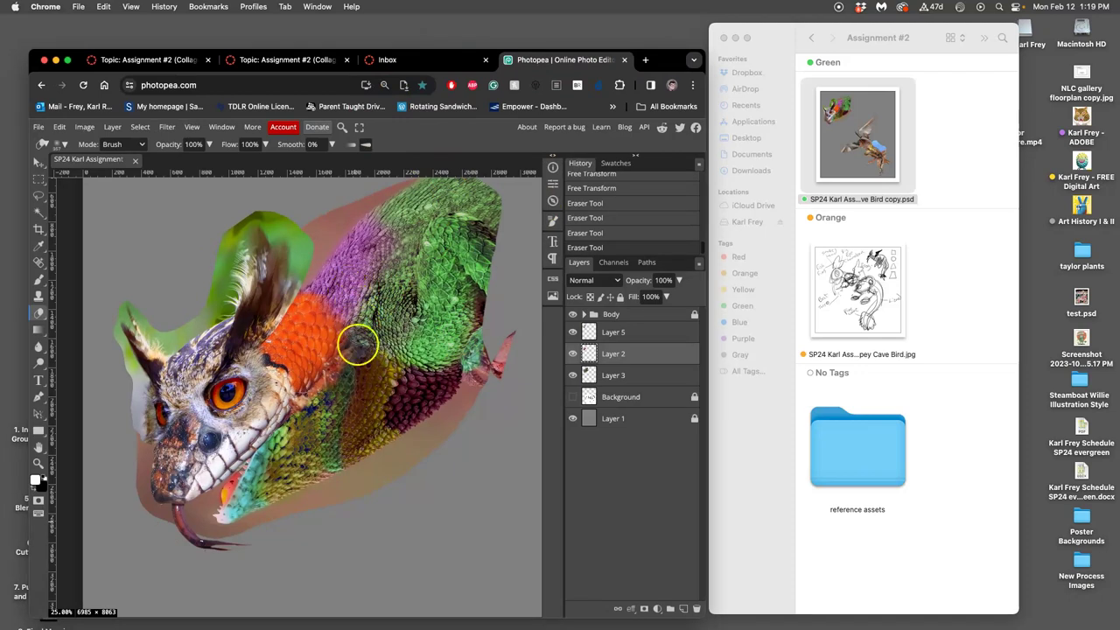
click(573, 353)
click(573, 353)
click(573, 354)
click(573, 353)
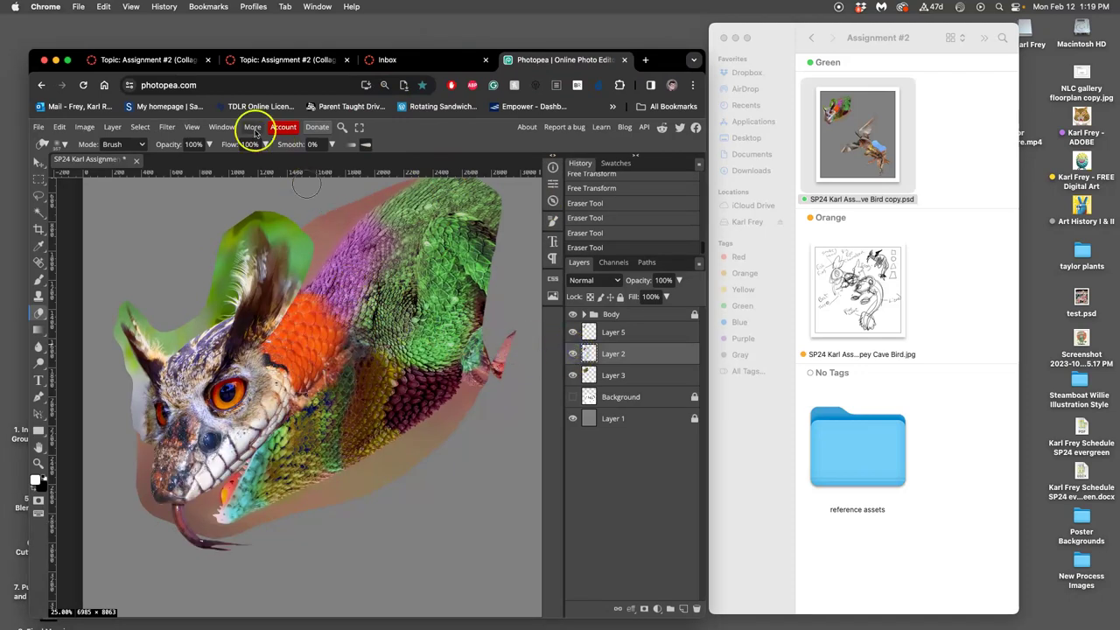
Set the Eraser opacity to 30% and soften Layer 2's orange neck edge into the purple and green scales.
click(210, 144)
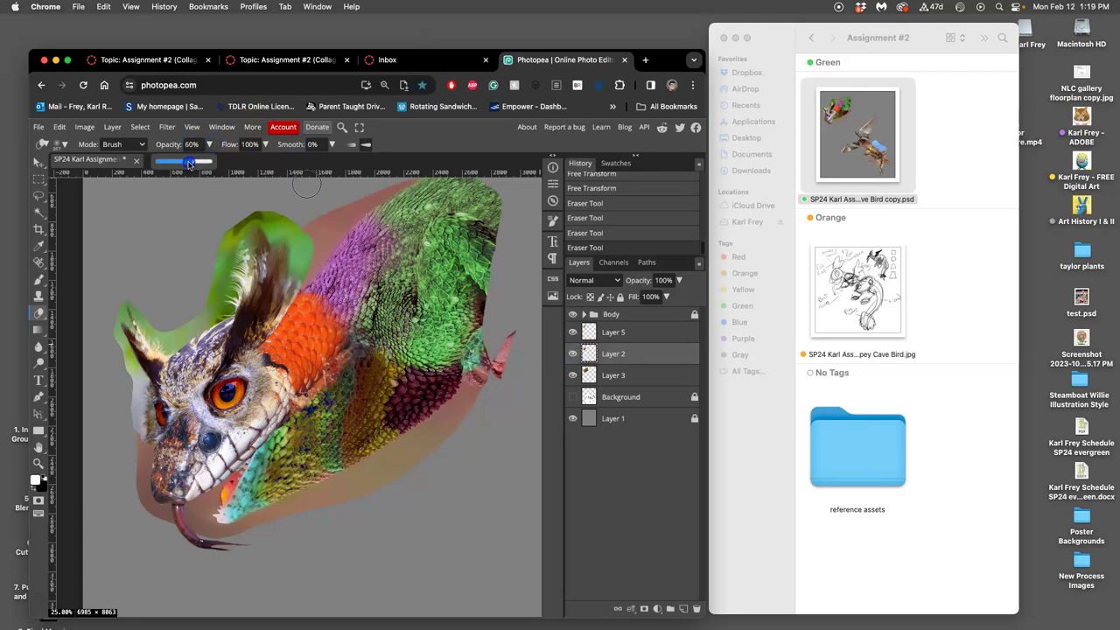
drag(175, 166, 173, 166)
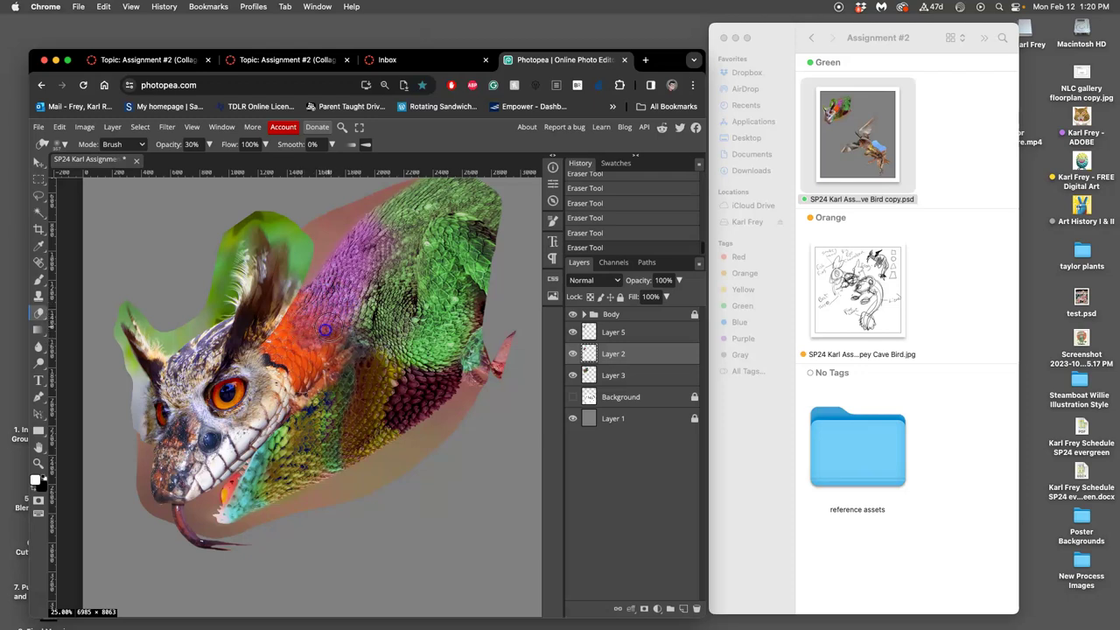
mouse_move(284, 340)
mouse_down()
mouse_move(311, 292)
mouse_move(267, 342)
mouse_move(283, 332)
mouse_move(278, 358)
mouse_move(313, 341)
mouse_up()
mouse_move(292, 372)
mouse_down()
mouse_move(326, 354)
mouse_move(350, 305)
mouse_move(367, 315)
mouse_move(287, 375)
mouse_up()
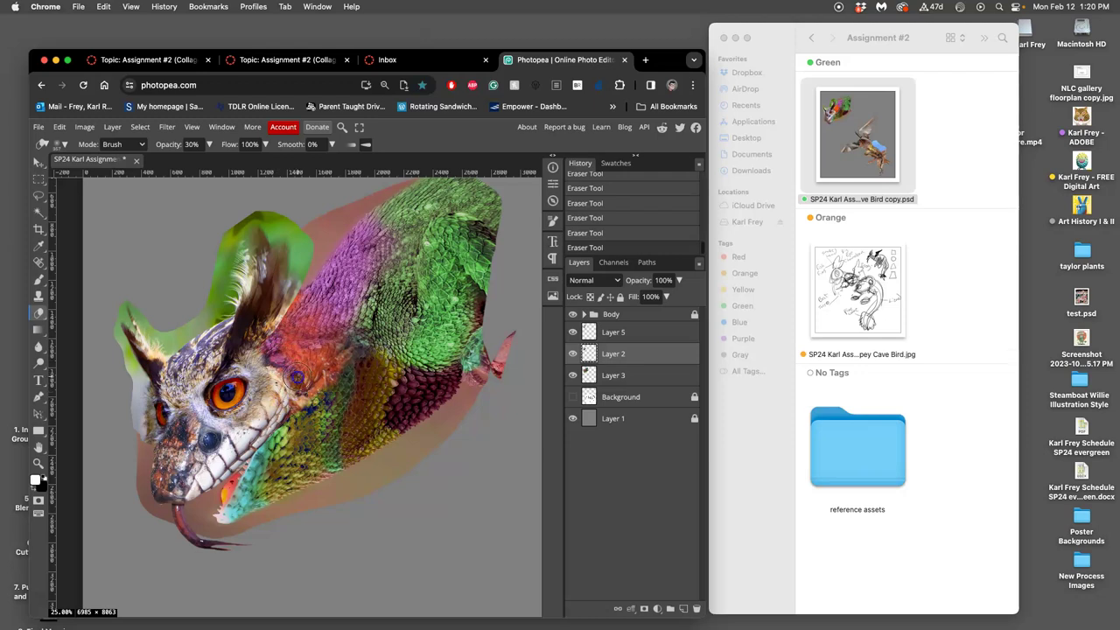
mouse_move(291, 392)
mouse_down()
mouse_move(271, 518)
mouse_move(291, 417)
mouse_move(330, 381)
mouse_move(337, 401)
mouse_move(308, 411)
mouse_up()
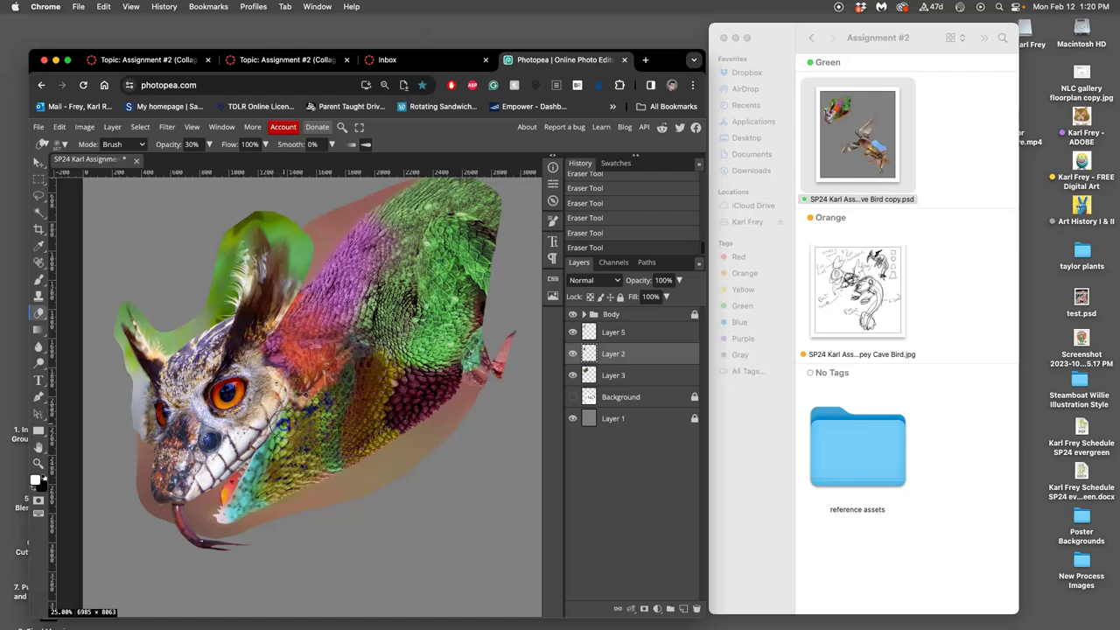
mouse_move(270, 440)
mouse_down()
mouse_move(254, 465)
mouse_move(273, 433)
mouse_up()
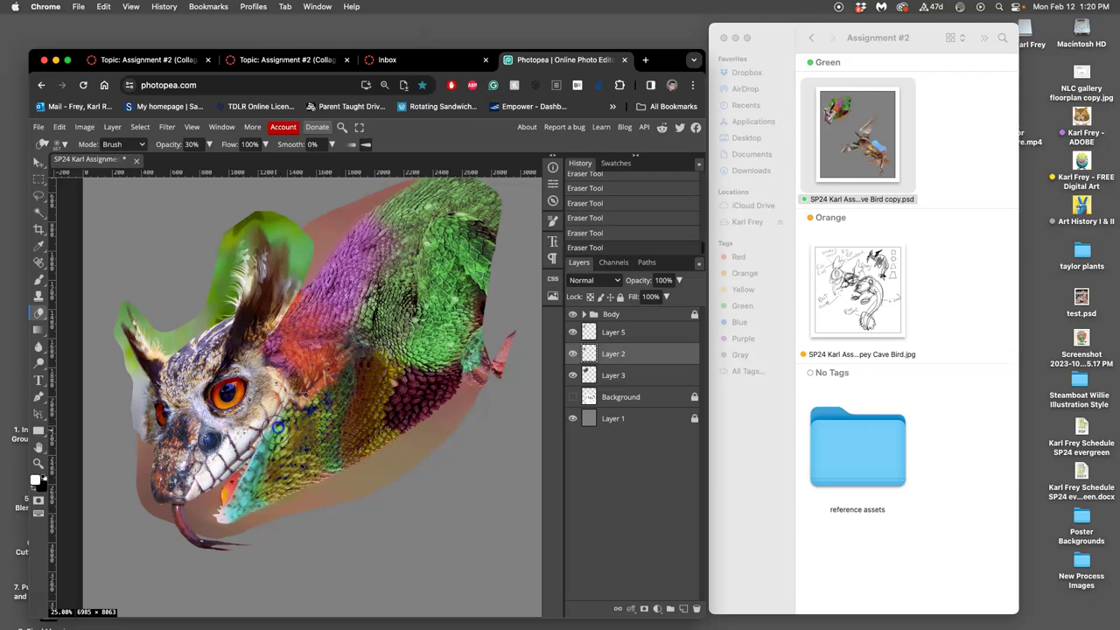
click(264, 443)
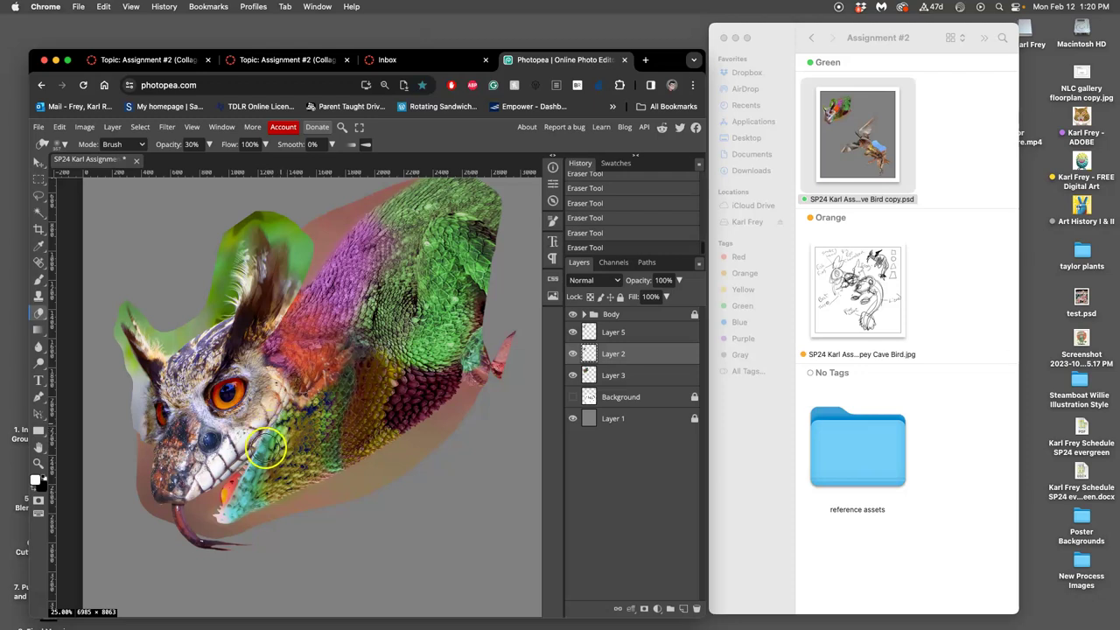
Erase Layer 2's leftover edge from the jaw hinge down along the turquoise lower jaw.
key(super+plus)
key(super+plus)
drag(296, 434, 390, 313)
click(360, 353)
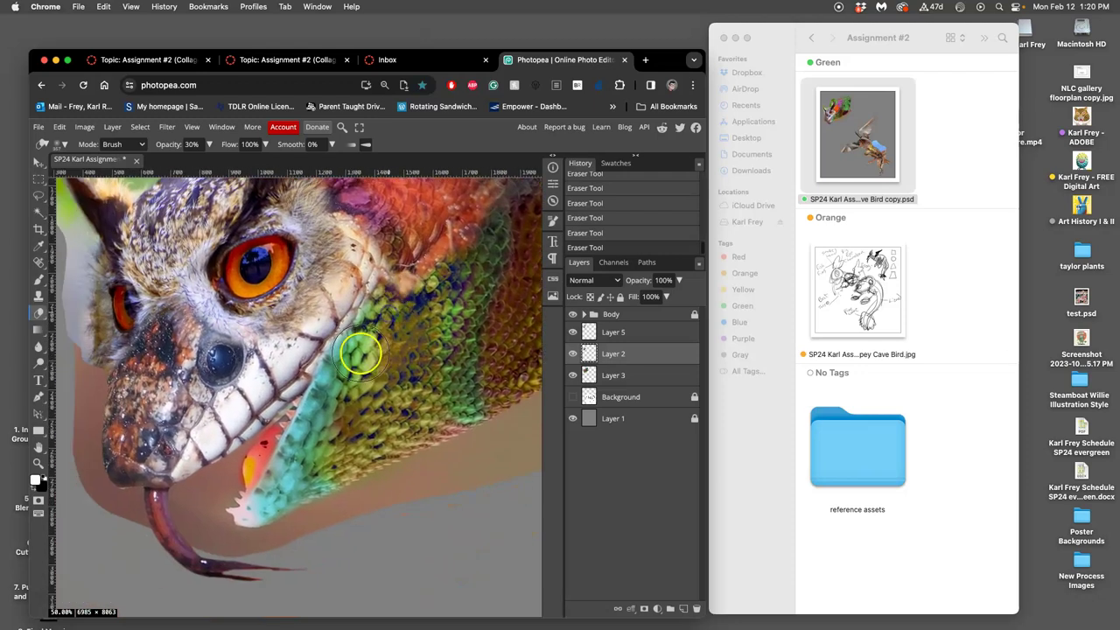
mouse_move(361, 353)
mouse_down()
mouse_move(325, 352)
mouse_move(300, 394)
mouse_up()
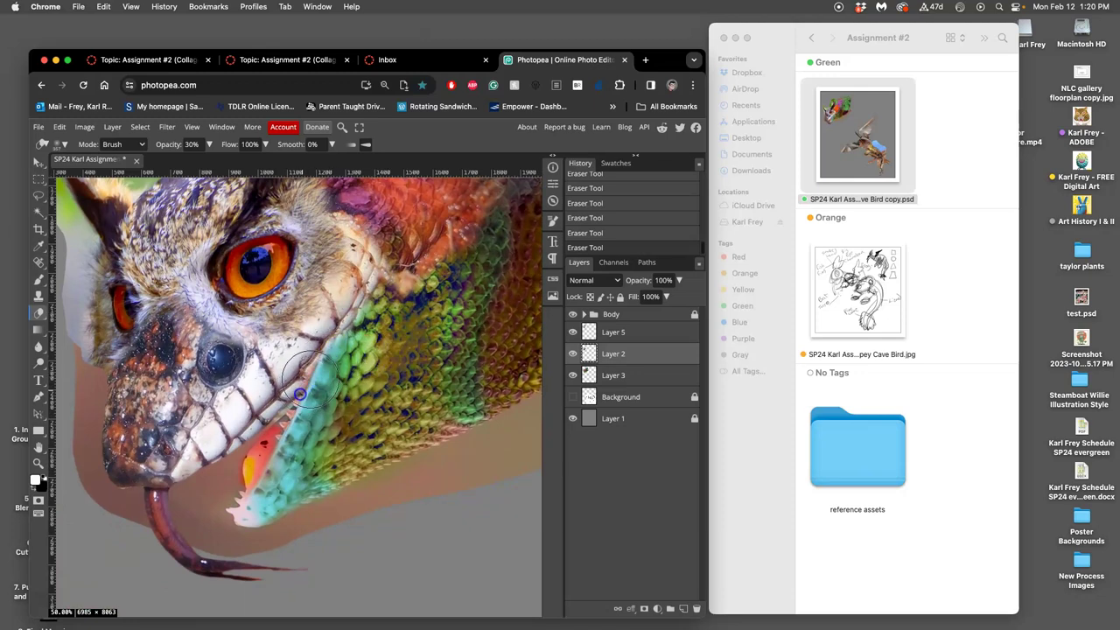
click(365, 148)
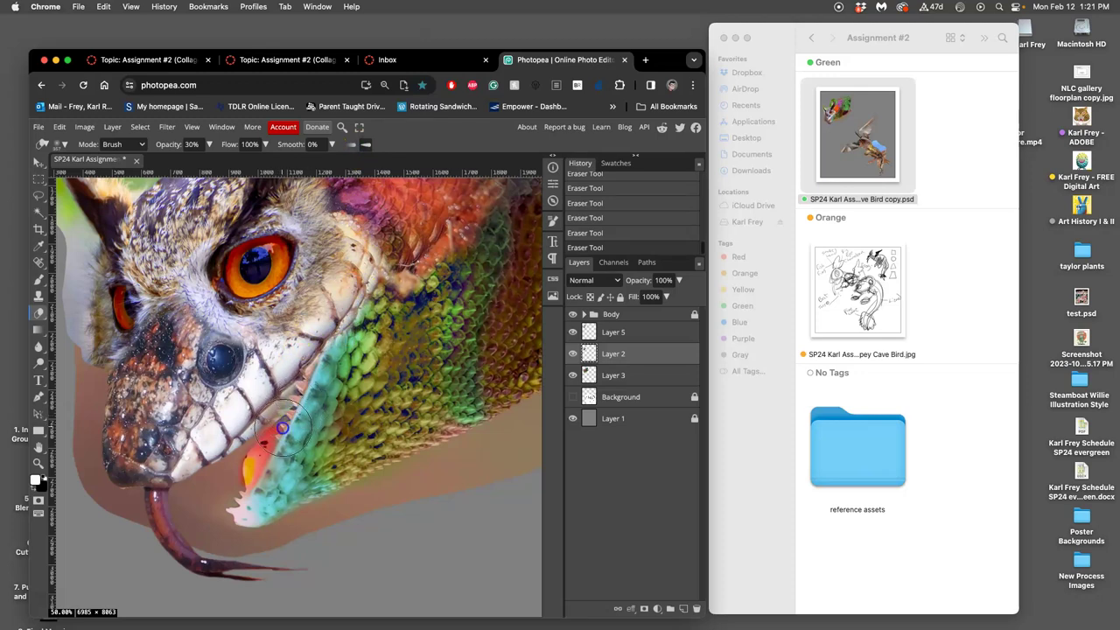
mouse_move(290, 421)
mouse_down()
mouse_move(267, 443)
mouse_move(299, 415)
mouse_move(278, 433)
mouse_up()
Lasso the leftover Layer 2 area between the upper jaw and the turquoise lower jaw, clear it repeatedly and deselect.
click(38, 196)
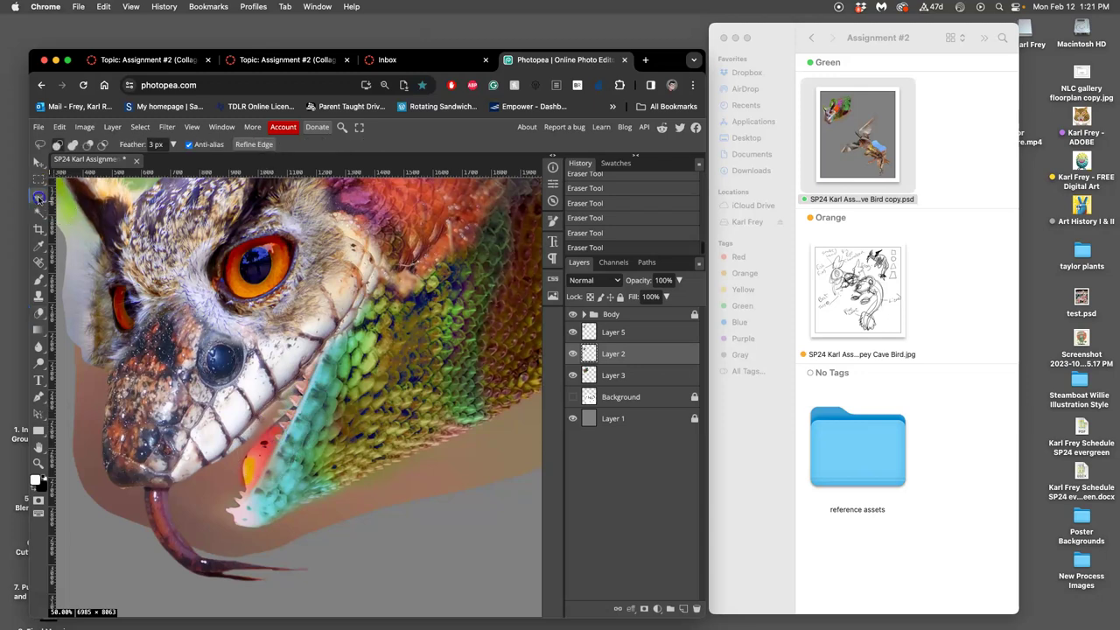
drag(345, 342, 338, 344)
mouse_move(205, 484)
mouse_down()
mouse_move(293, 454)
mouse_move(359, 378)
mouse_up()
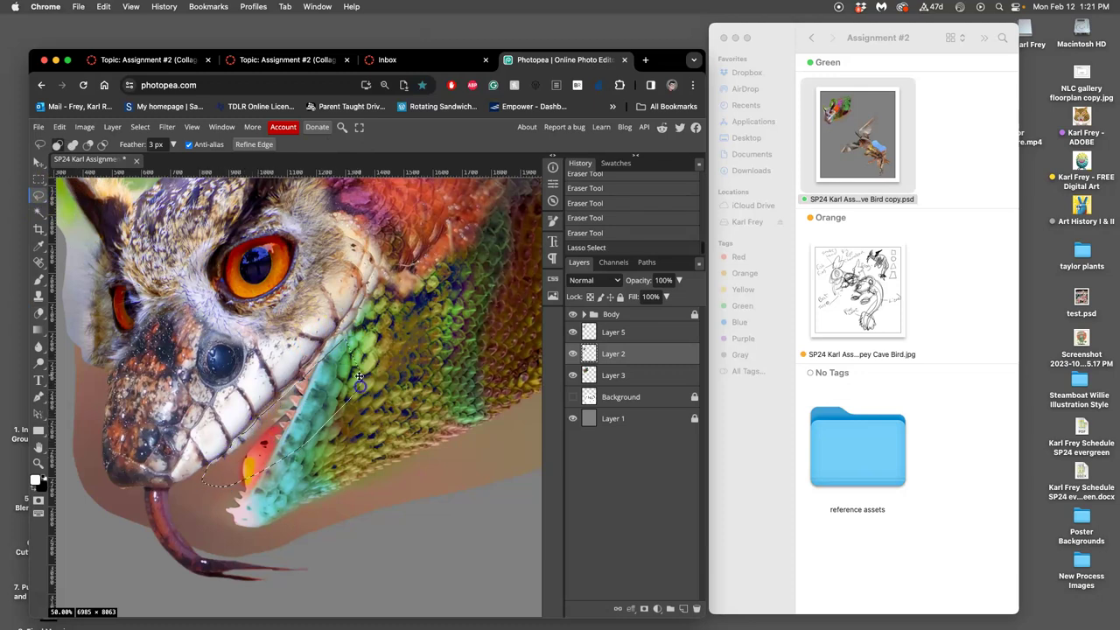
key(Delete)
key(Delete)
key(Delete)
key(Delete)
key(Delete)
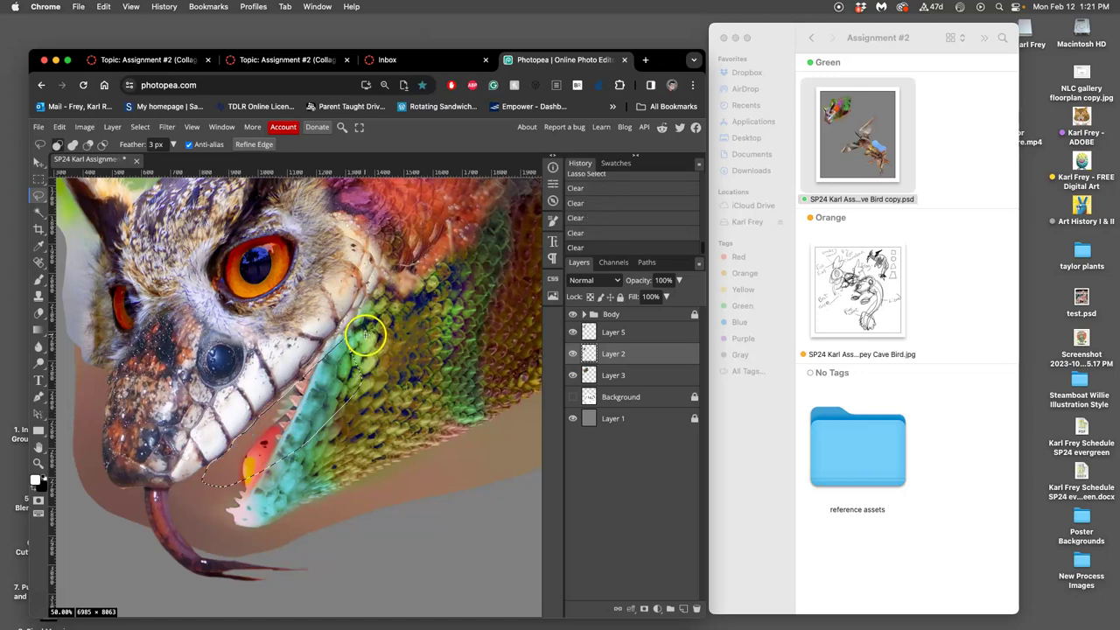
key(ctrl+d)
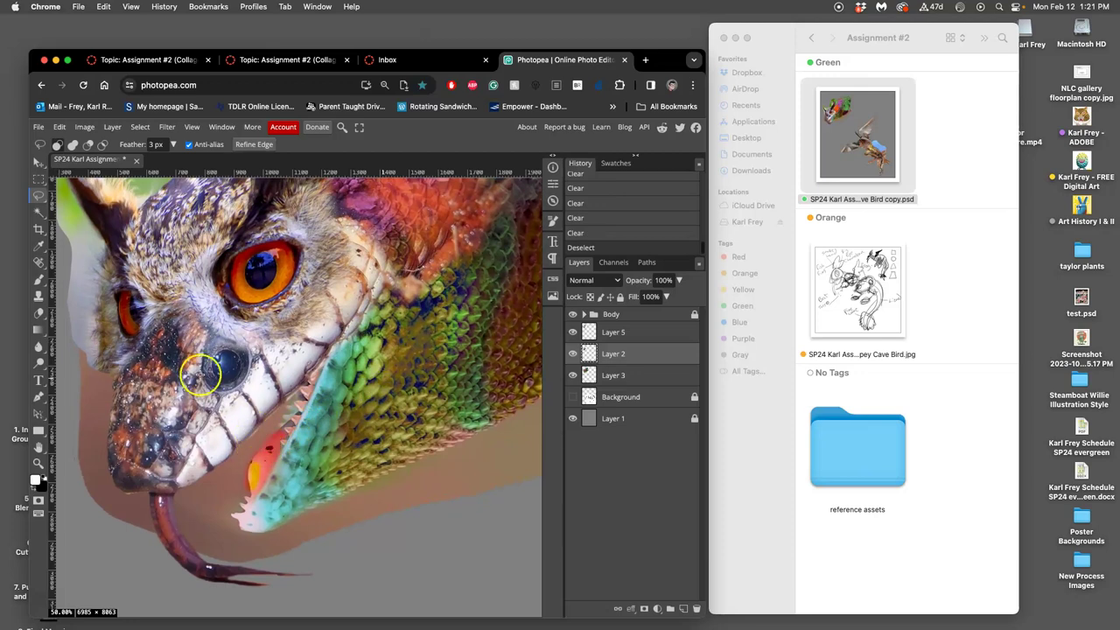
Lasso the strip just under the white upper jaw, clear its remaining Layer 2 pixels and remove the selection.
click(50, 217)
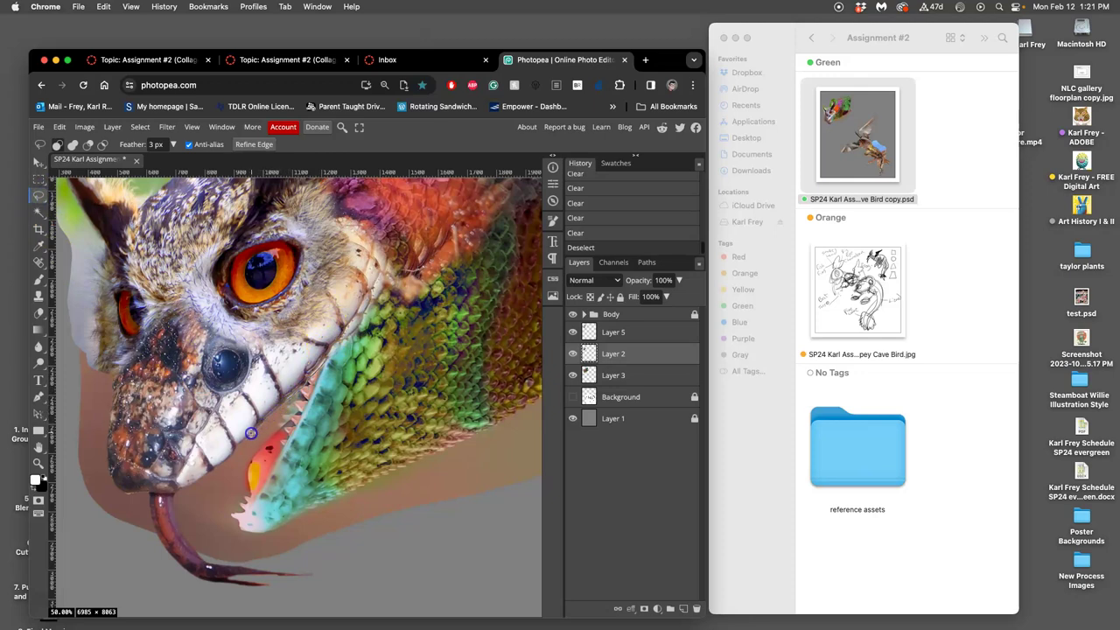
drag(243, 448, 333, 378)
key(BackSpace)
key(BackSpace)
key(BackSpace)
key(BackSpace)
key(ctrl+d)
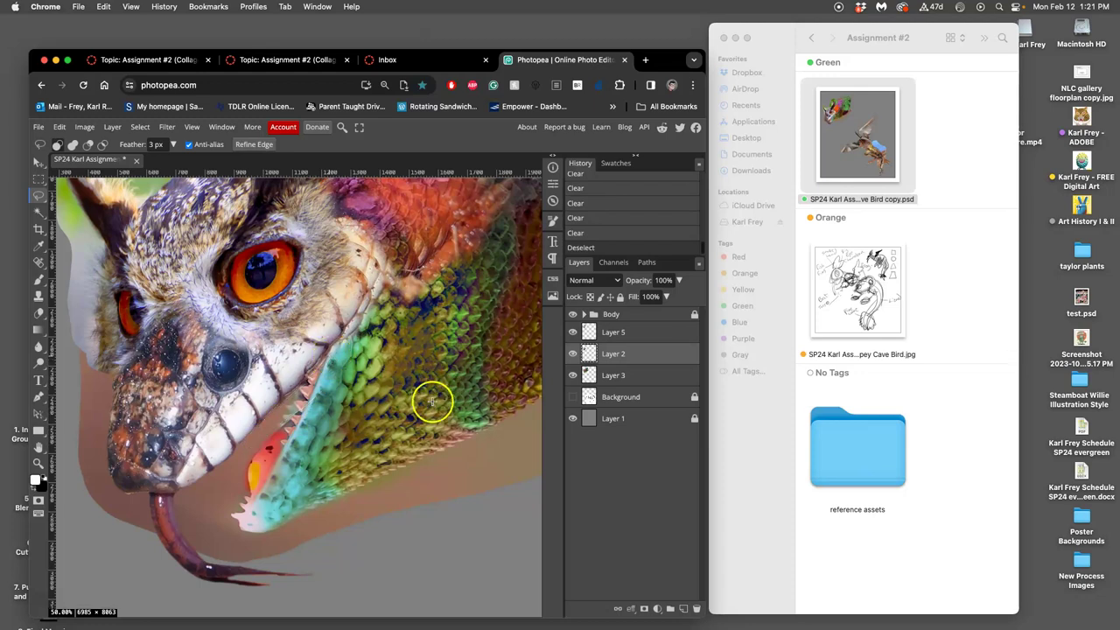
Make Layer 5 active and sample the green background beside the owl's large ear with the Magic Wand.
key(ctrl+minus)
key(ctrl+minus)
key(ctrl+minus)
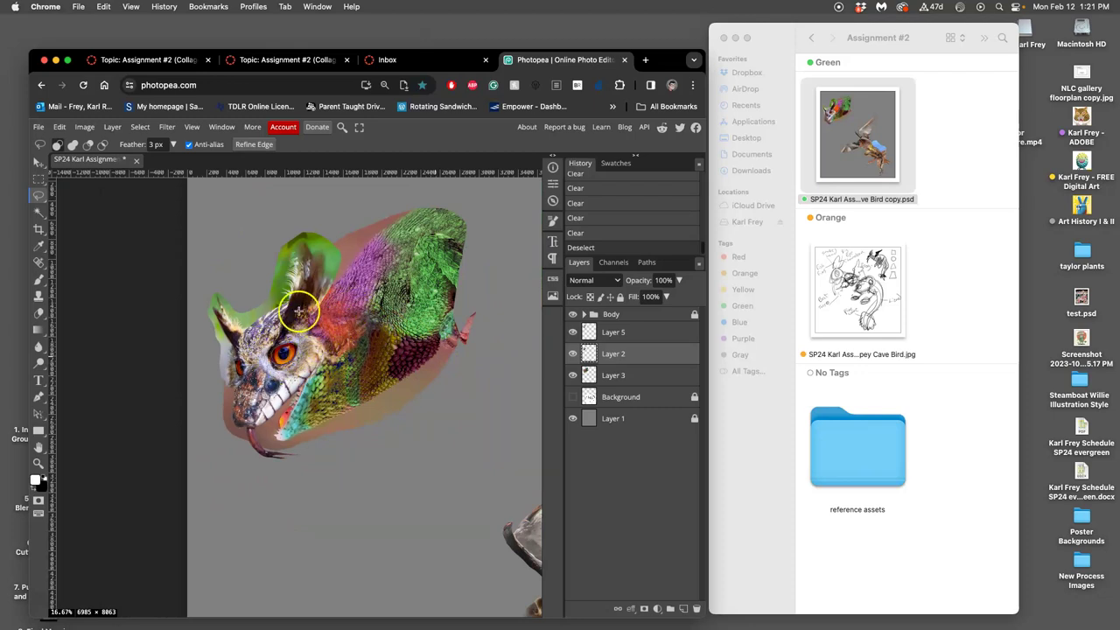
click(608, 332)
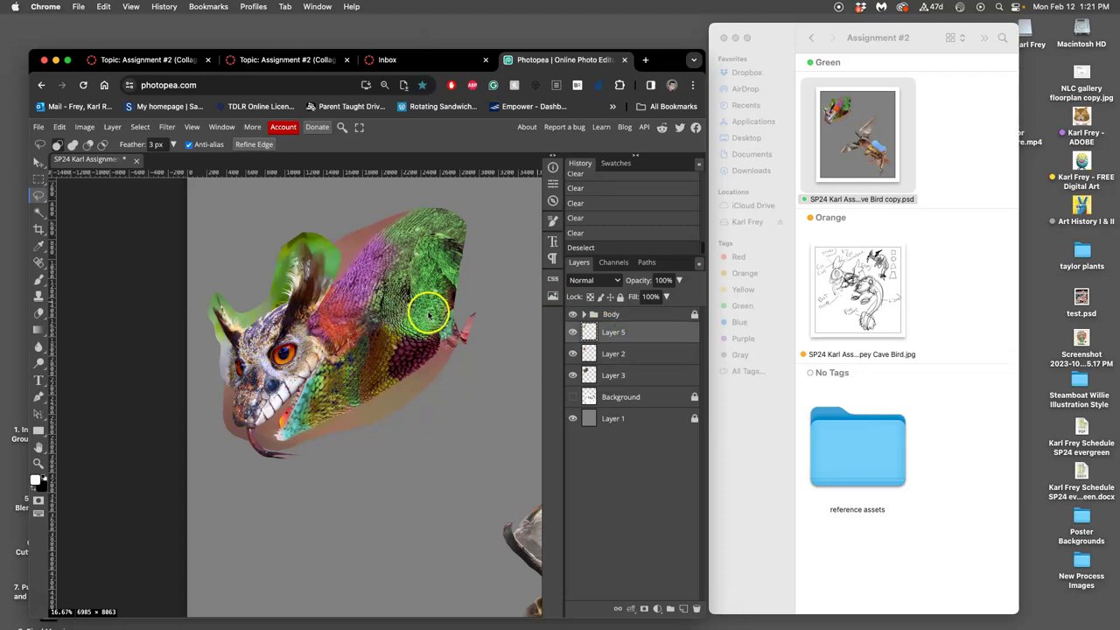
key(ctrl+=)
drag(283, 274, 329, 353)
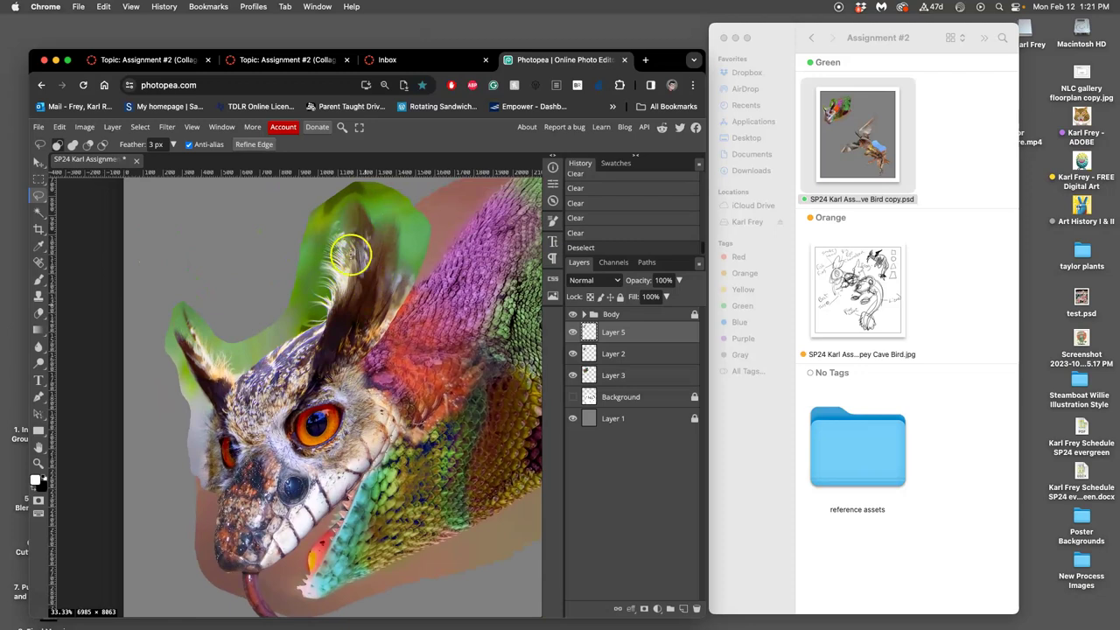
key(ctrl+z)
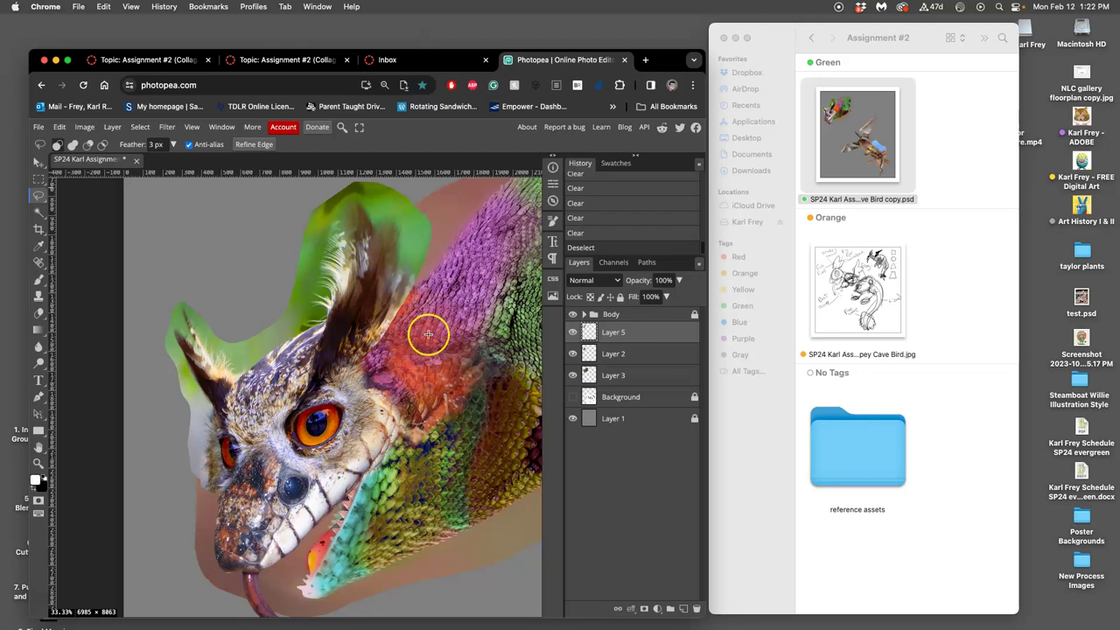
click(38, 212)
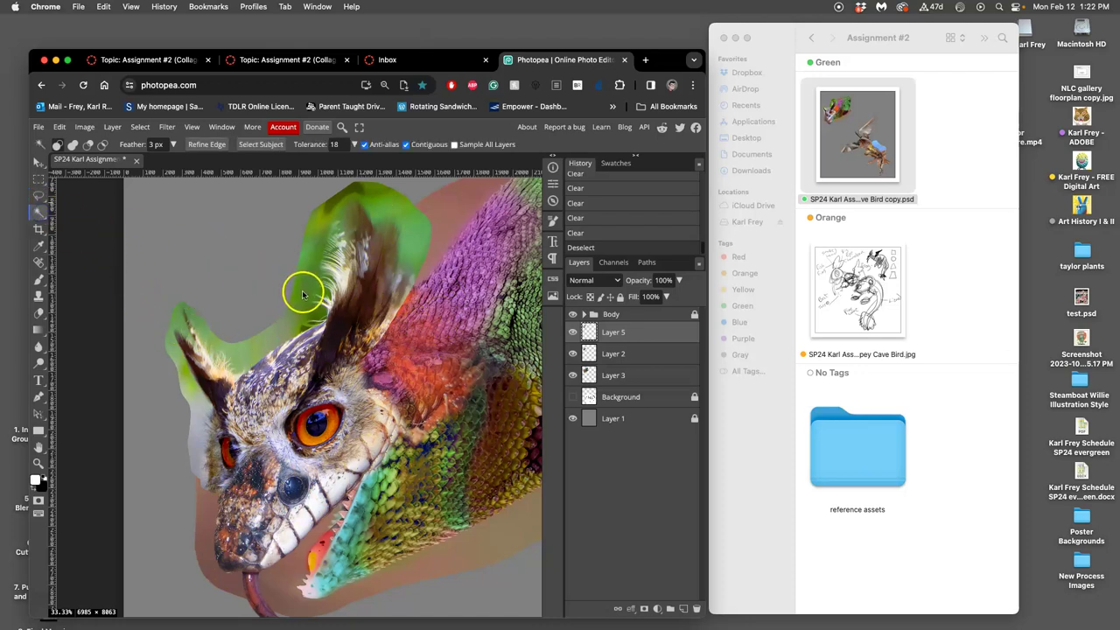
click(303, 294)
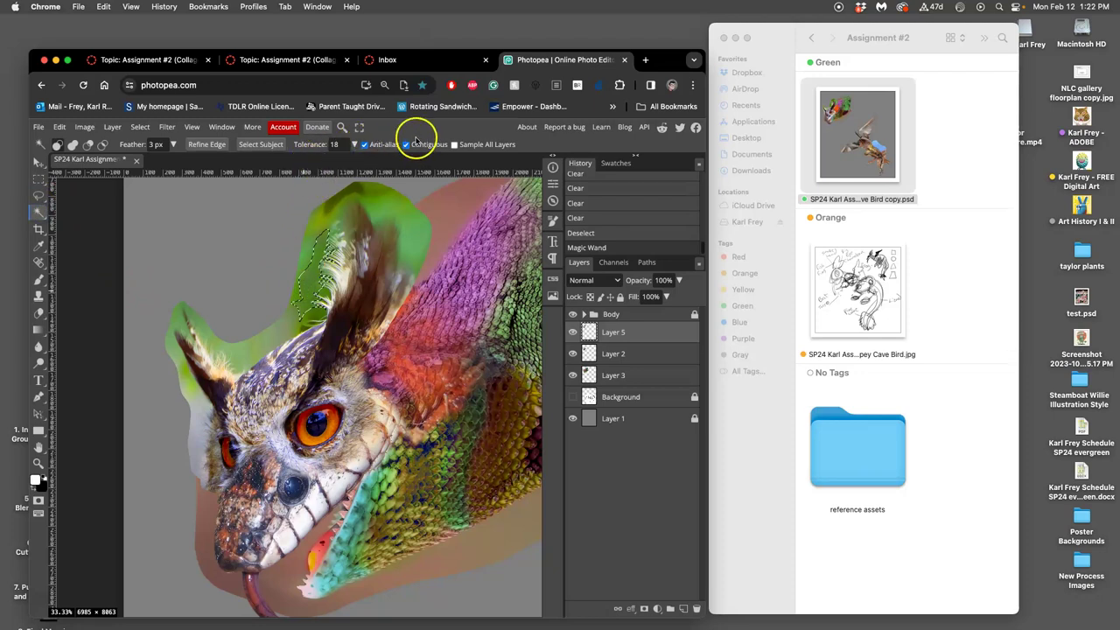
Set the Magic Wand tolerance to 18 and resample green patches along the outer edge beside the large ear.
click(339, 144)
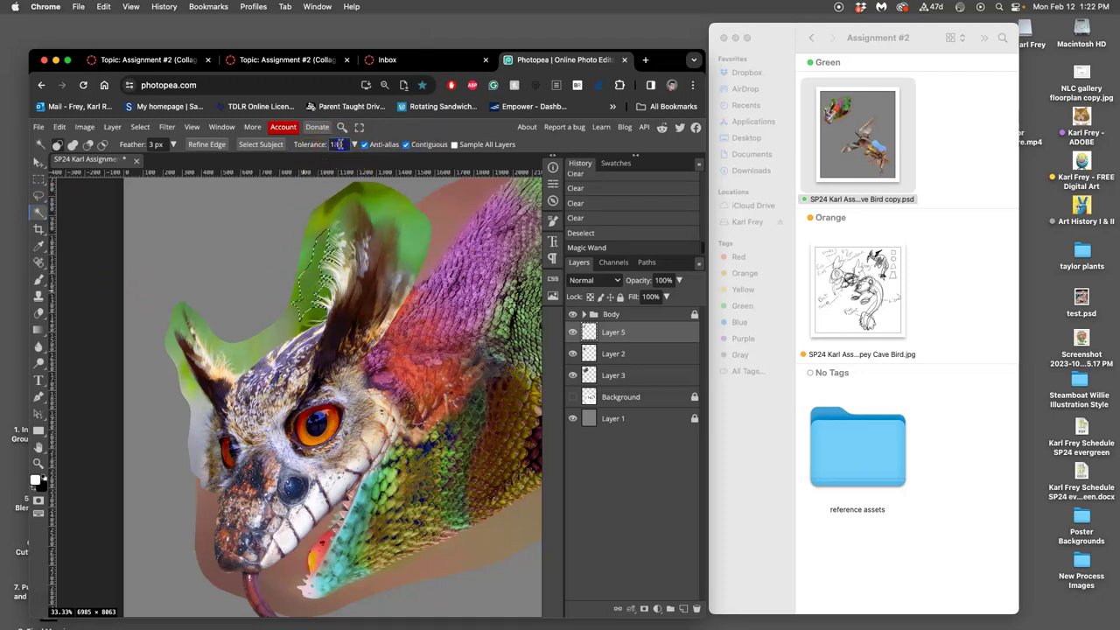
text(18)
click(331, 214)
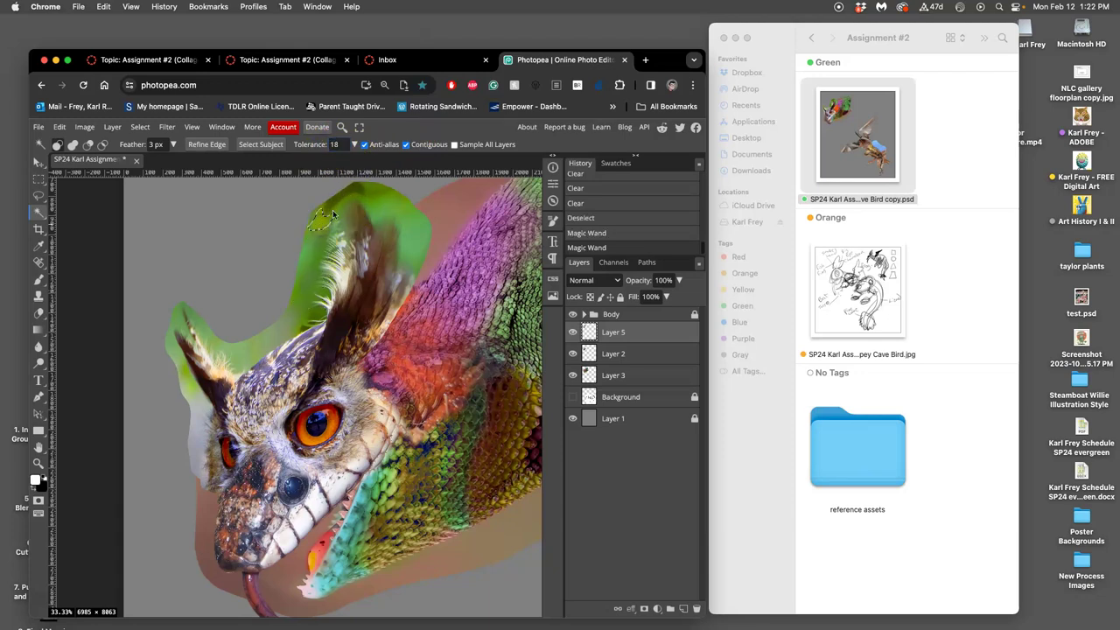
click(310, 268)
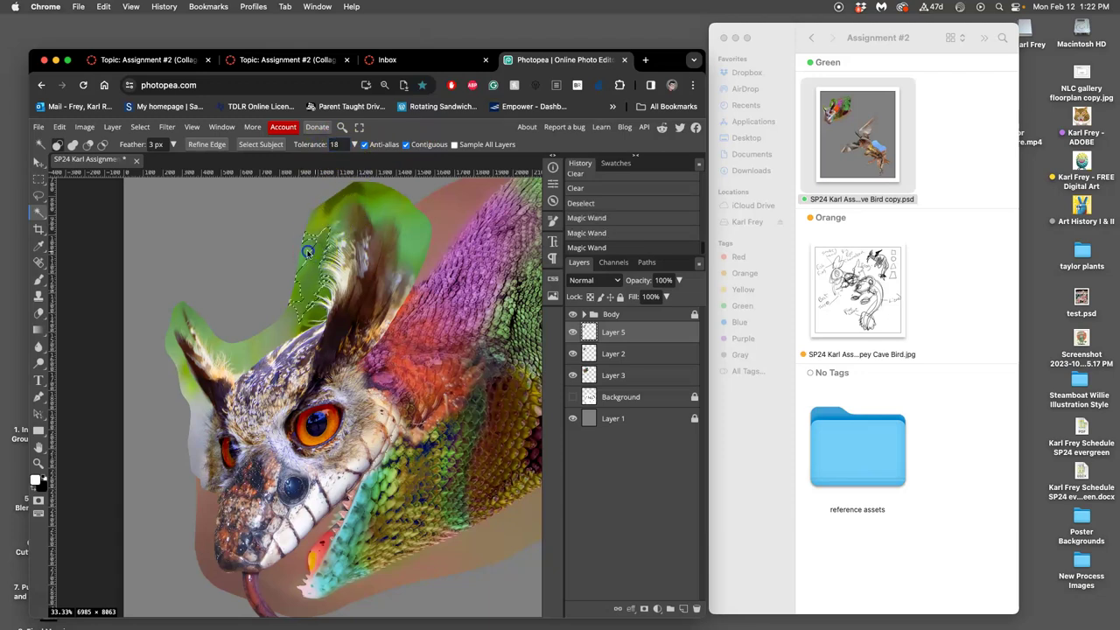
click(307, 251)
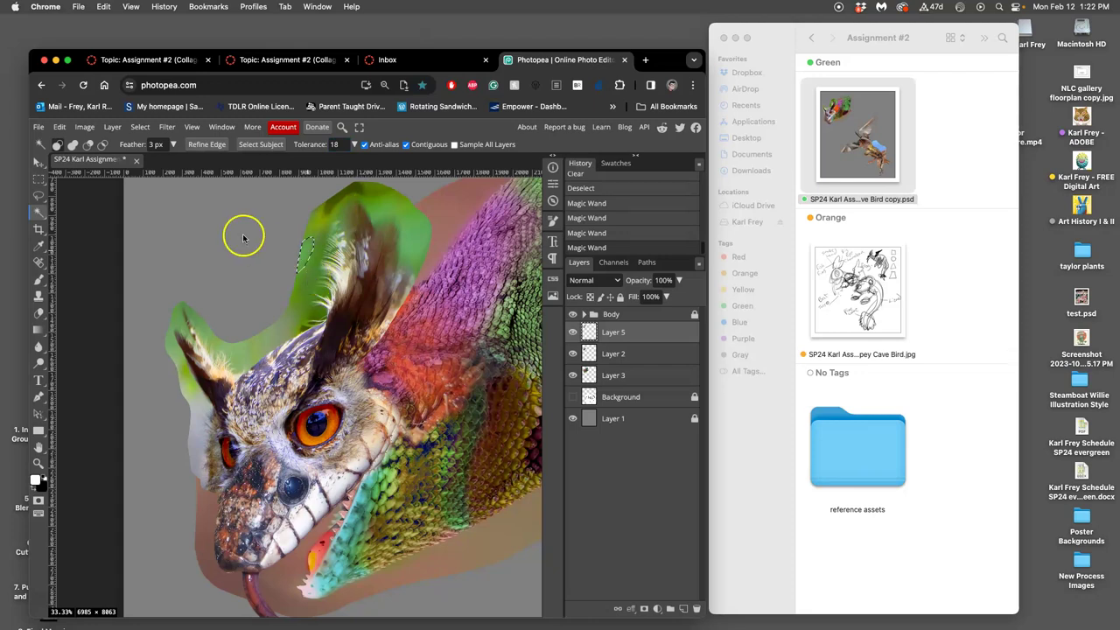
Switch the Magic Wand to adding to the selection and extend it over the green background around both owl ears.
click(74, 144)
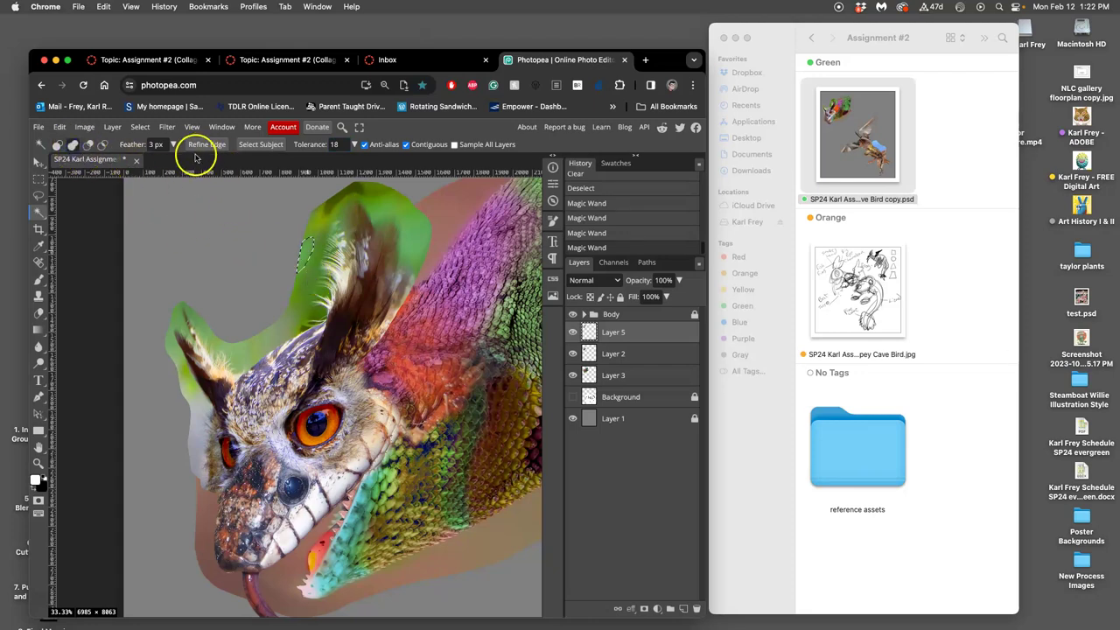
click(305, 283)
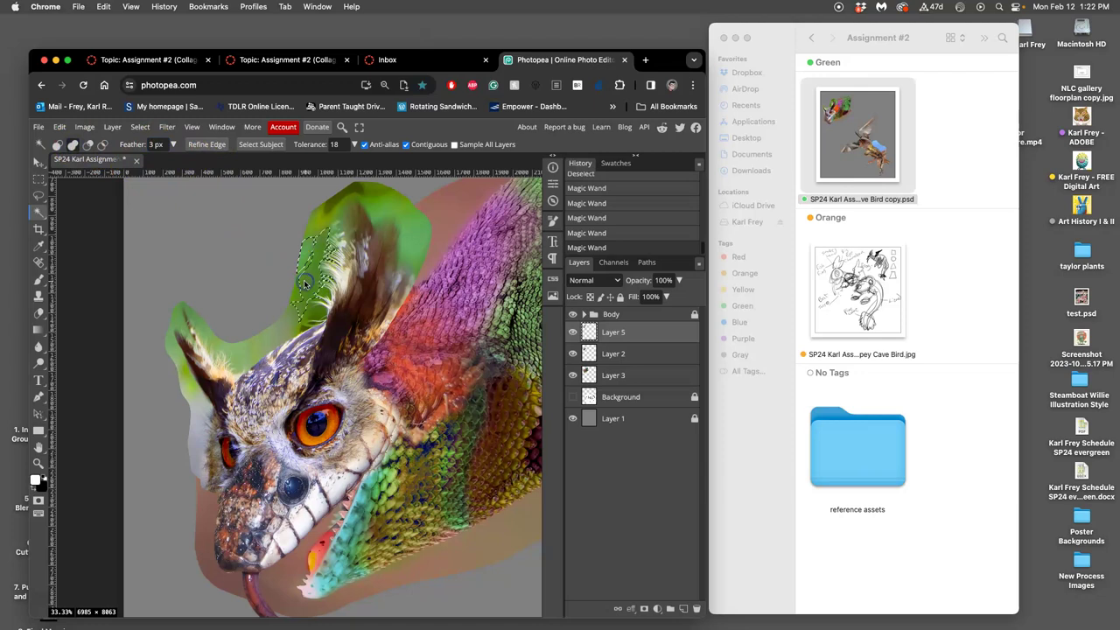
click(313, 229)
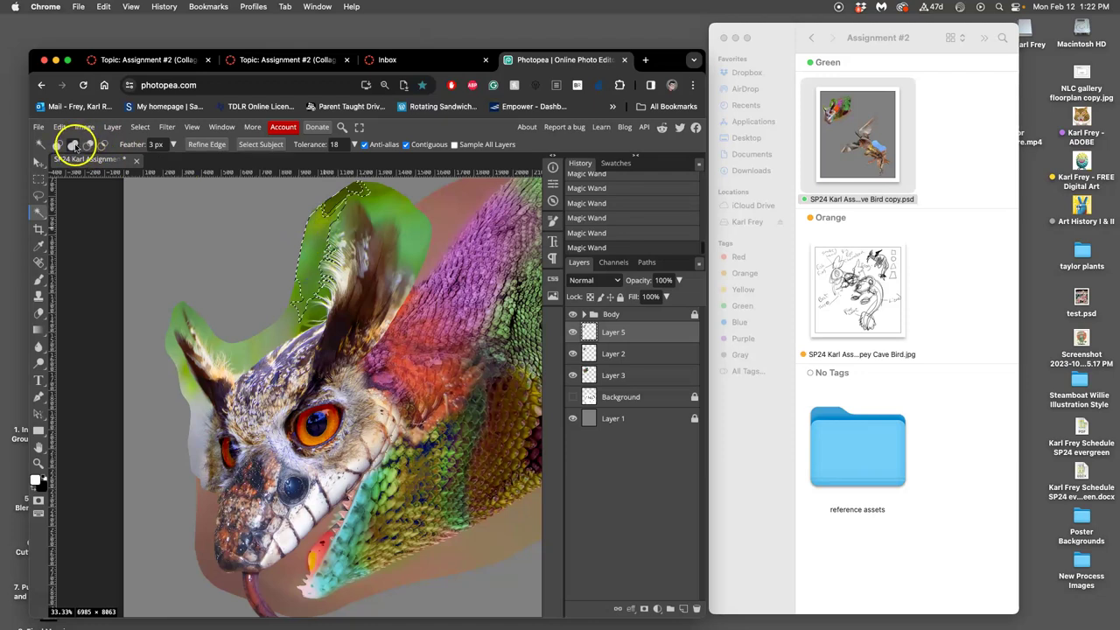
click(358, 186)
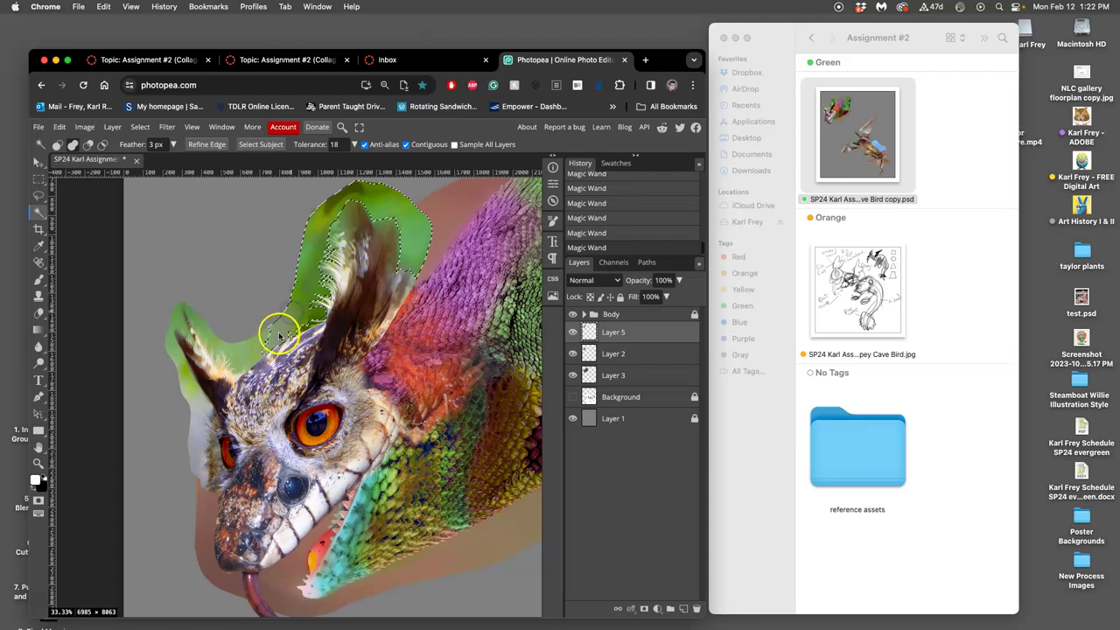
click(248, 366)
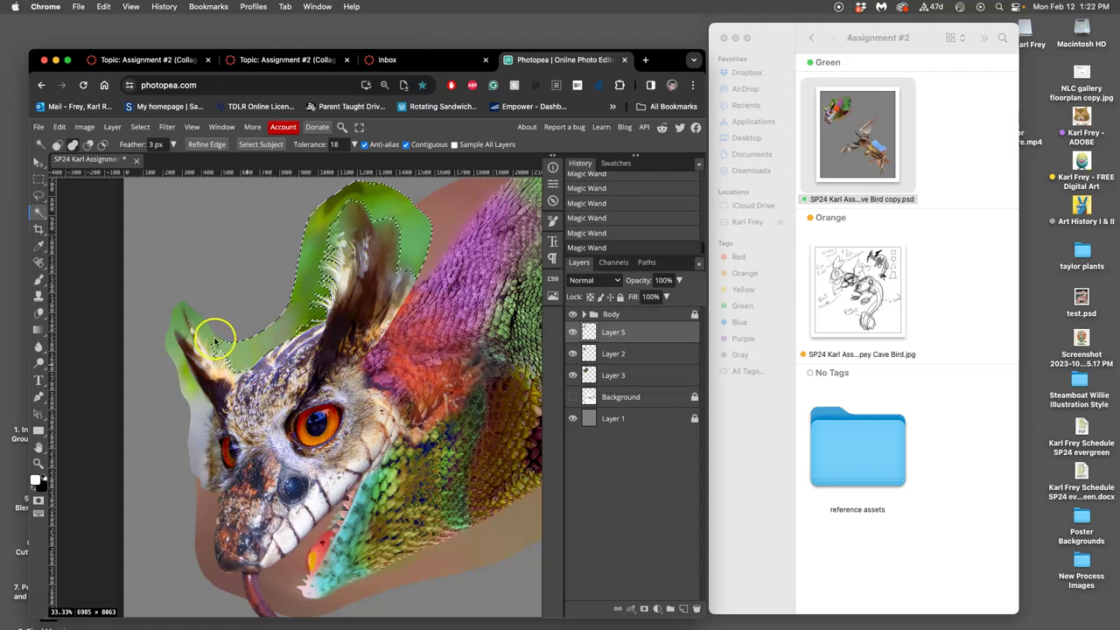
click(198, 316)
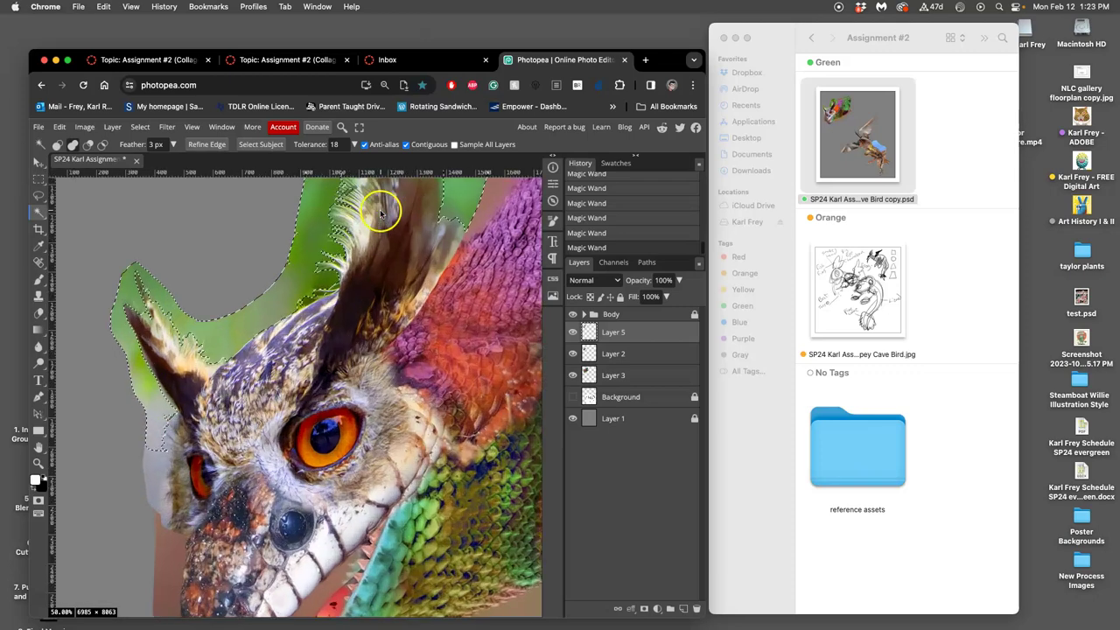
Delete the selected green background around the owl's ears from Layer 5.
scroll(380, 210, up, 3)
drag(342, 220, 369, 329)
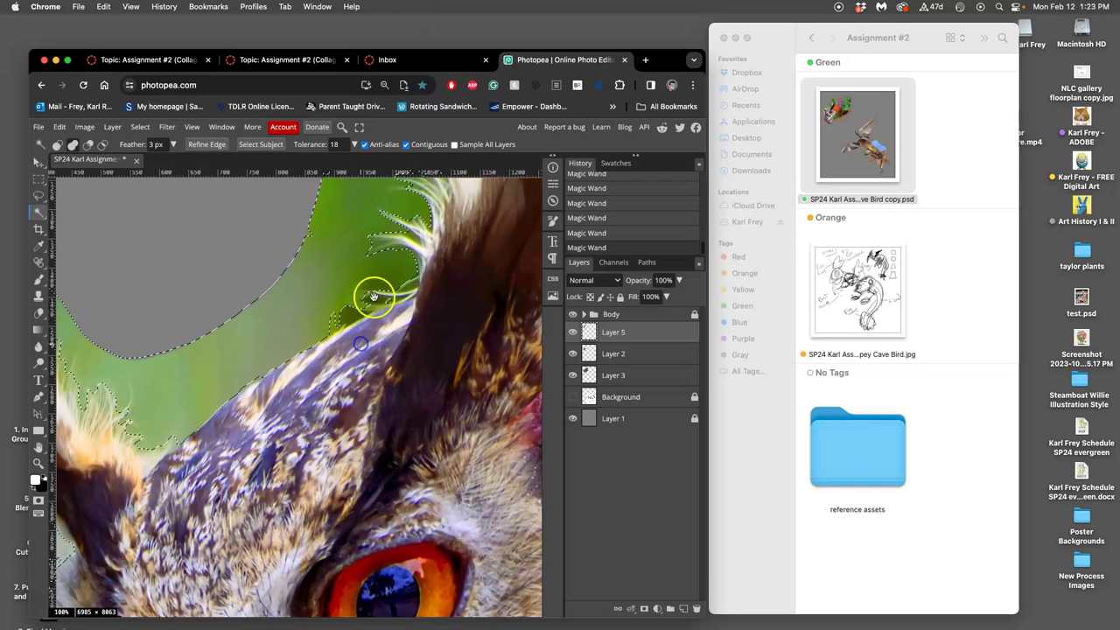
key(Delete)
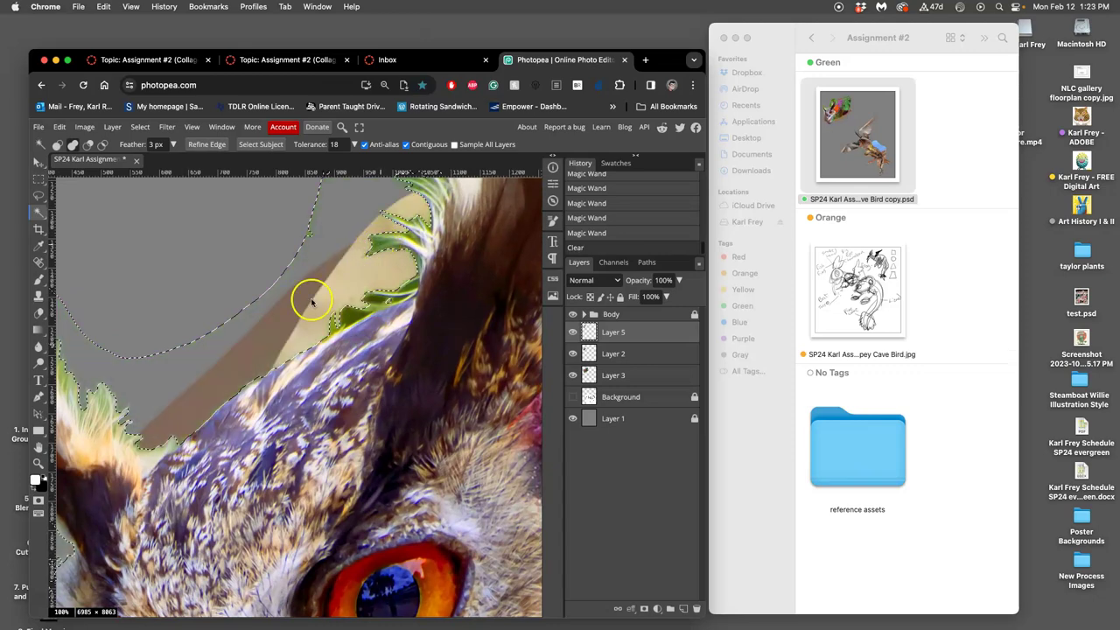
Clear the selected area on Layer 5 several more times to reduce the green fringe around the owl's ears, and deselect.
drag(285, 362, 458, 341)
key(Delete)
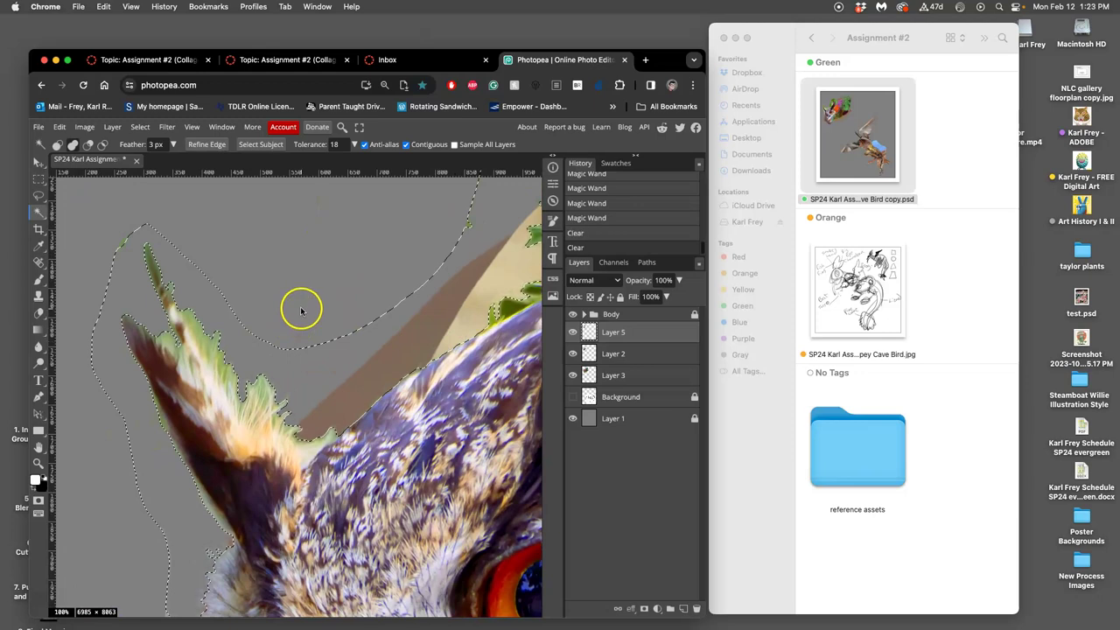
key(Delete)
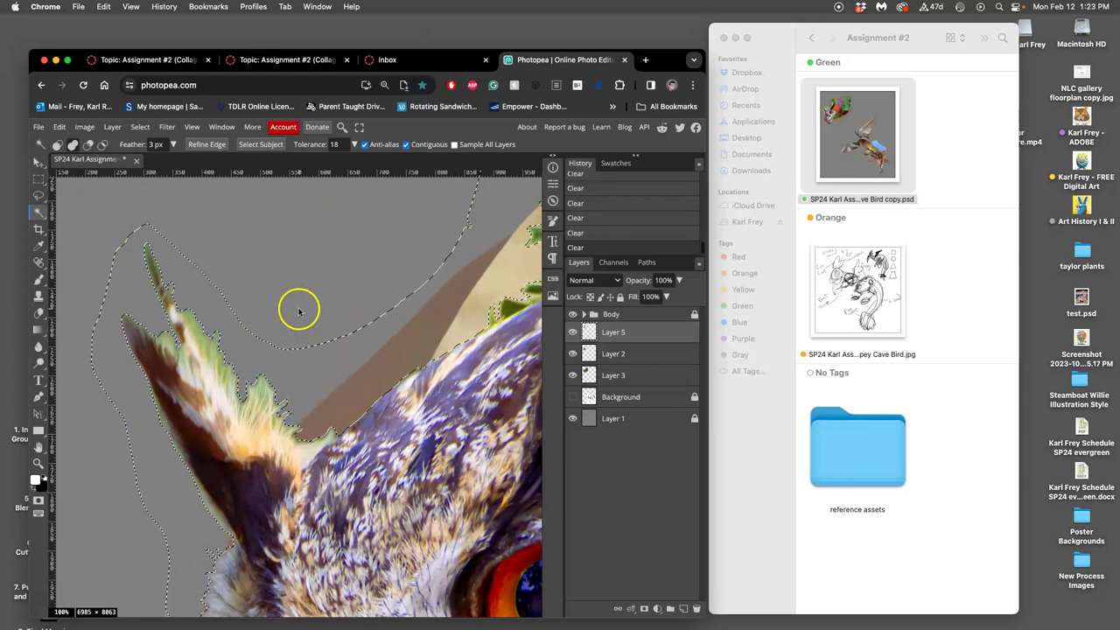
key(ctrl+d)
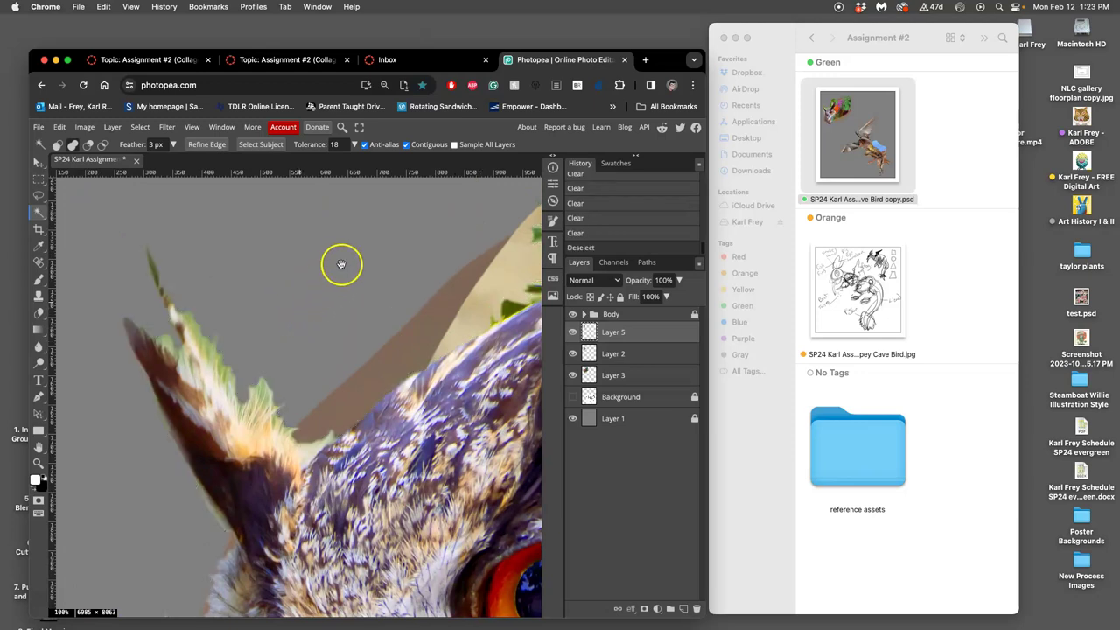
drag(342, 259, 198, 387)
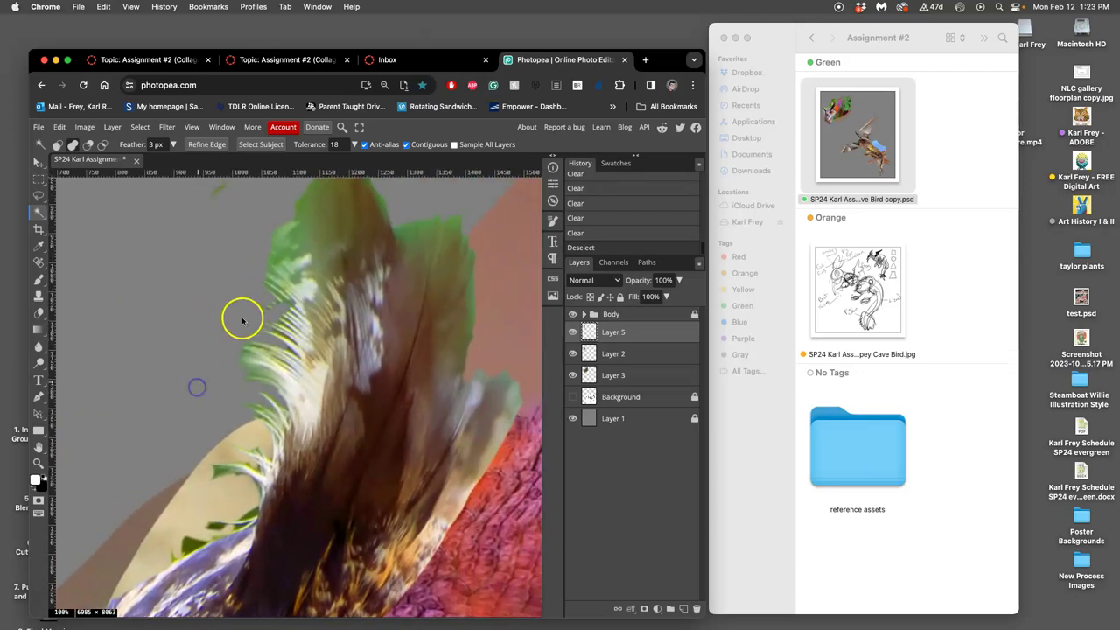
key(ctrl+minus)
key(ctrl+minus)
scroll(313, 275, down, 2)
click(315, 319)
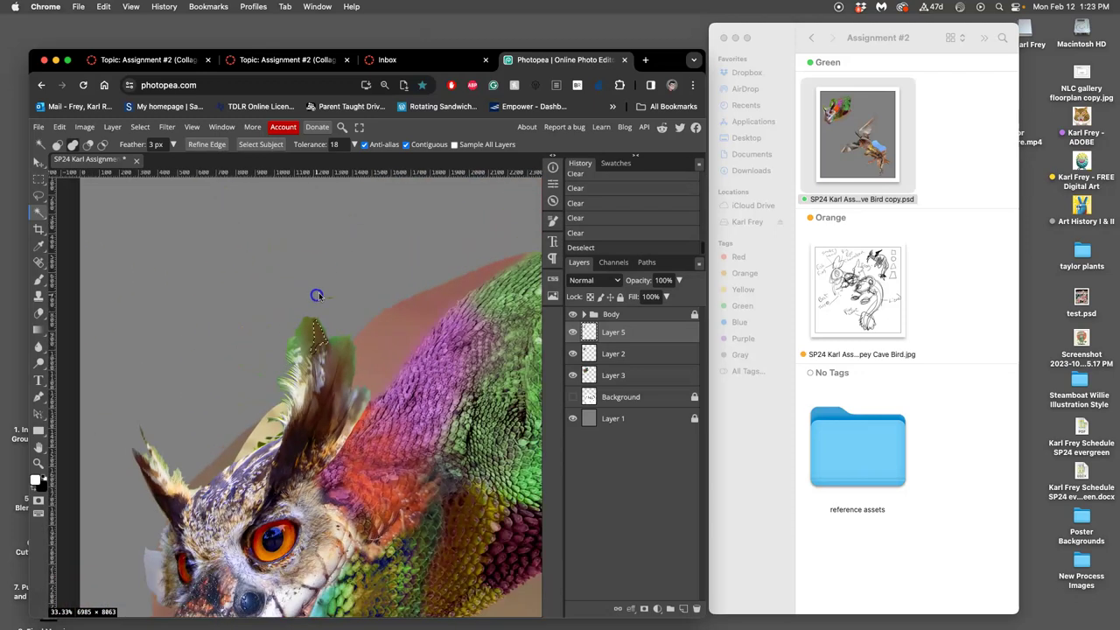
drag(260, 340, 272, 291)
key(ctrl+d)
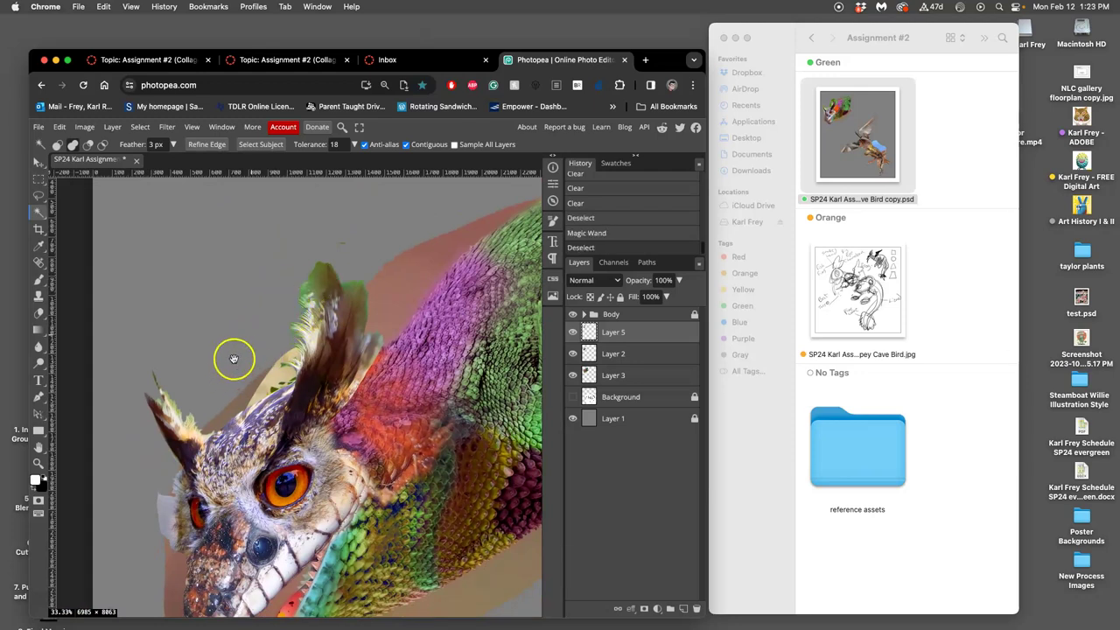
Set the Eraser's opacity to 100% and erase the leftover pale background outside the owl's smaller ear and far eye.
drag(234, 361, 267, 262)
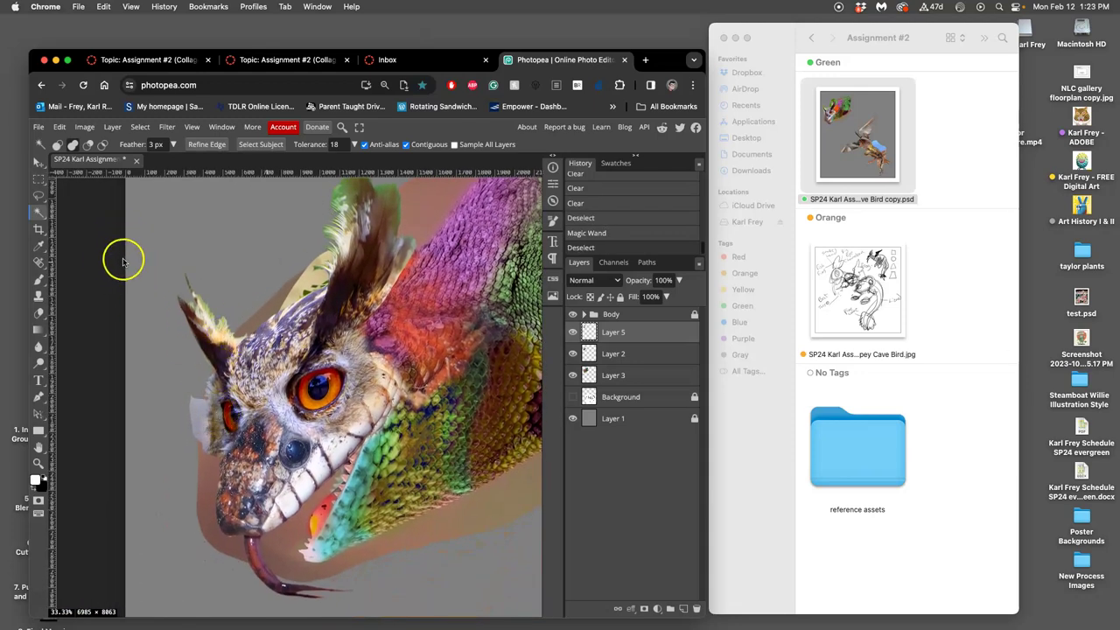
click(39, 311)
click(210, 145)
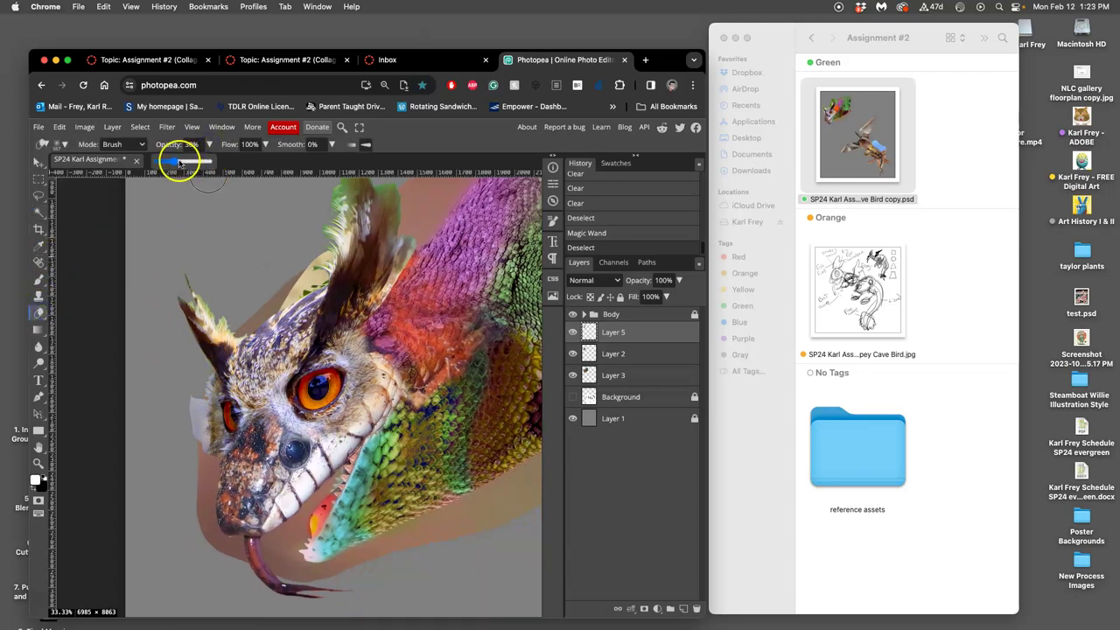
drag(180, 162, 217, 161)
drag(370, 151, 225, 278)
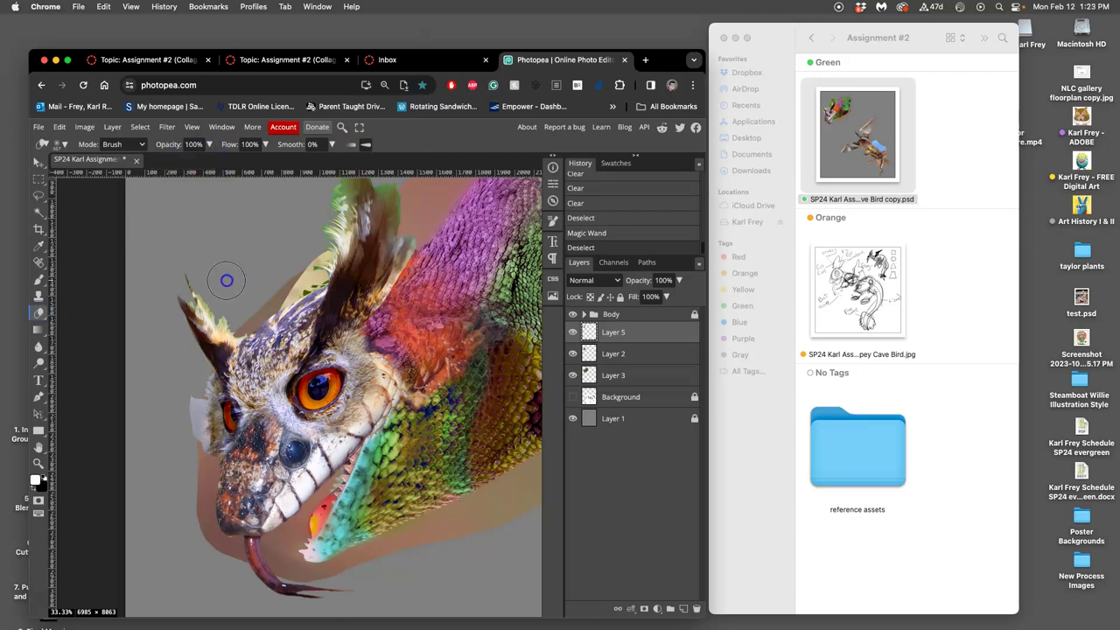
click(183, 383)
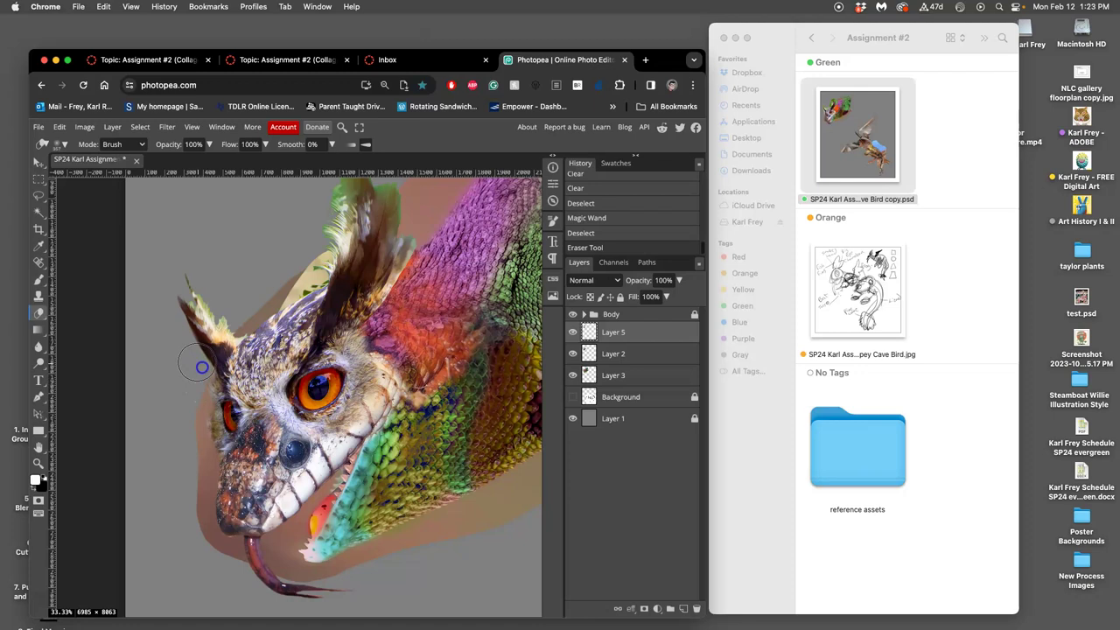
Erase the green background from between the feather tips and along the neck side of the owl's large ear.
scroll(338, 259, up, 2)
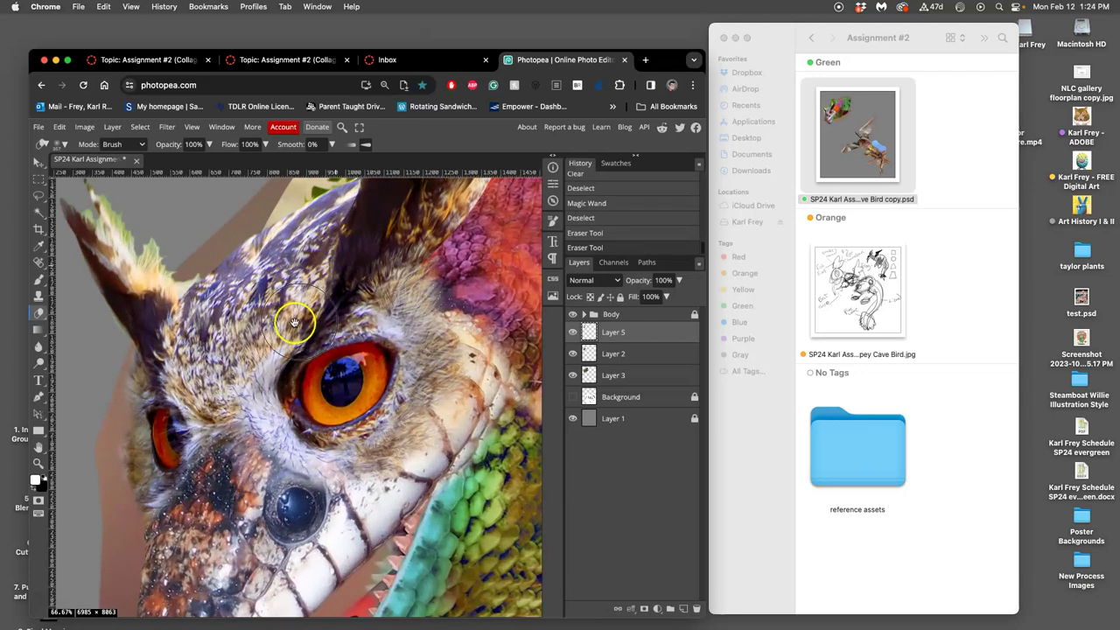
scroll(289, 367, up, 2)
drag(284, 391, 267, 503)
drag(309, 341, 232, 467)
mouse_move(274, 306)
mouse_down()
mouse_move(245, 322)
mouse_move(243, 257)
mouse_move(355, 222)
mouse_move(408, 256)
mouse_up()
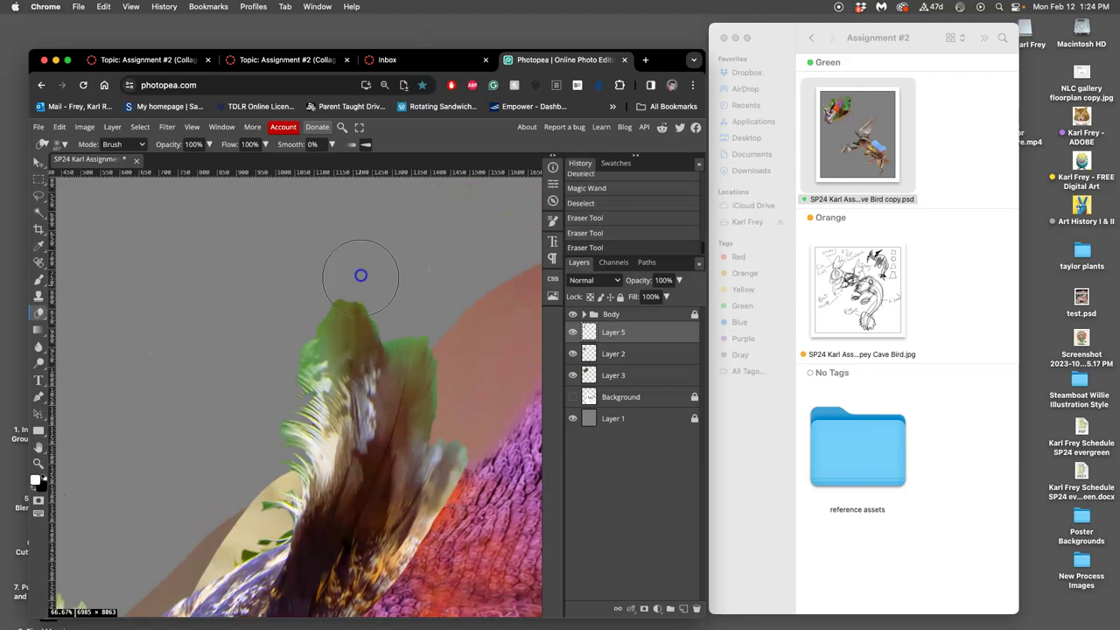
drag(370, 297, 388, 328)
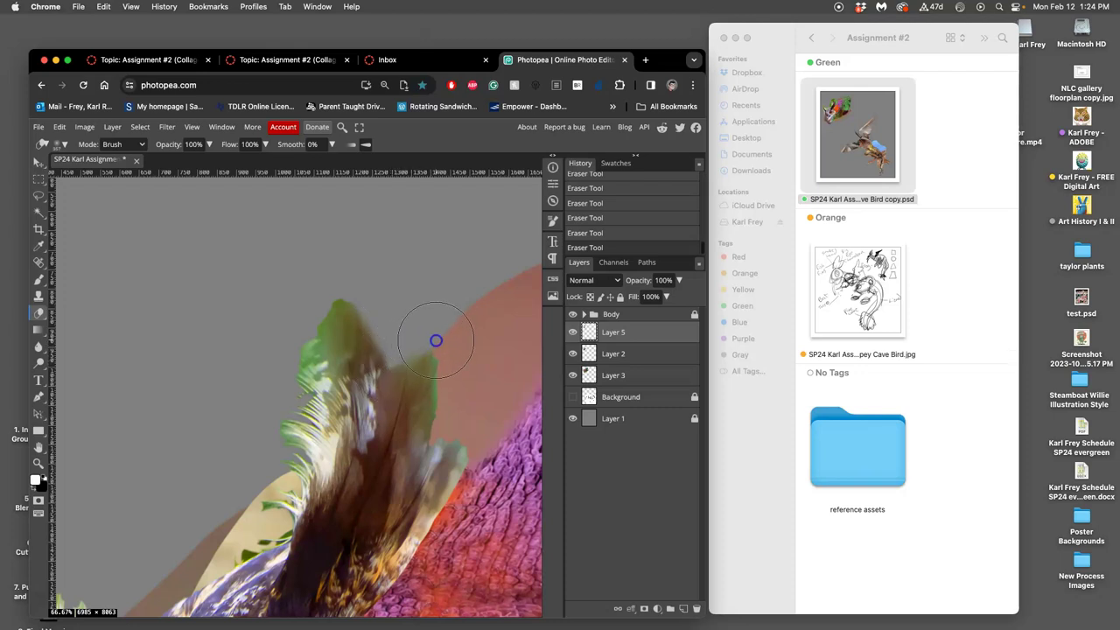
mouse_move(440, 372)
mouse_down()
mouse_move(449, 370)
mouse_move(443, 398)
mouse_move(445, 371)
mouse_up()
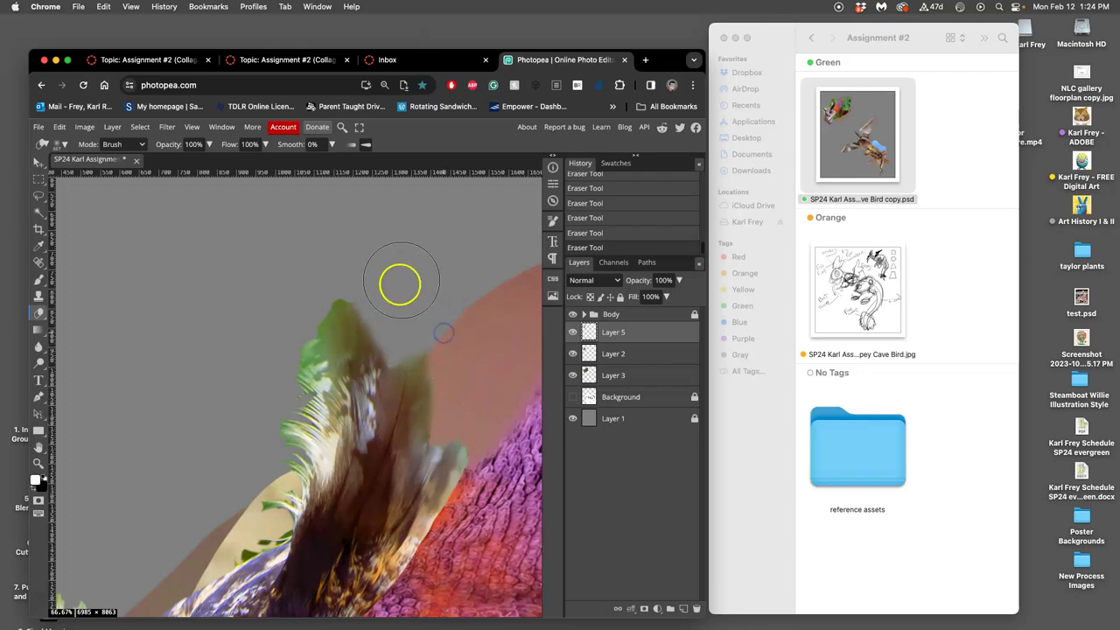
Reduce the Eraser's brush size and erase the green fringe and leaf remnants along the white-feathered side of the large ear.
click(63, 145)
drag(112, 175, 153, 177)
click(307, 320)
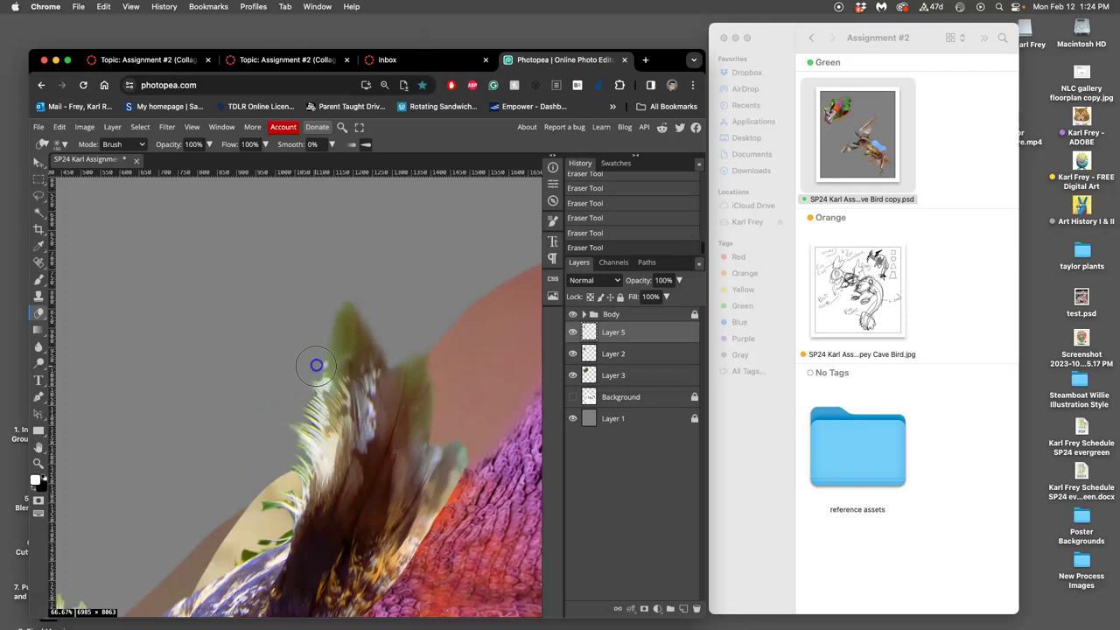
drag(271, 429, 312, 325)
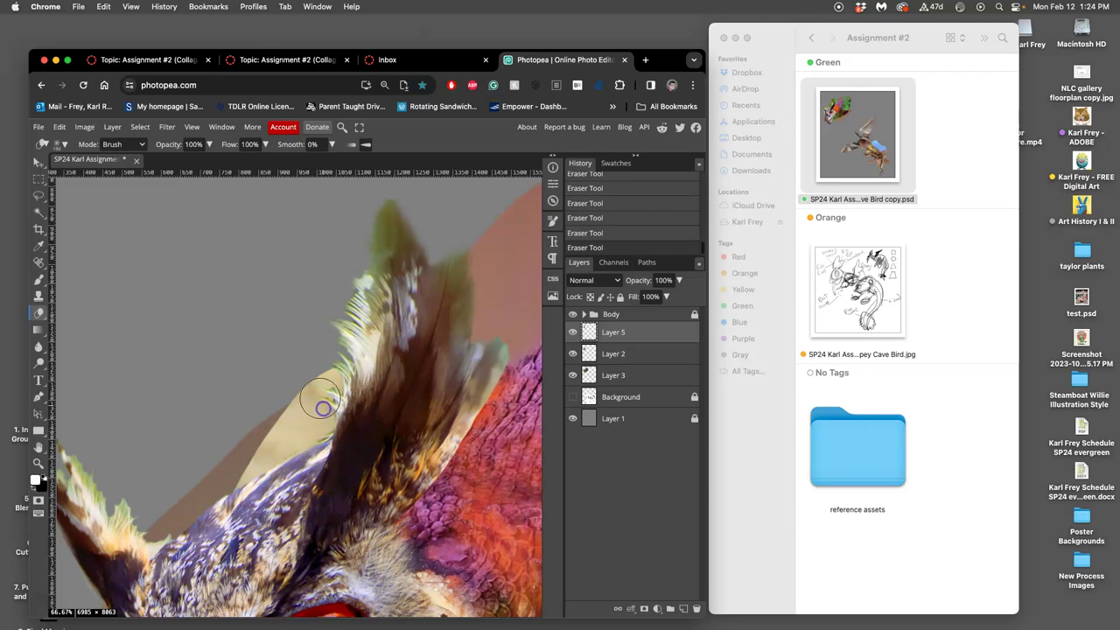
drag(325, 376, 359, 319)
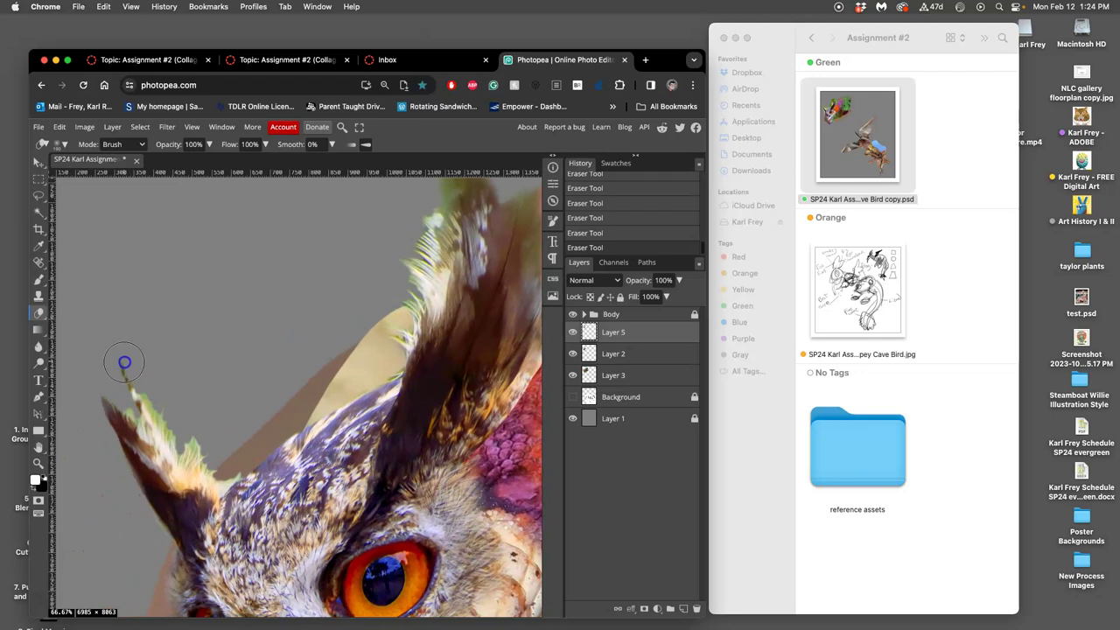
Erase the remaining green fringe along the inner edge of the owl's smaller ear, down to the forehead.
mouse_move(153, 397)
mouse_down()
mouse_move(177, 434)
mouse_move(166, 426)
mouse_move(165, 412)
mouse_move(179, 410)
mouse_move(194, 445)
mouse_move(210, 463)
mouse_up()
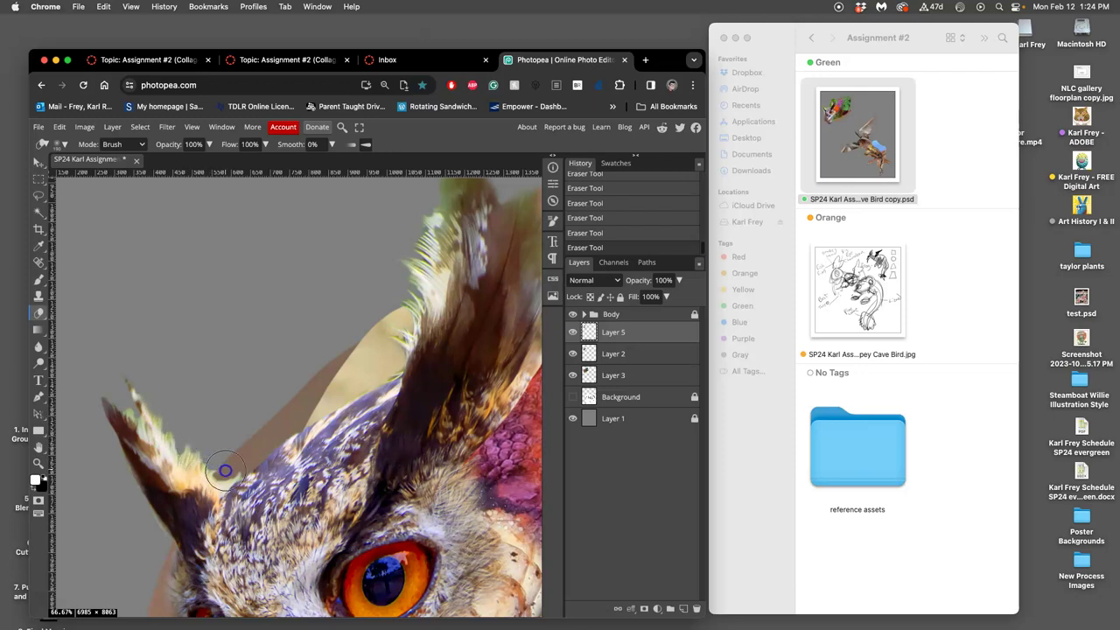
scroll(245, 364, down, 4)
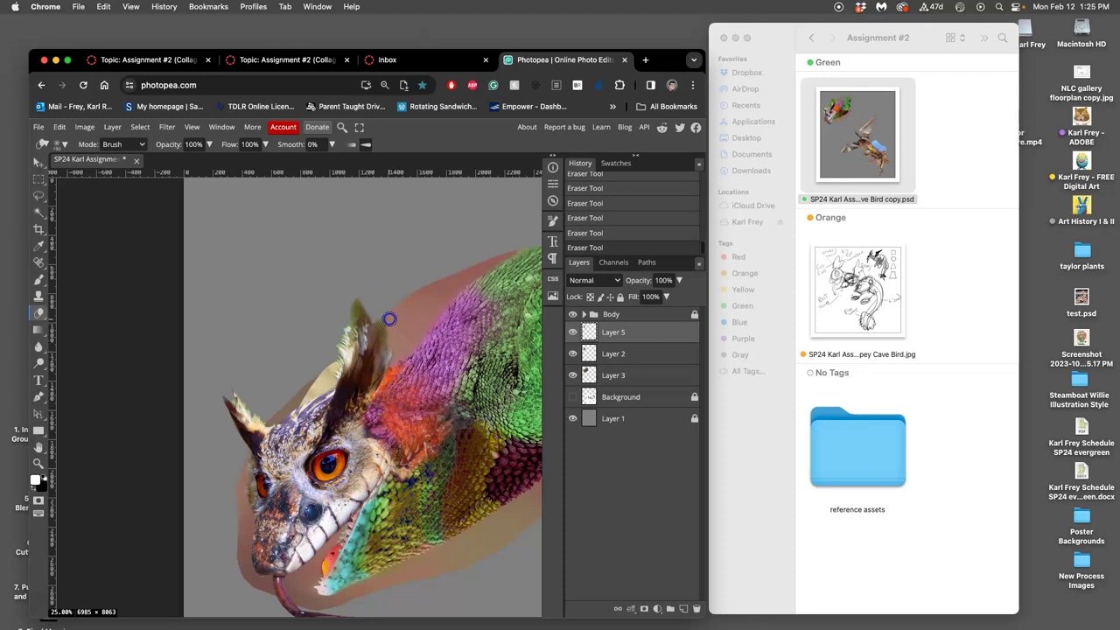
drag(387, 279, 387, 308)
Apply a Hue/Saturation adjustment to Layer 5, setting the Green range to hue -99 and saturation 20.
click(84, 127)
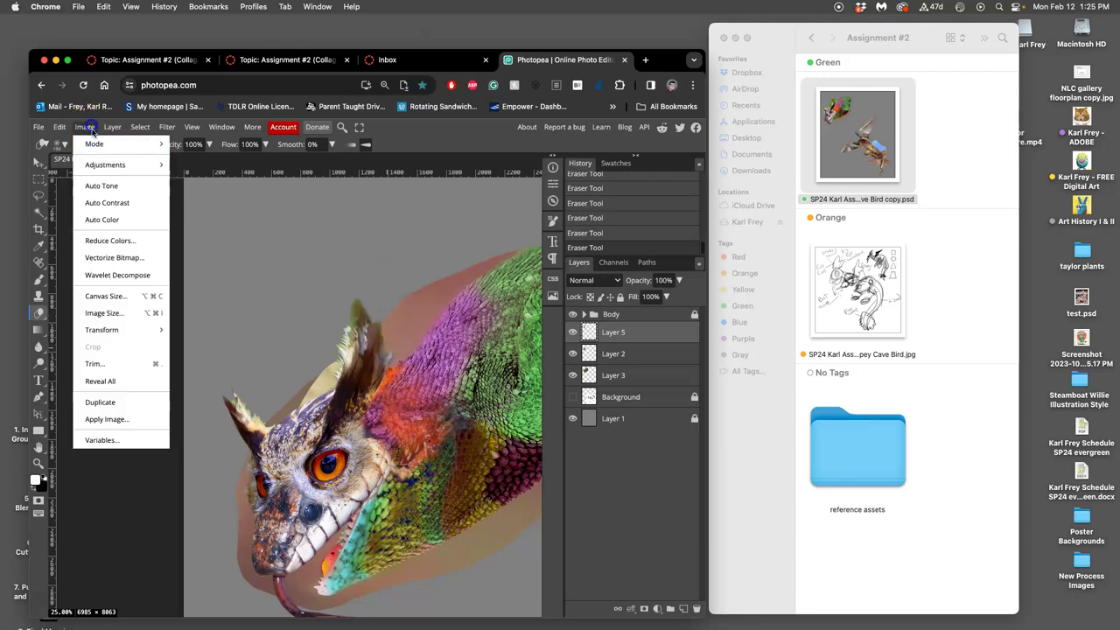
mouse_move(131, 165)
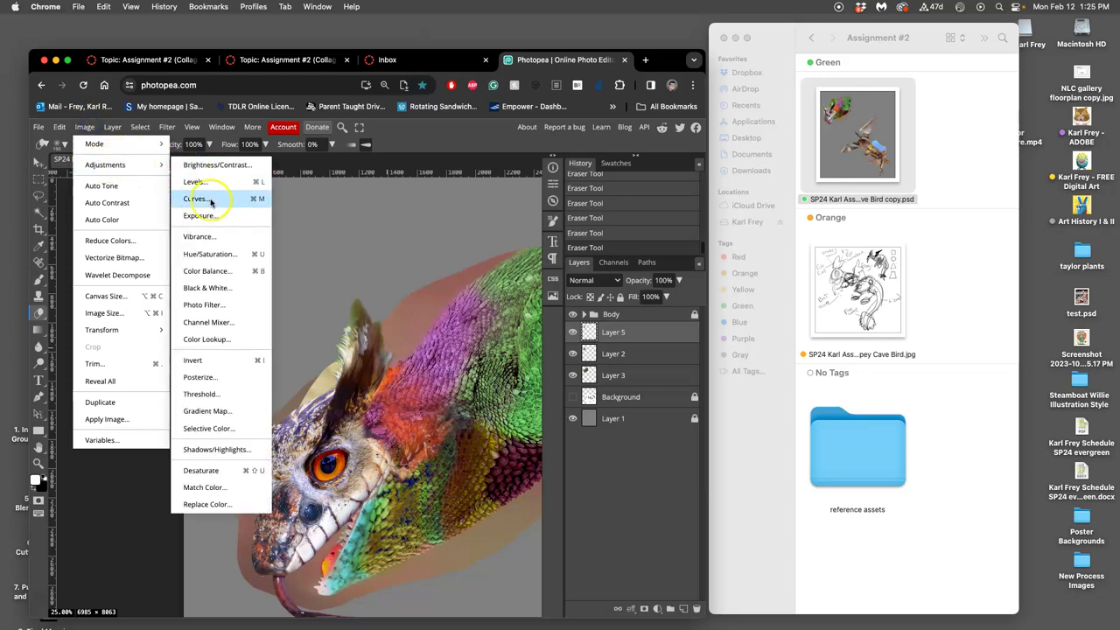
click(218, 253)
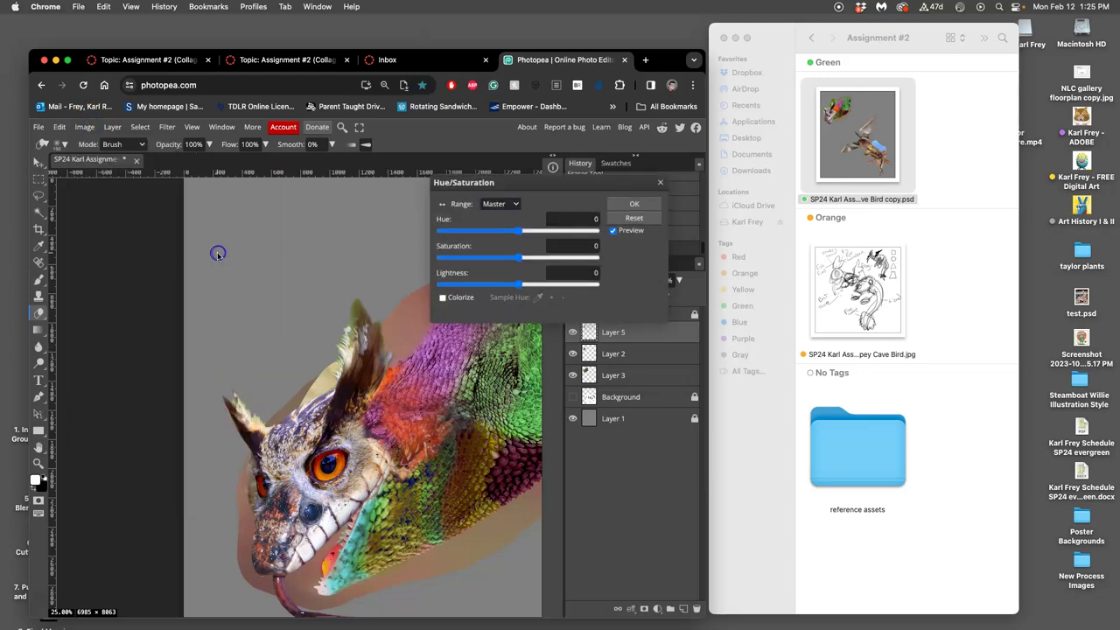
click(497, 205)
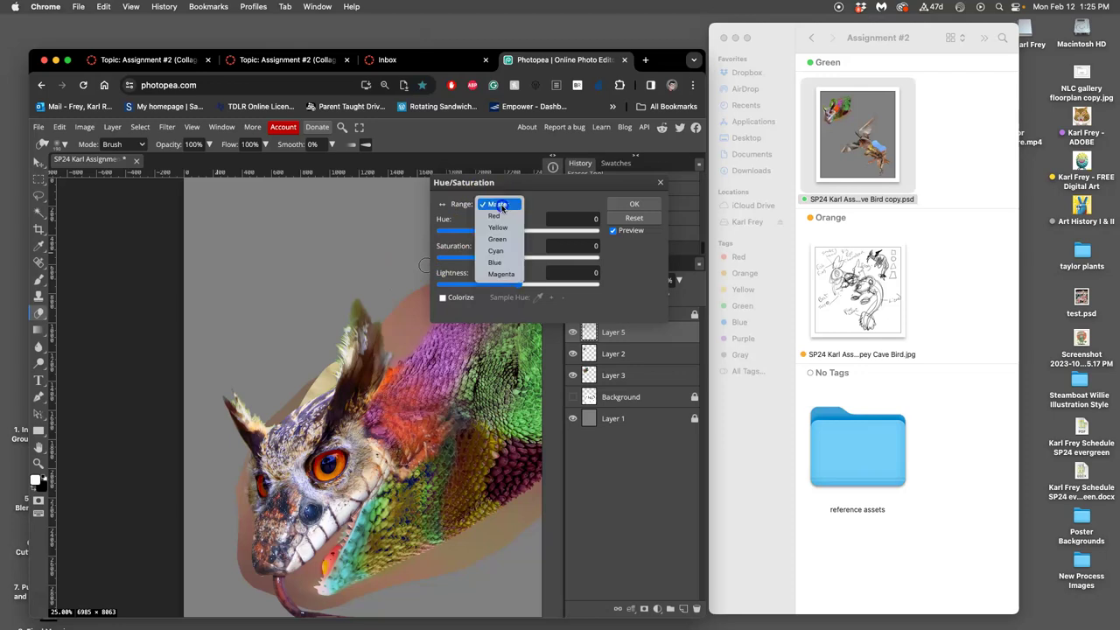
click(503, 239)
drag(522, 258, 542, 258)
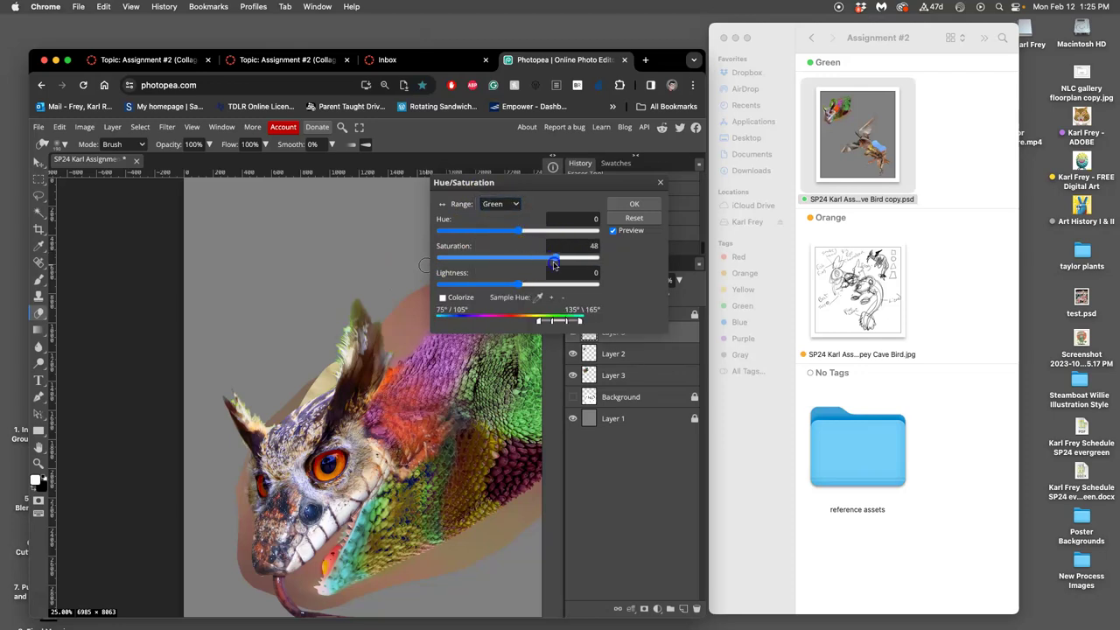
drag(596, 271, 492, 274)
drag(567, 269, 501, 269)
drag(473, 270, 545, 230)
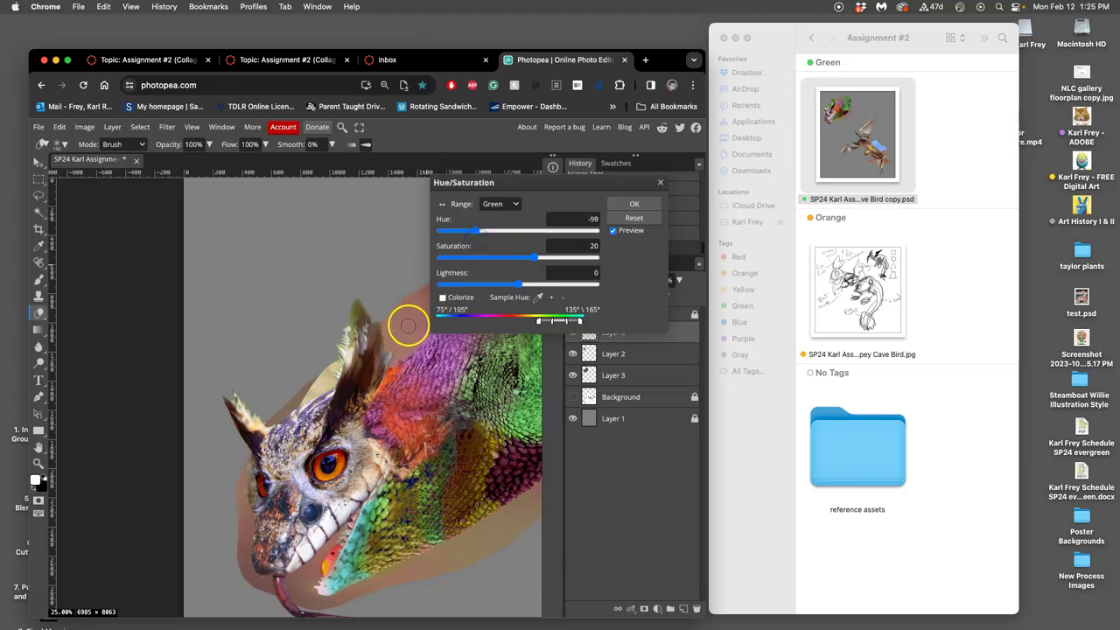
Fine-tune the Green range's hue and lower its saturation while checking the large ear up close.
scroll(405, 319, up, 3)
drag(383, 311, 270, 330)
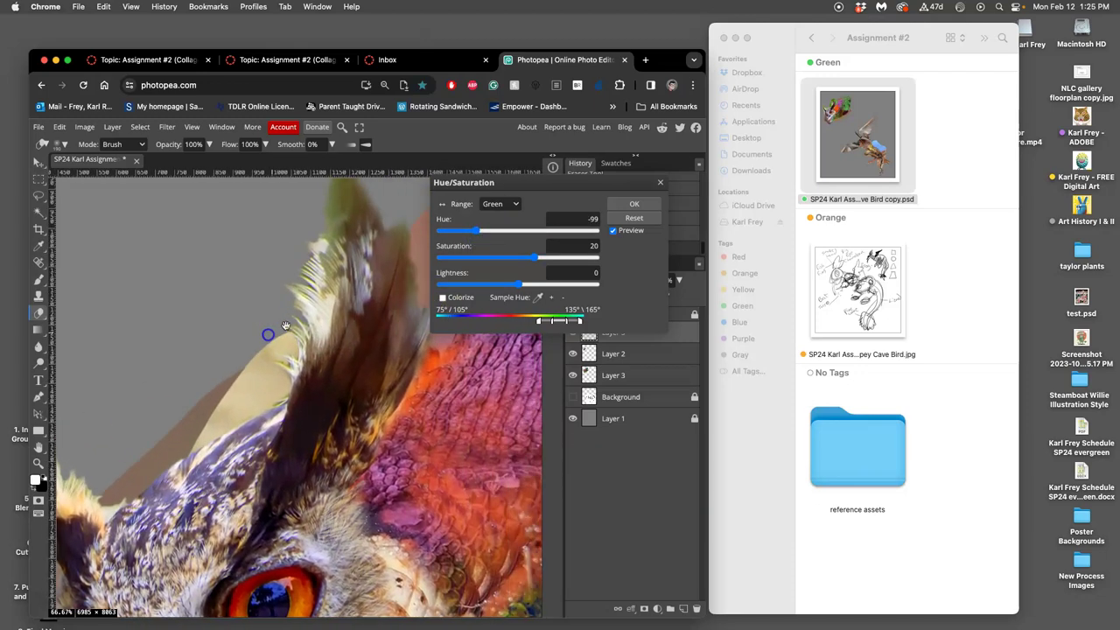
drag(497, 230, 479, 231)
mouse_move(534, 257)
mouse_down()
mouse_move(503, 260)
mouse_move(586, 256)
mouse_move(517, 254)
mouse_up()
Set the Yellow range to hue -15 and saturation -13, and apply the Hue/Saturation adjustment.
click(501, 204)
click(503, 216)
click(500, 204)
click(499, 182)
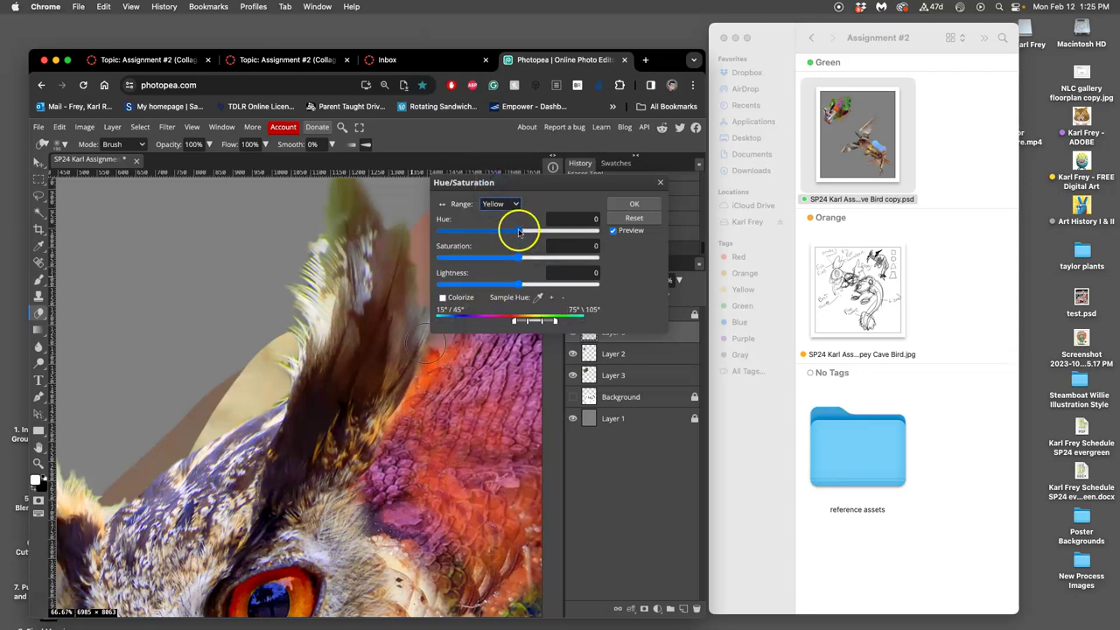
mouse_move(519, 232)
mouse_down()
mouse_move(542, 232)
mouse_move(512, 237)
mouse_up()
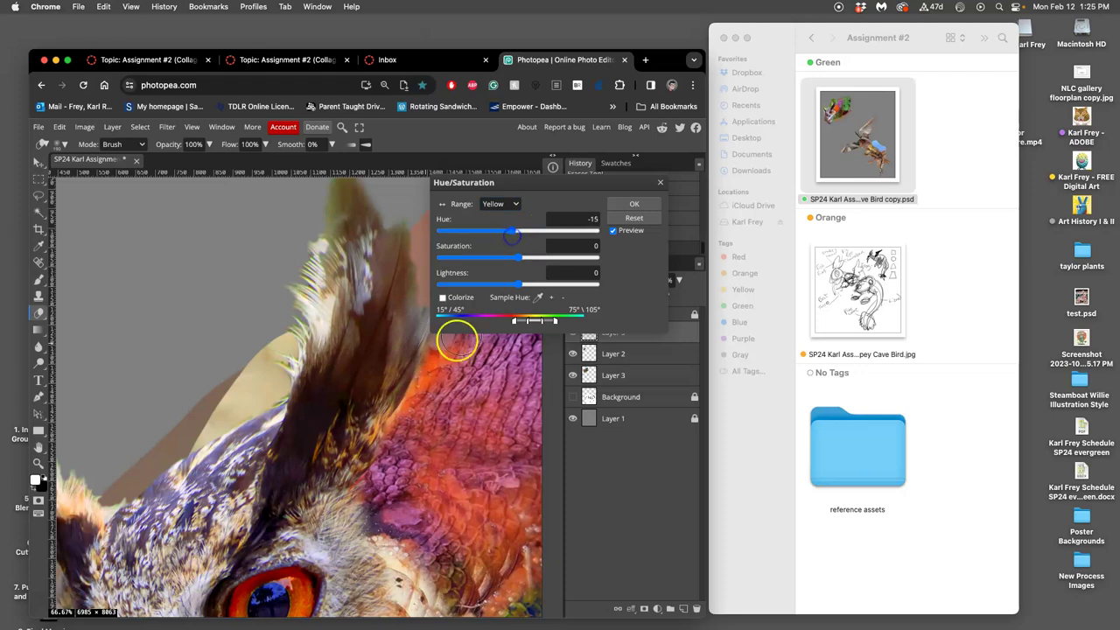
scroll(420, 400, down, 5)
drag(520, 258, 514, 259)
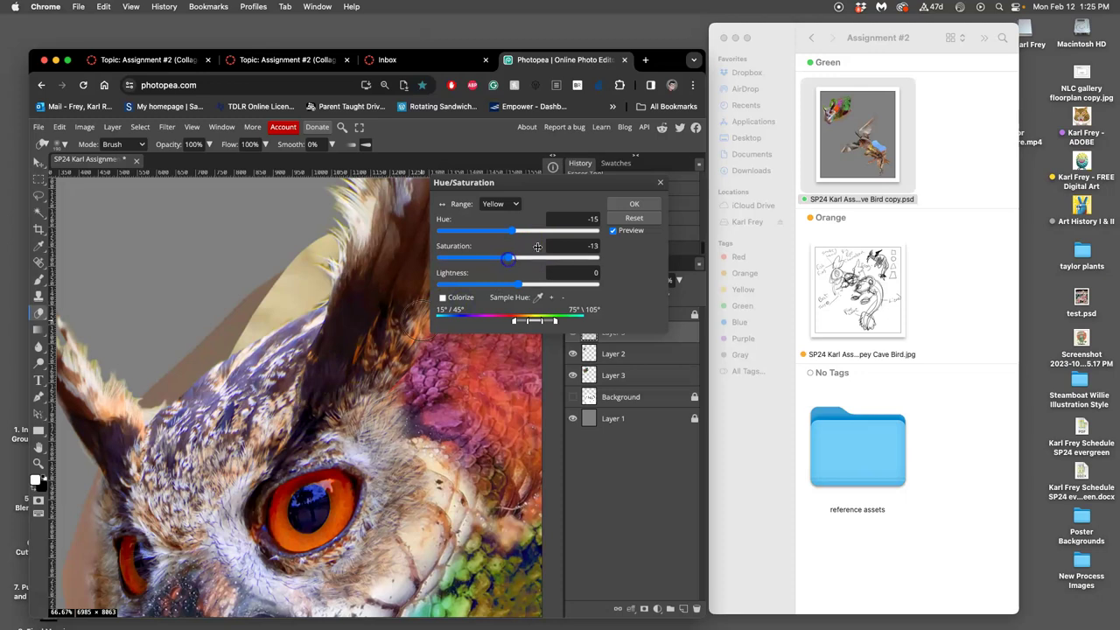
click(634, 203)
Identify the snake head's layer by toggling its visibility, make Layer 2 active and hide the owl on Layer 5.
scroll(487, 219, down, 2)
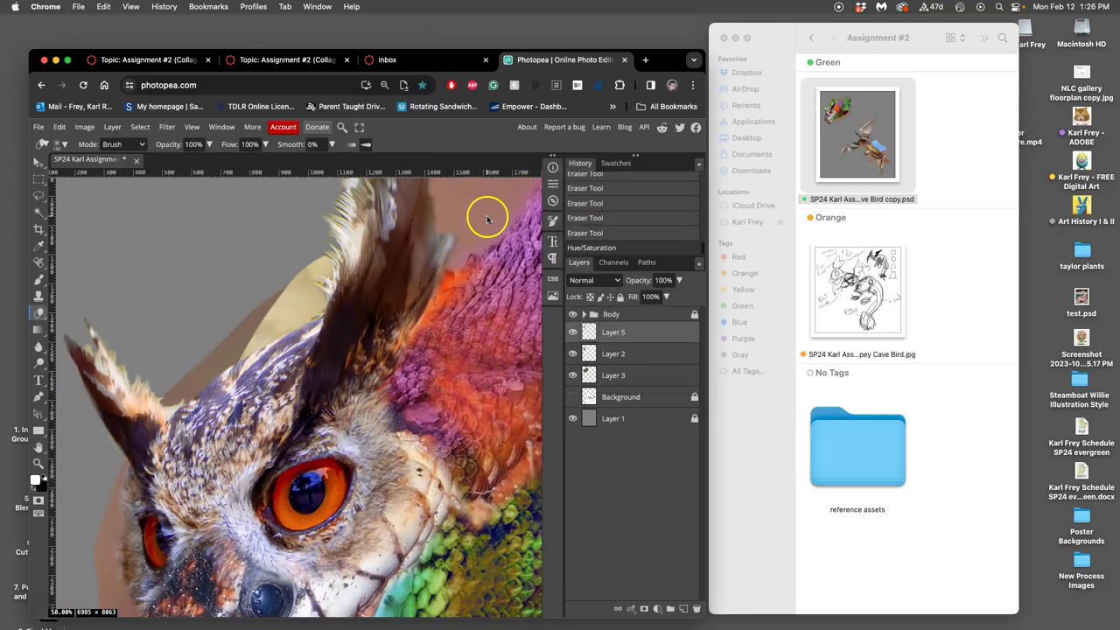
scroll(488, 219, down, 3)
drag(415, 305, 383, 283)
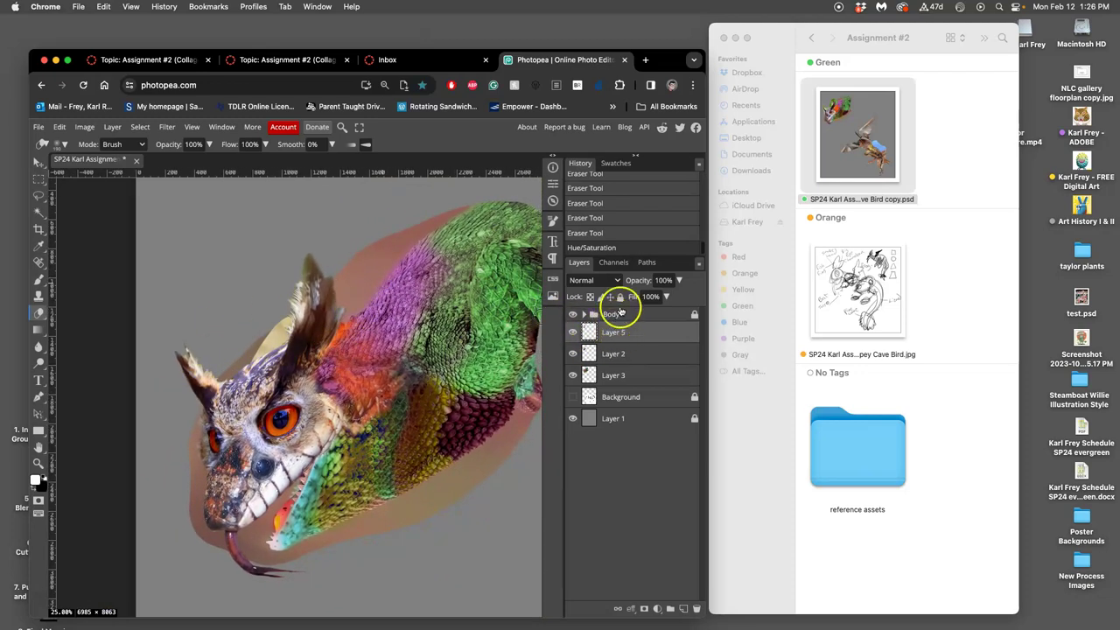
click(573, 353)
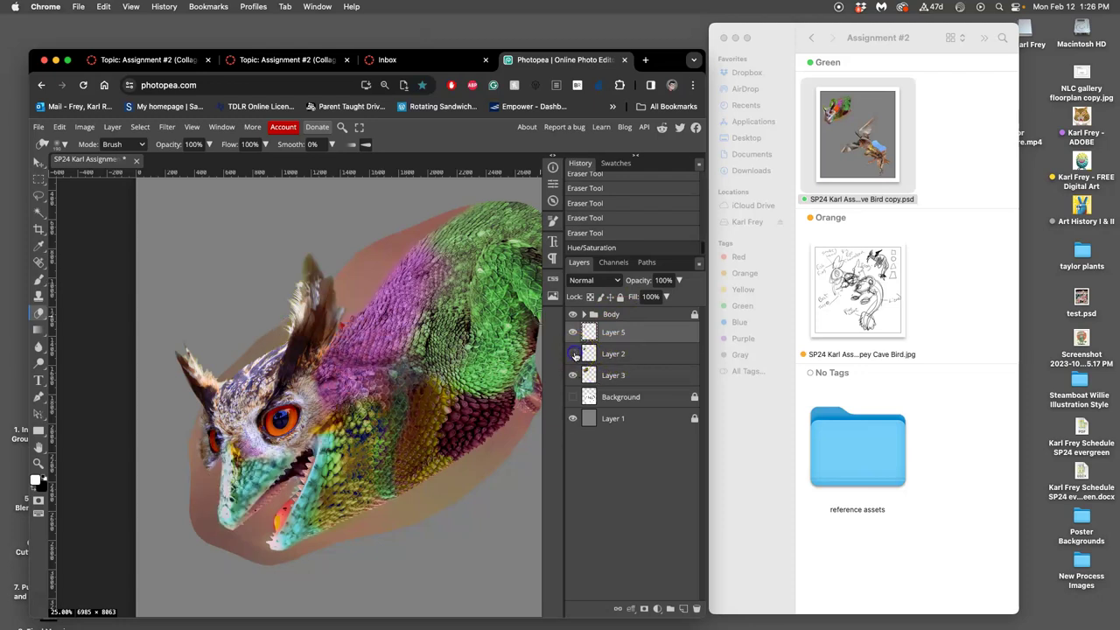
click(573, 353)
click(603, 354)
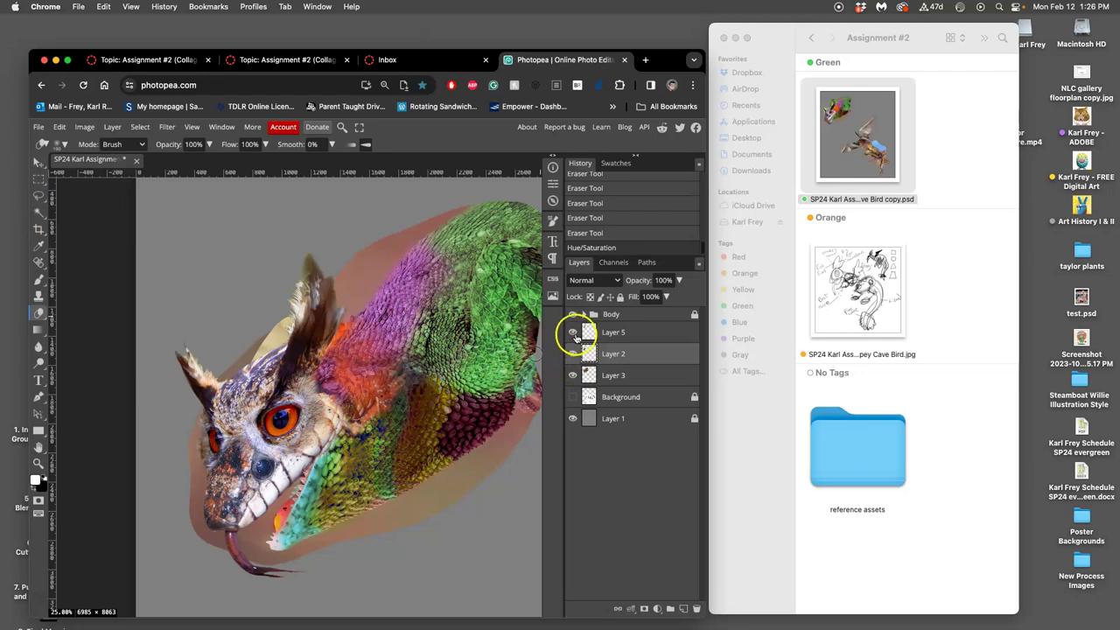
click(573, 332)
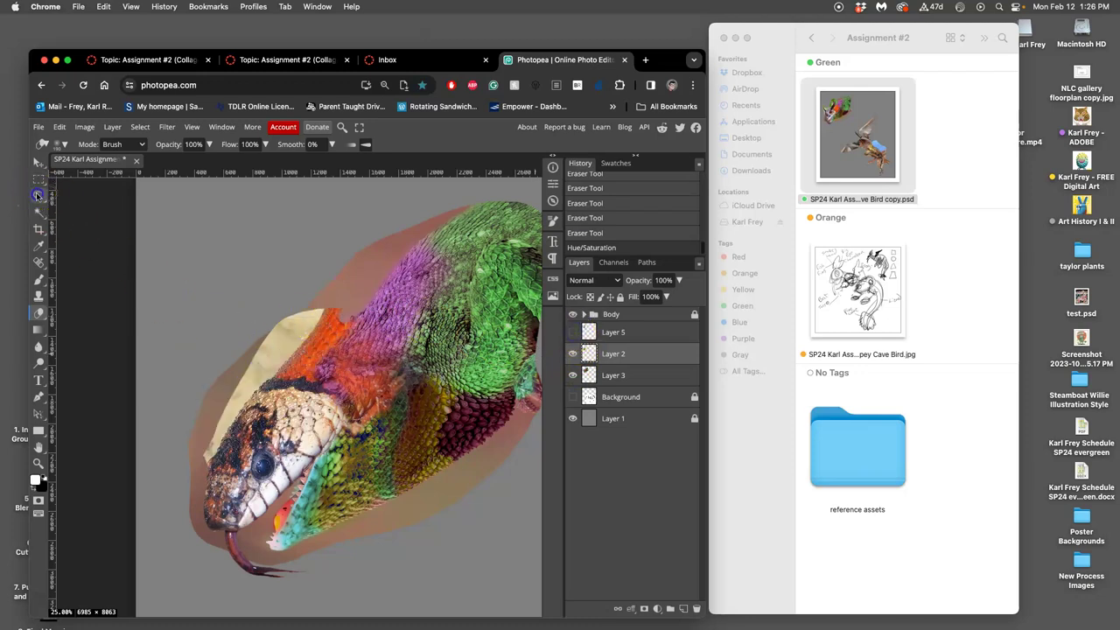
Lasso and delete the leftover tan background above the snake head on Layer 2, including the remnant near the neck, and clear the selection.
click(38, 194)
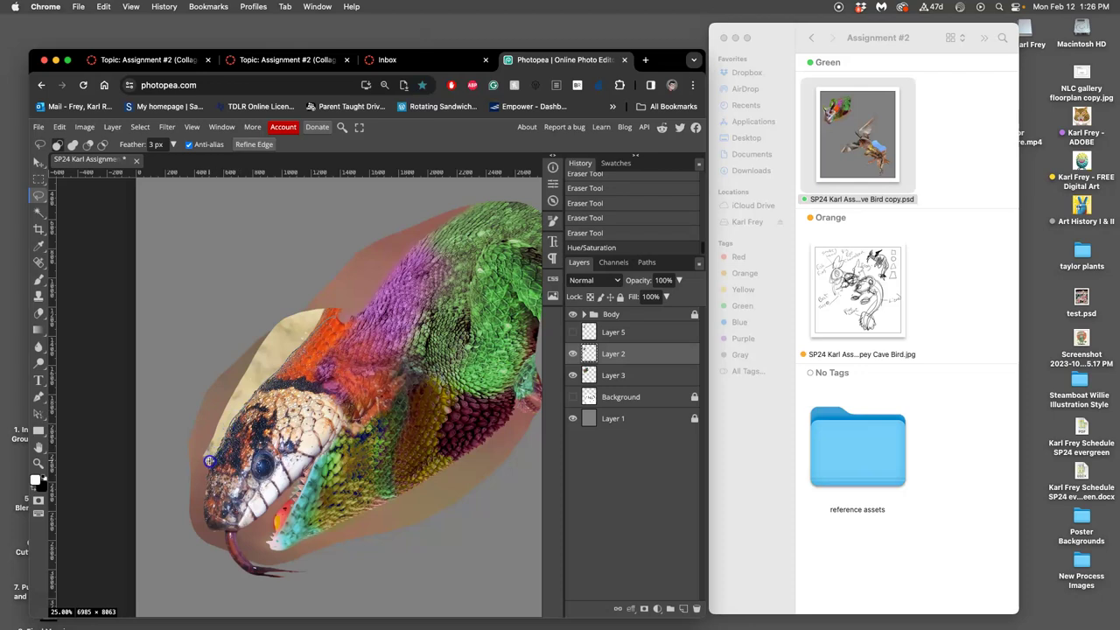
mouse_move(209, 461)
mouse_down()
mouse_move(177, 407)
mouse_move(249, 299)
mouse_move(321, 280)
mouse_up()
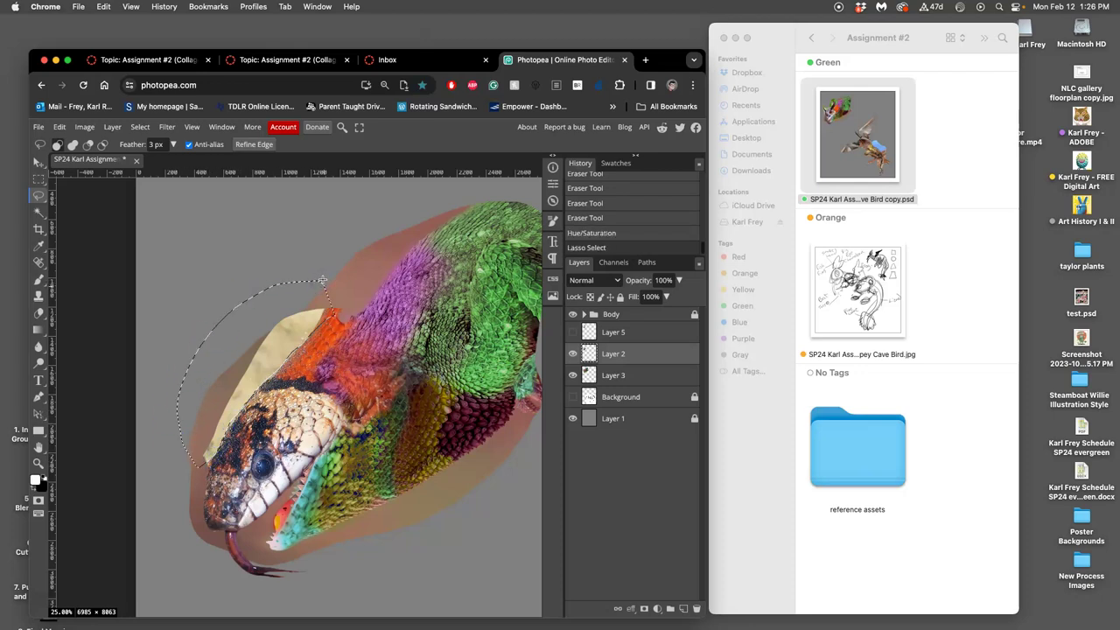
key(Delete)
click(351, 273)
click(344, 302)
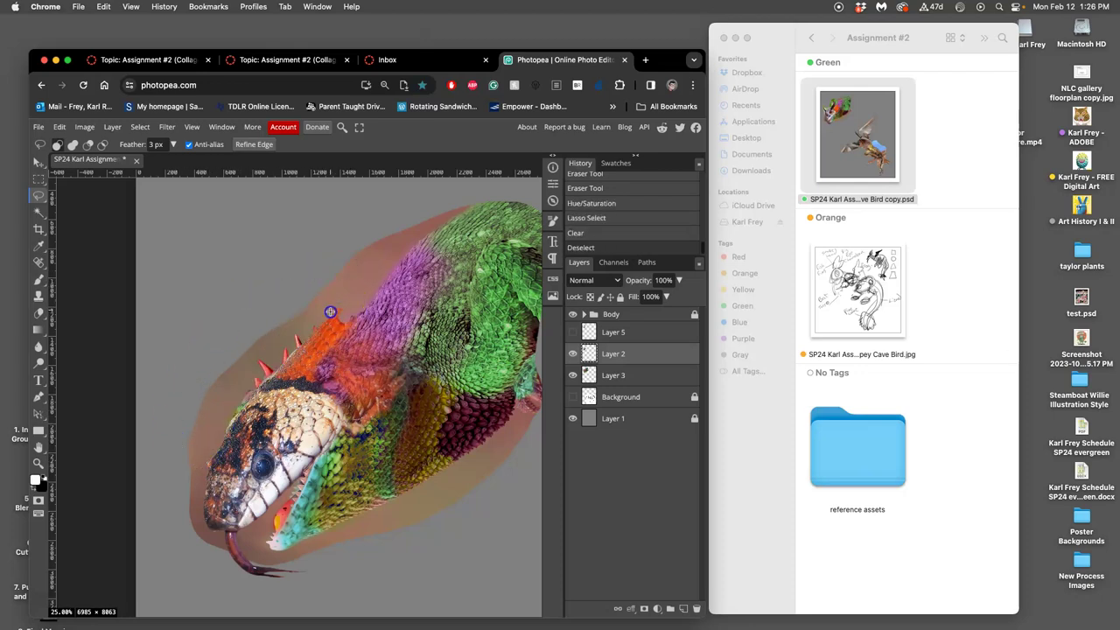
drag(329, 313, 342, 304)
key(Delete)
click(342, 305)
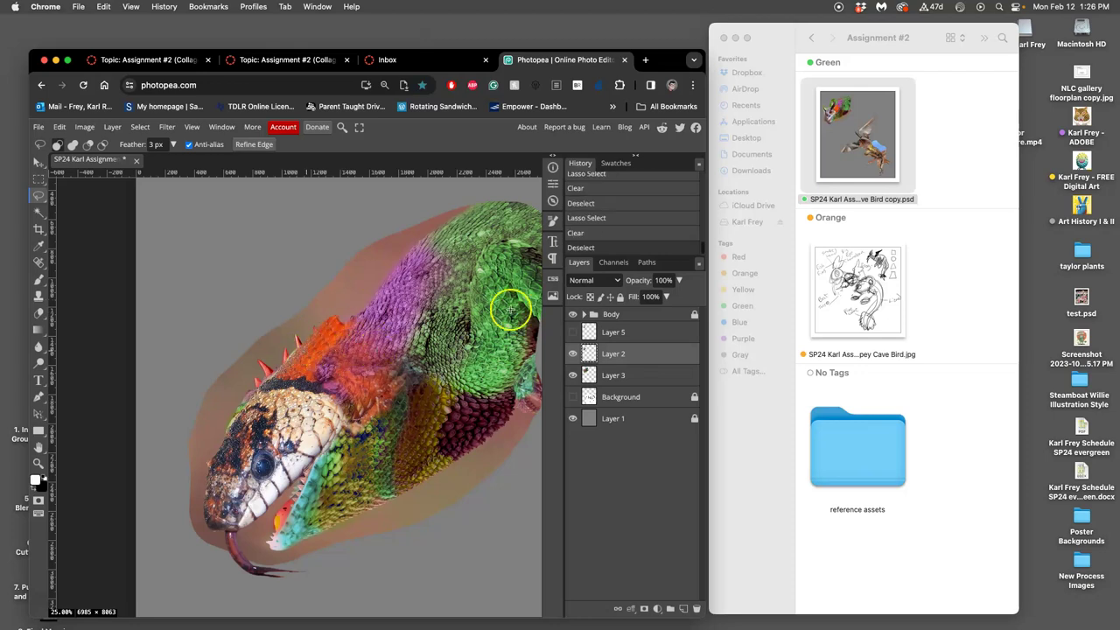
Toggle the owl on Layer 5 to compare the head with and without it, leaving the owl hidden.
click(573, 333)
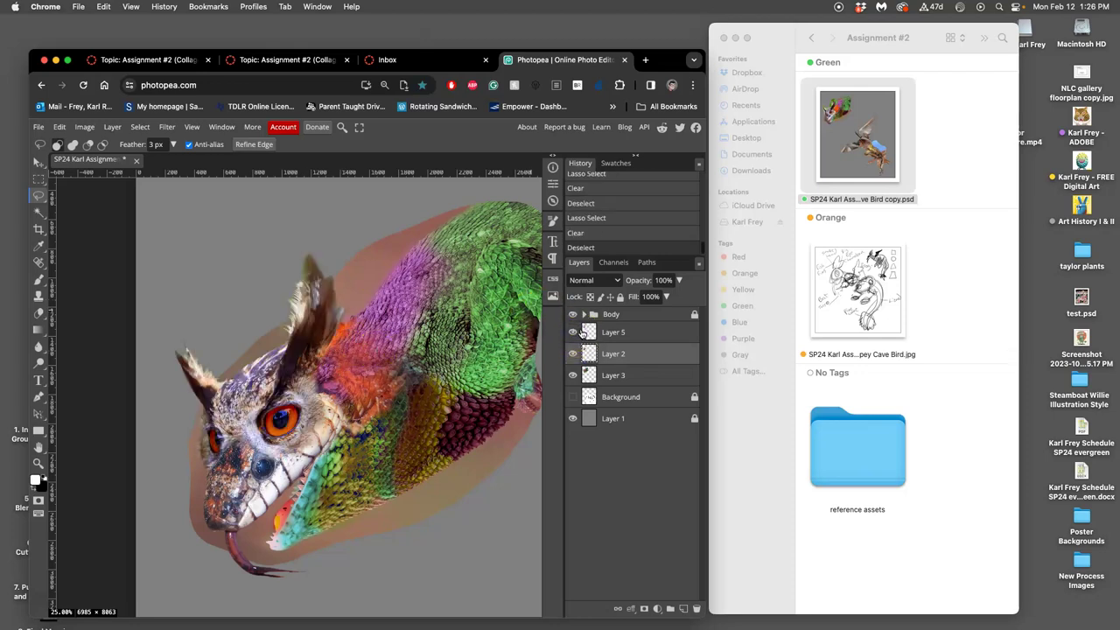
click(581, 333)
click(572, 333)
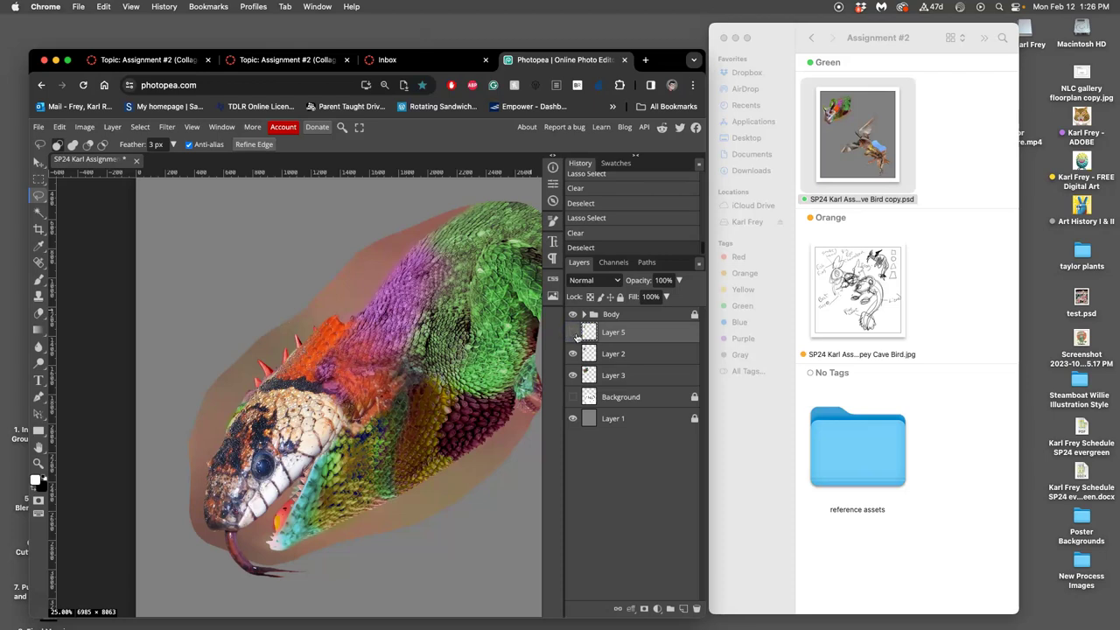
click(573, 332)
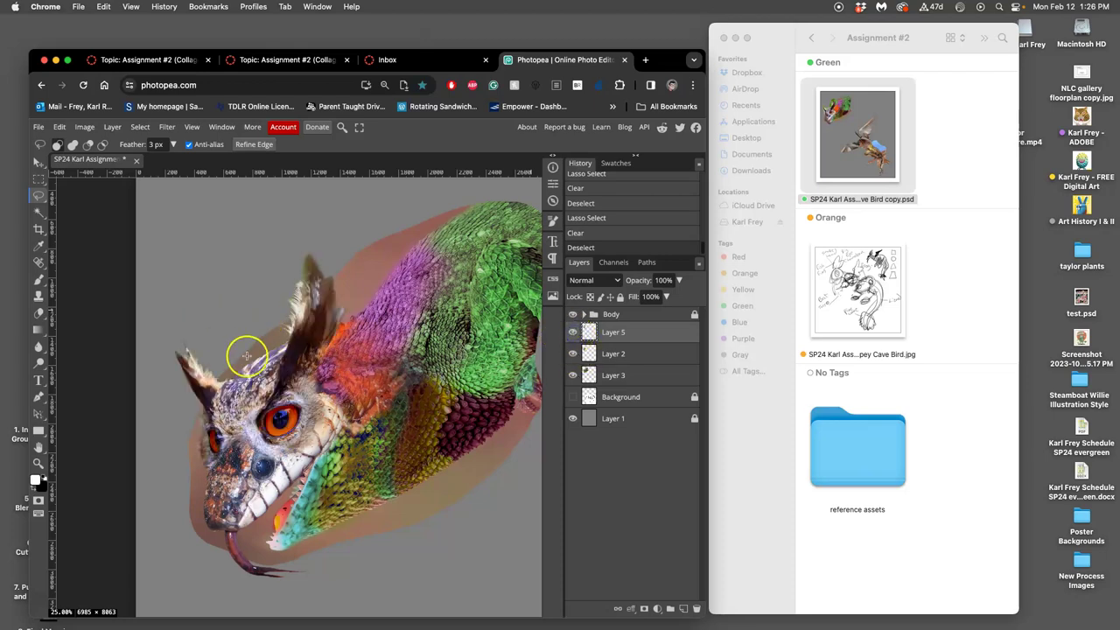
click(572, 332)
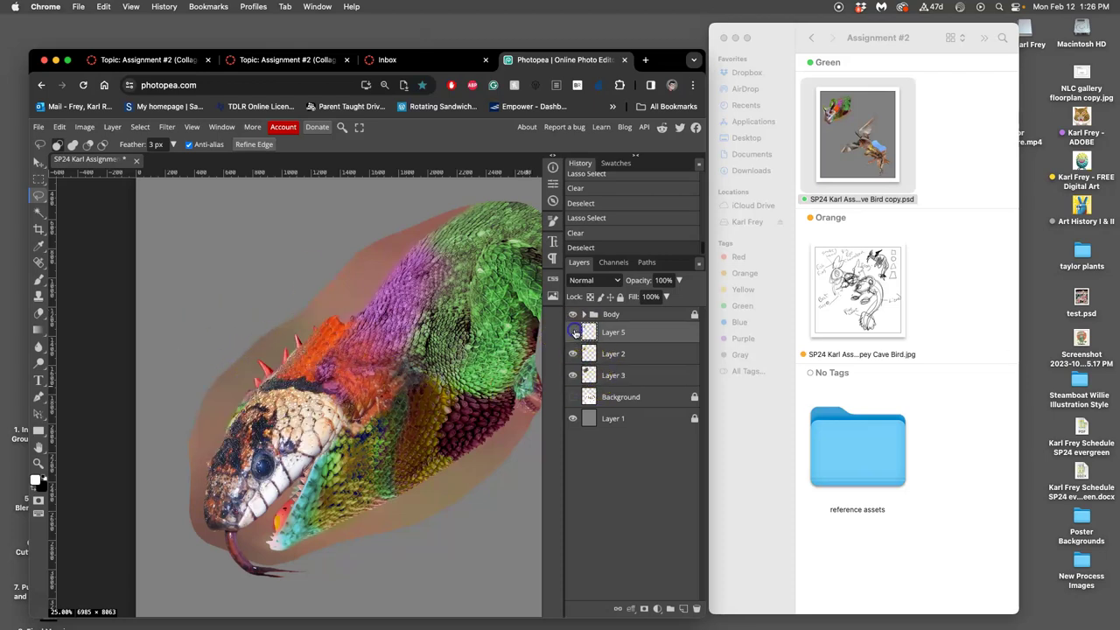
Hide Layer 2 and copy a lassoed area with the chameleon's red spines and upper head from Layer 3 to a new layer.
click(572, 353)
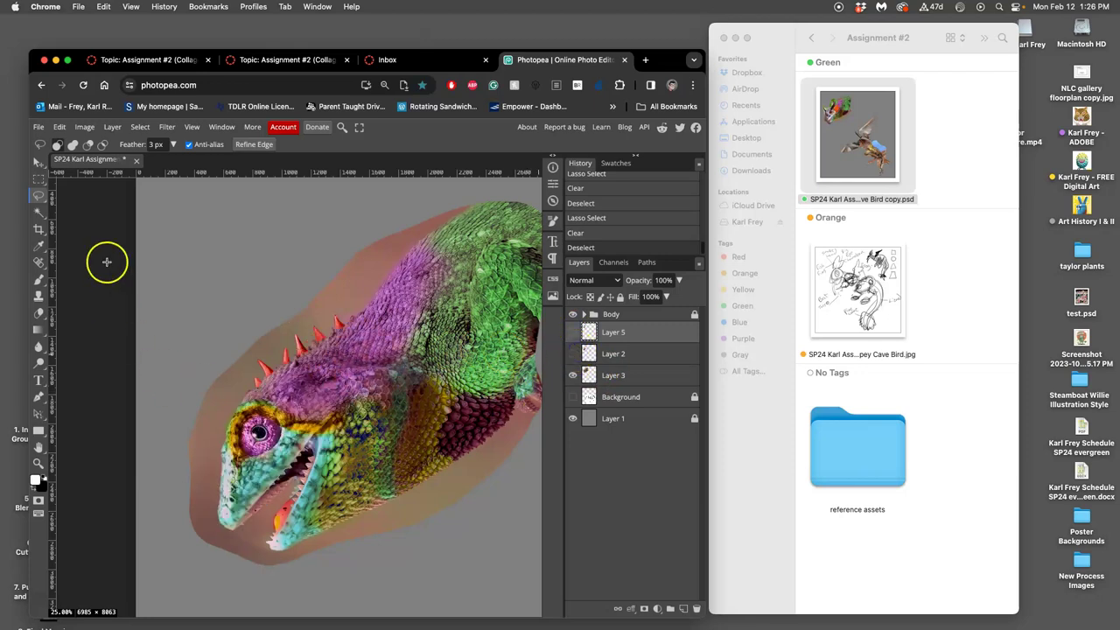
click(603, 375)
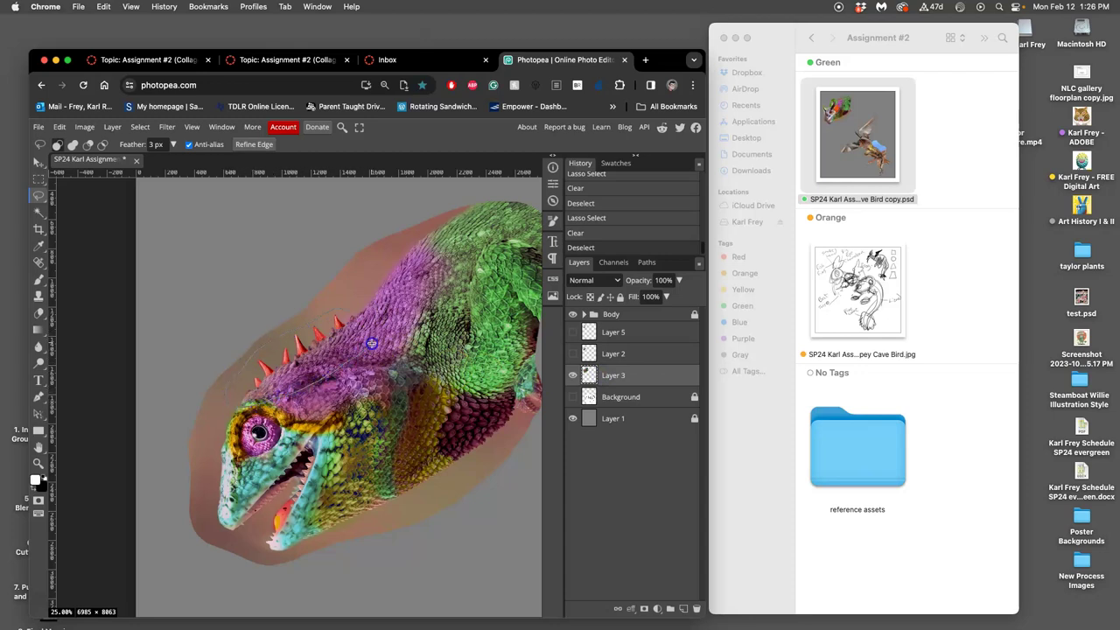
mouse_move(369, 313)
mouse_down()
mouse_move(339, 381)
mouse_move(524, 354)
mouse_up()
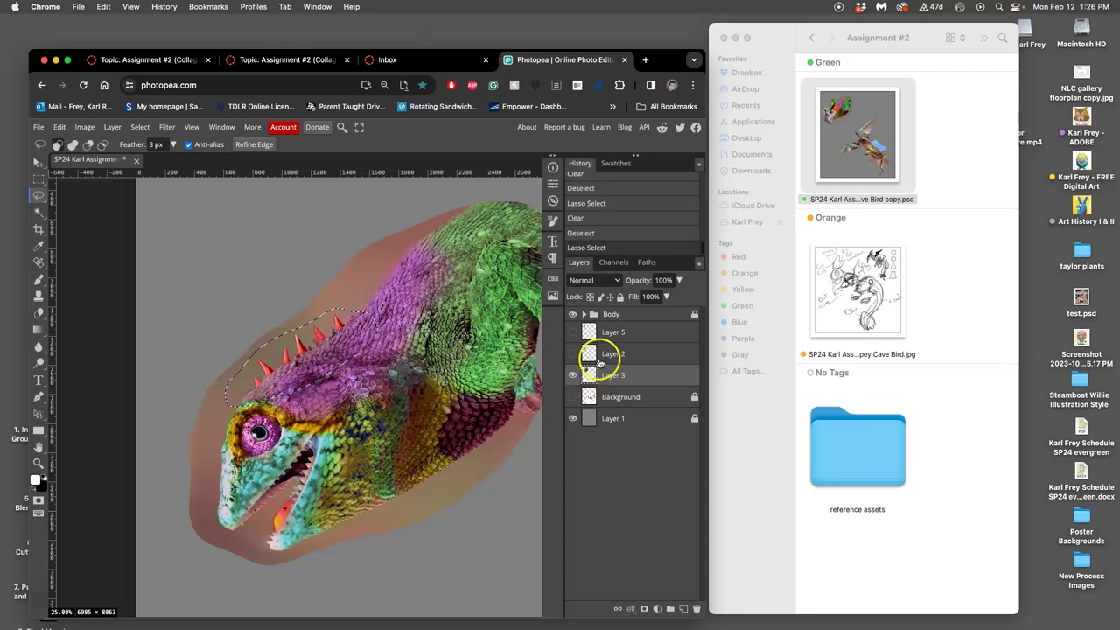
key(super+j)
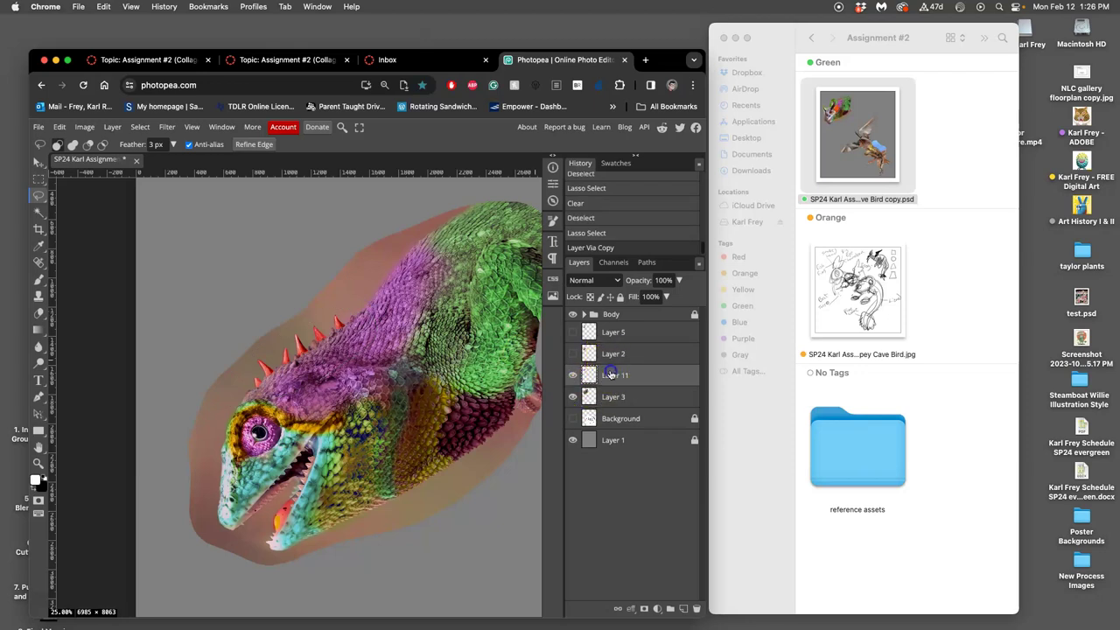
Place the copied spines layer above Layer 2 in the stack and show Layer 2 and Layer 5 again.
drag(609, 374, 608, 345)
click(572, 375)
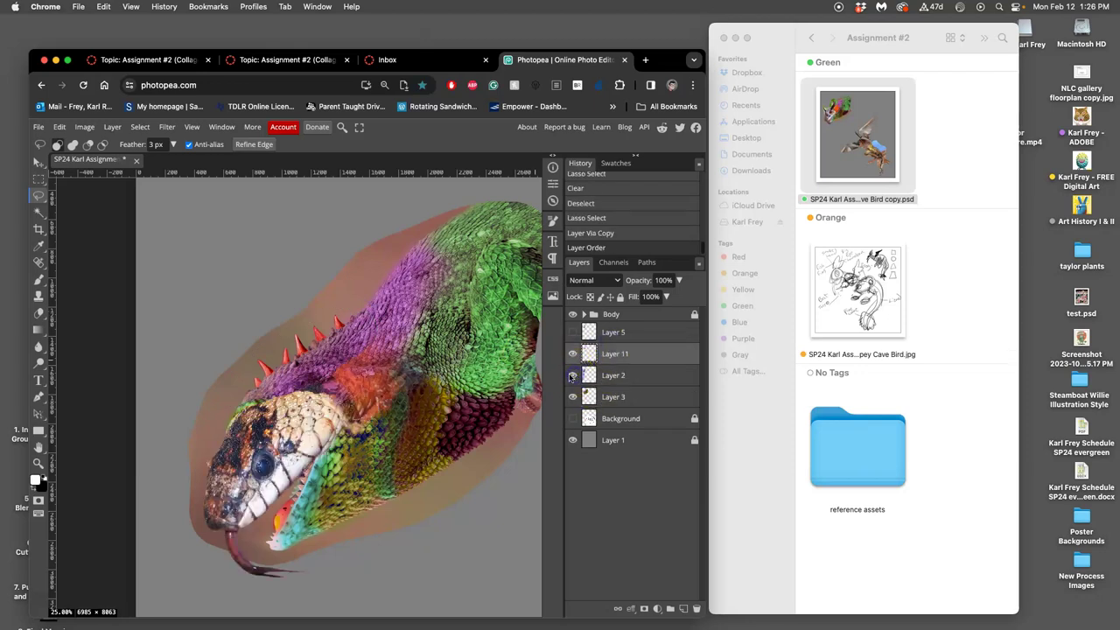
click(573, 333)
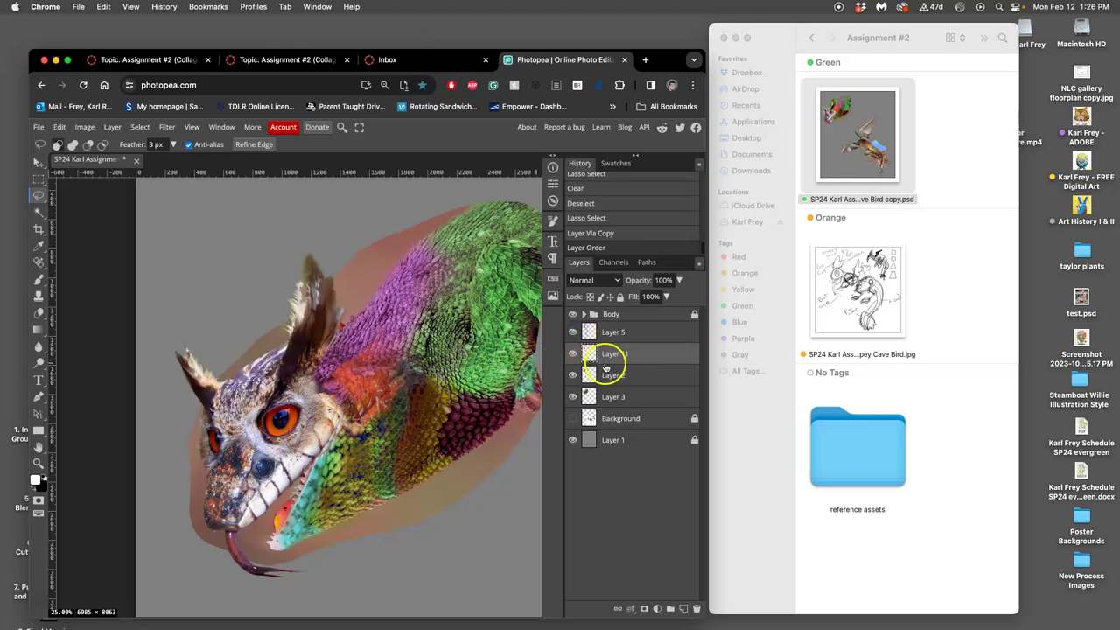
Shift the copied spines slightly up and left behind the owl's forehead, and bring their layer in front of Layer 5.
click(39, 164)
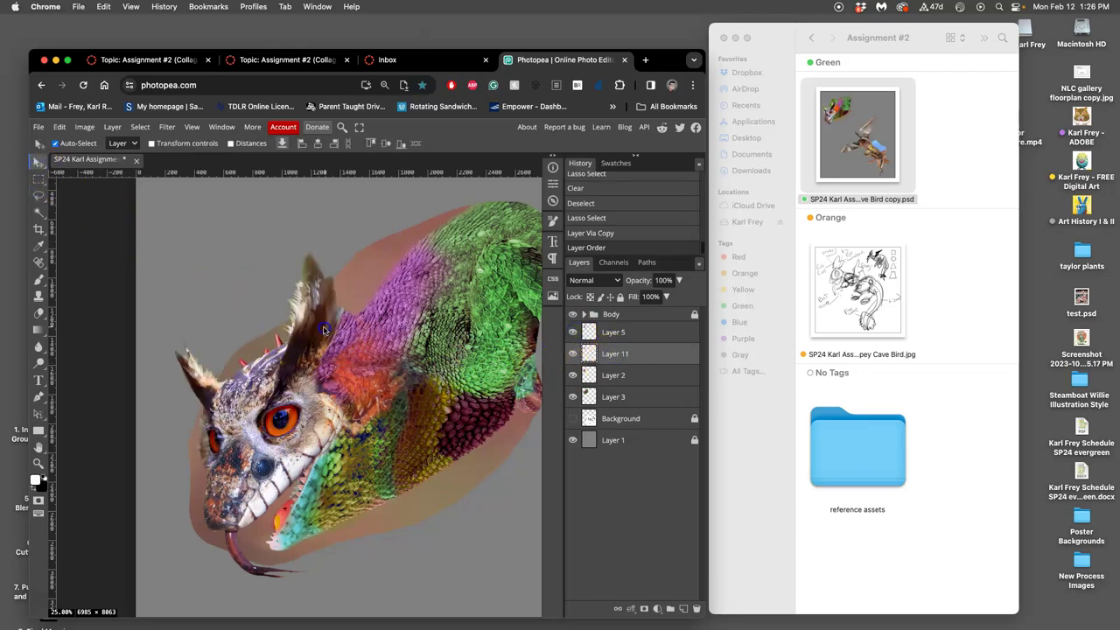
drag(323, 330, 317, 318)
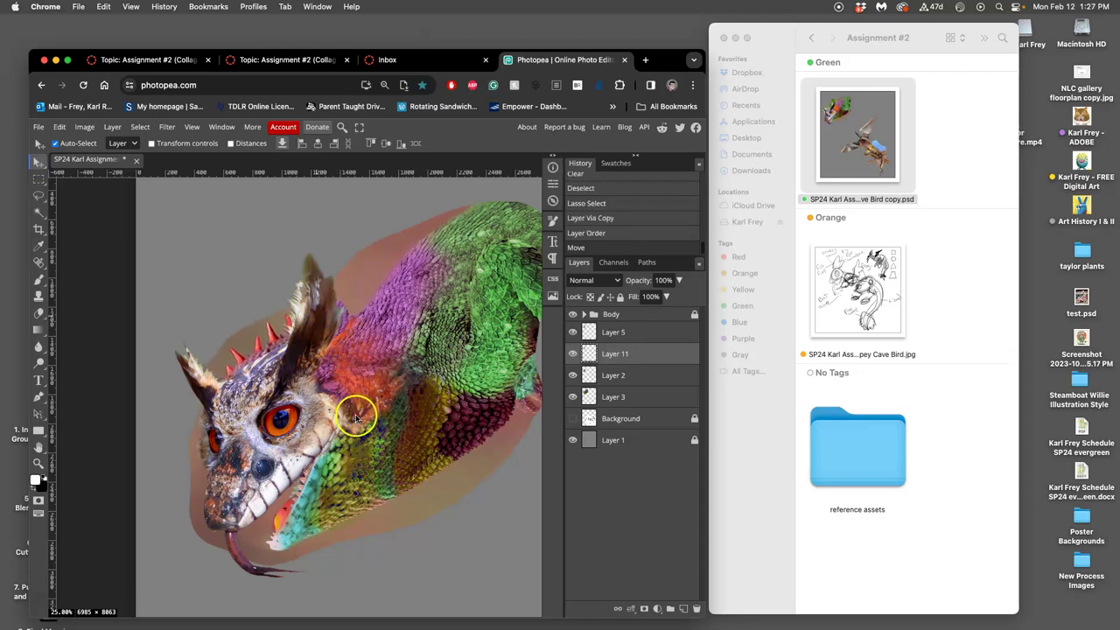
key(super+bracketright)
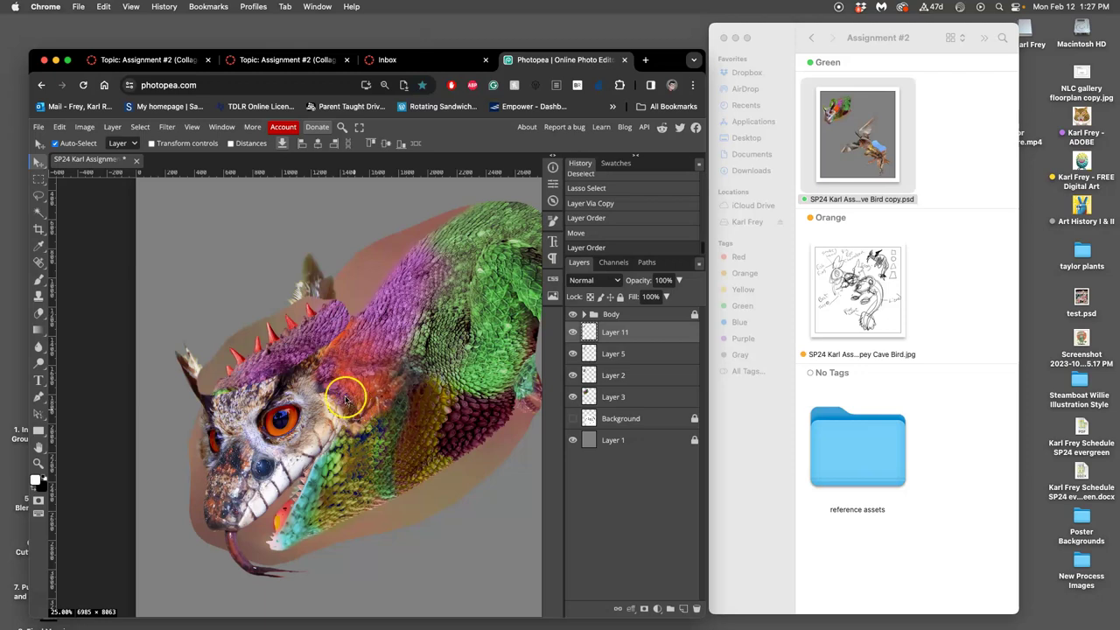
Erase the parts of Layer 11 that cover the owl's ears and forehead, keeping the red spines between the ears.
click(38, 312)
mouse_move(366, 321)
mouse_down()
mouse_move(338, 335)
mouse_move(338, 301)
mouse_move(329, 309)
mouse_move(313, 287)
mouse_up()
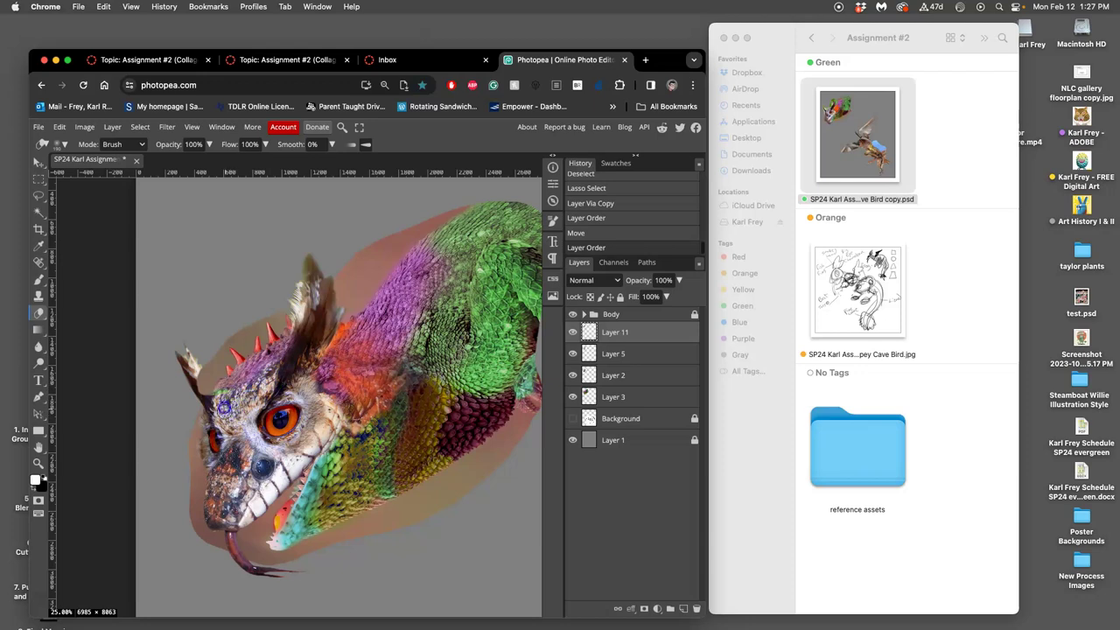
click(193, 354)
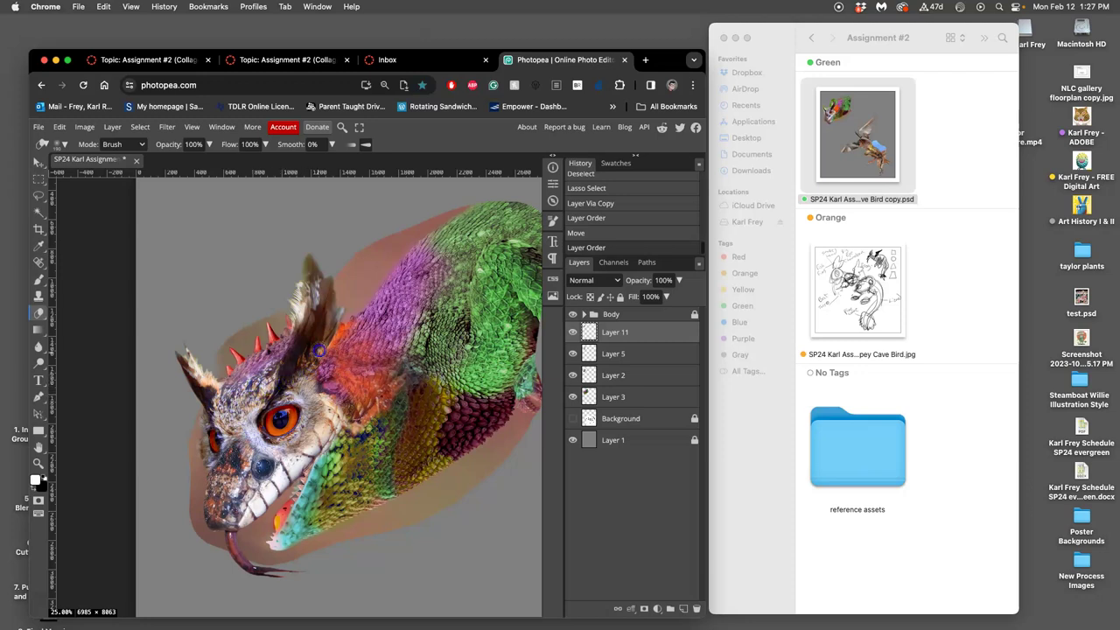
click(213, 379)
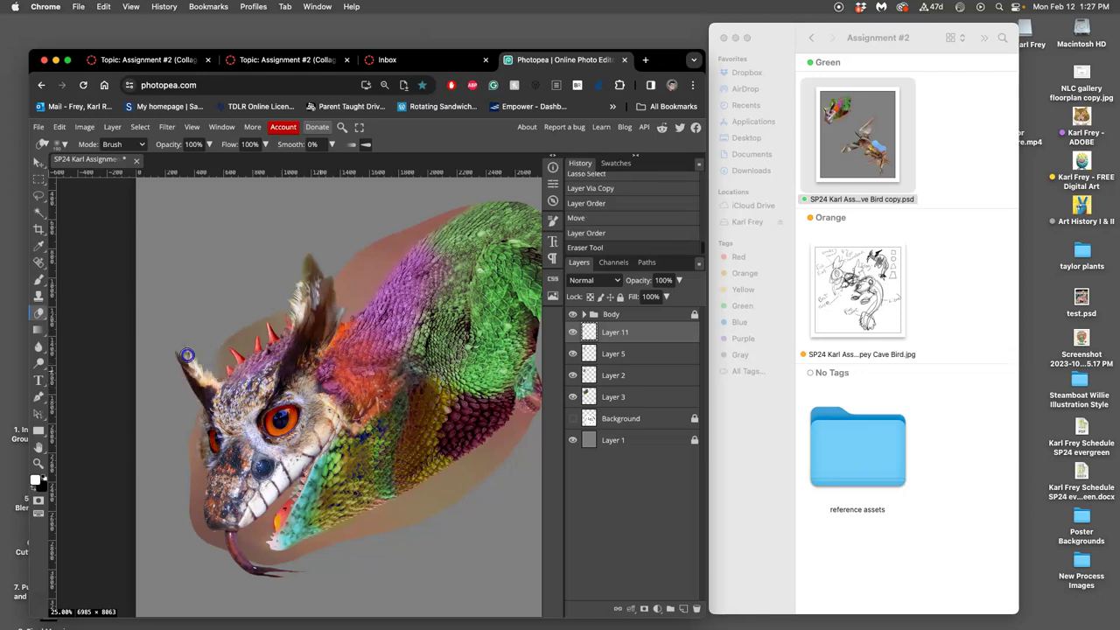
click(254, 381)
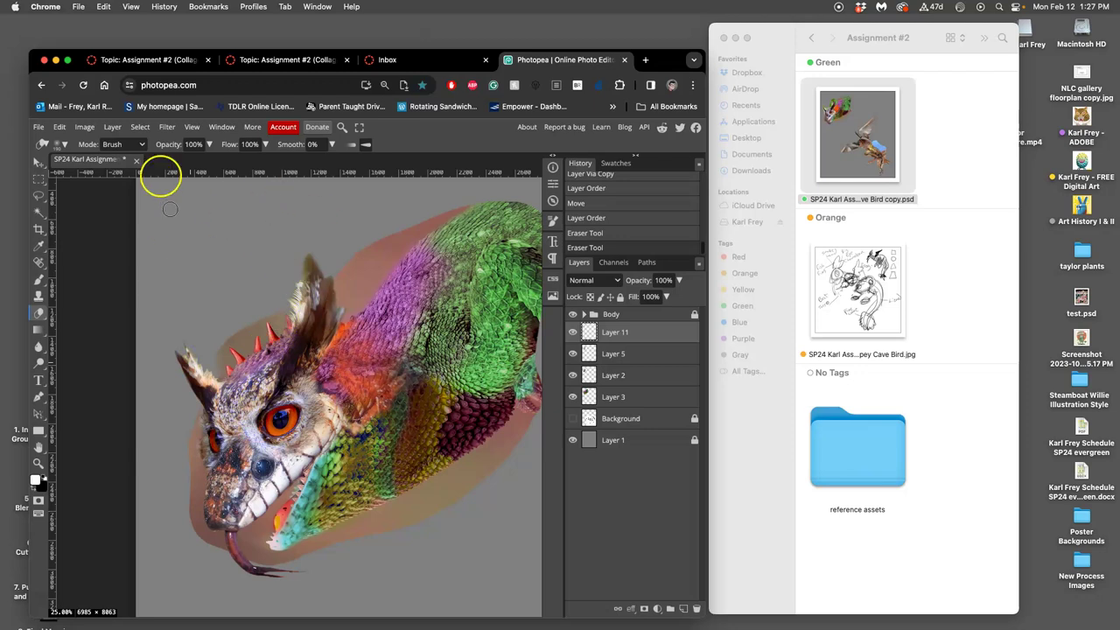
Set the eraser opacity to 29% and softly blend the lower edge of the spines into the owl's forehead.
click(193, 143)
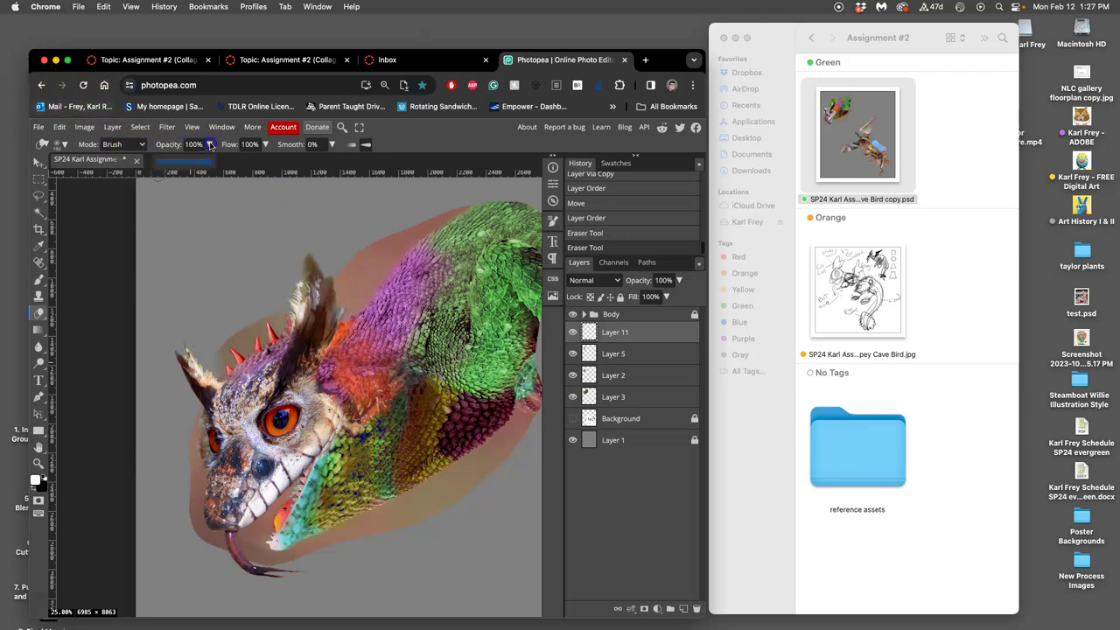
click(177, 162)
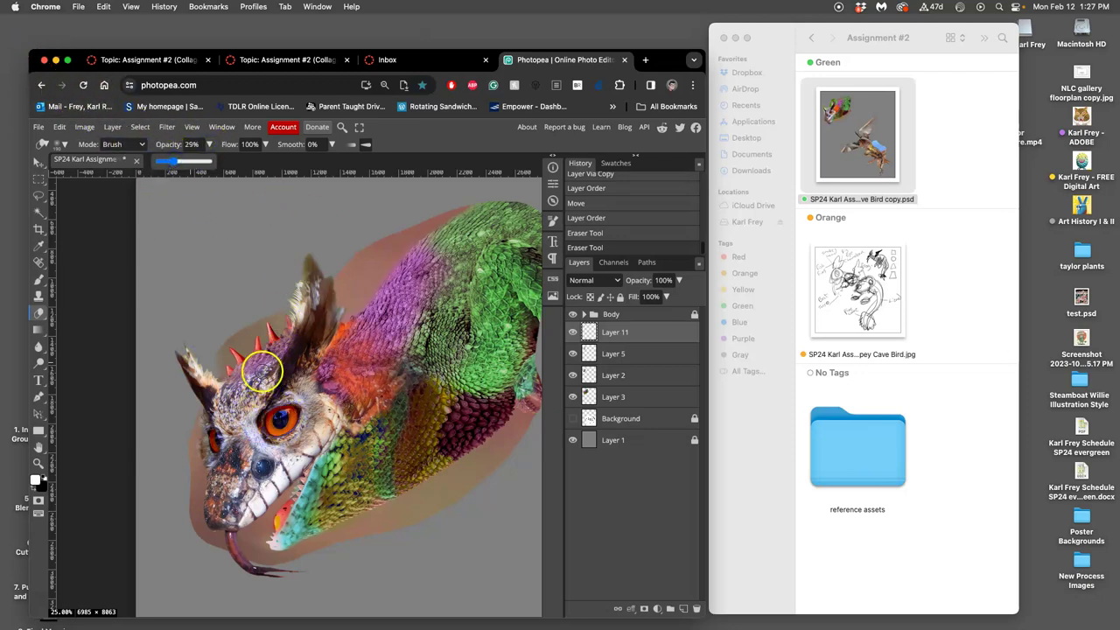
drag(261, 372, 261, 368)
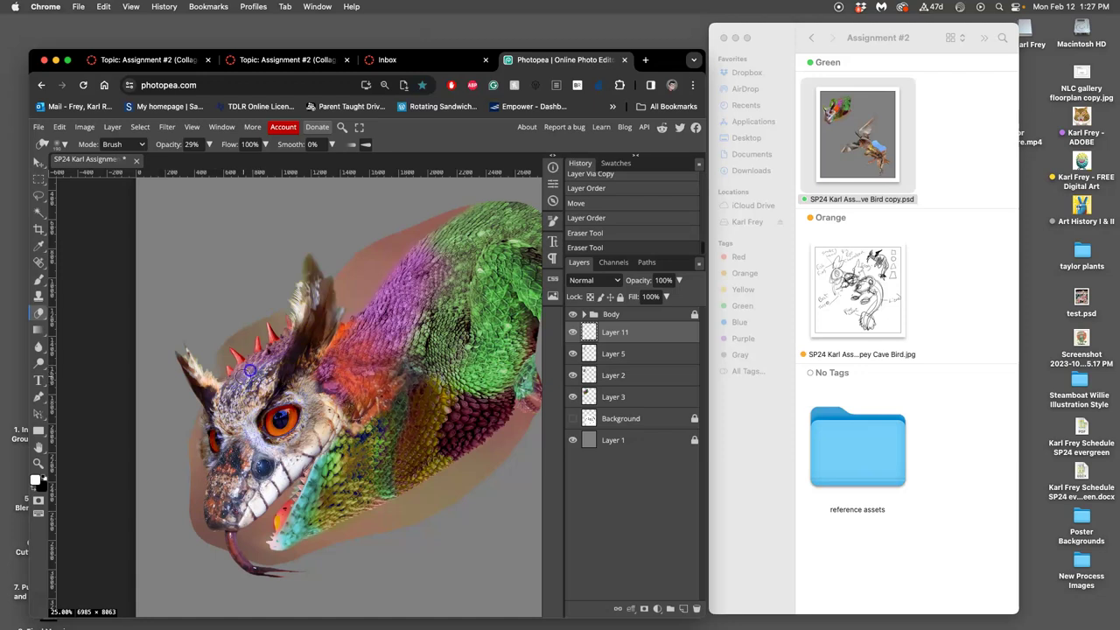
mouse_move(287, 345)
mouse_down()
mouse_move(245, 373)
mouse_move(232, 401)
mouse_up()
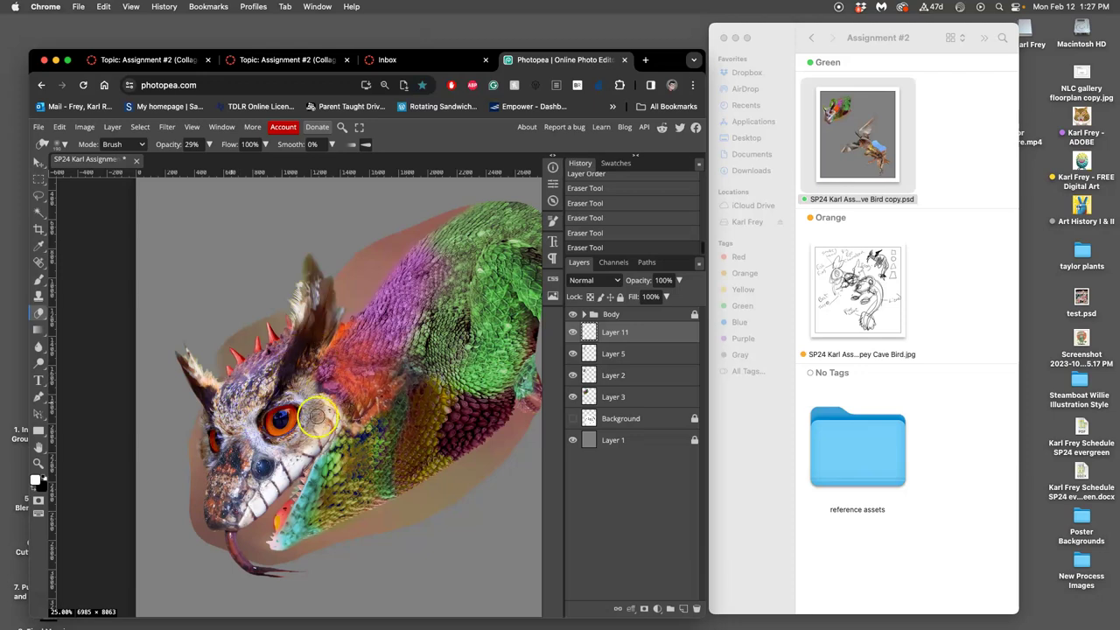
Select the brown background around the red spines on Layer 11 with the Magic Wand, delete it, and clear the selection.
click(37, 212)
click(249, 340)
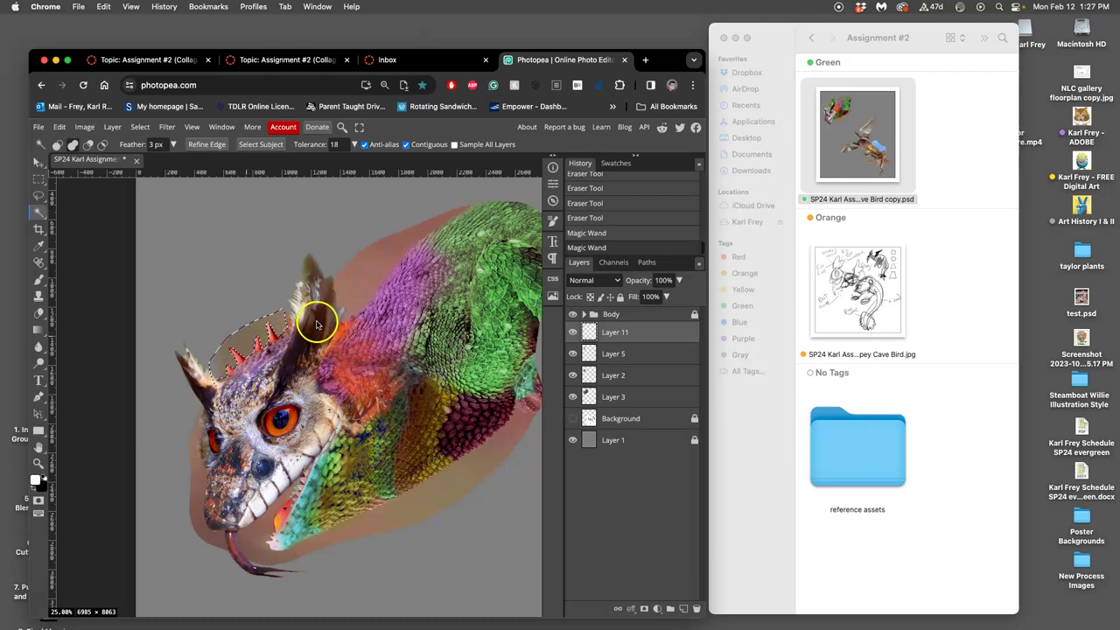
key(BackSpace)
key(BackSpace)
key(BackSpace)
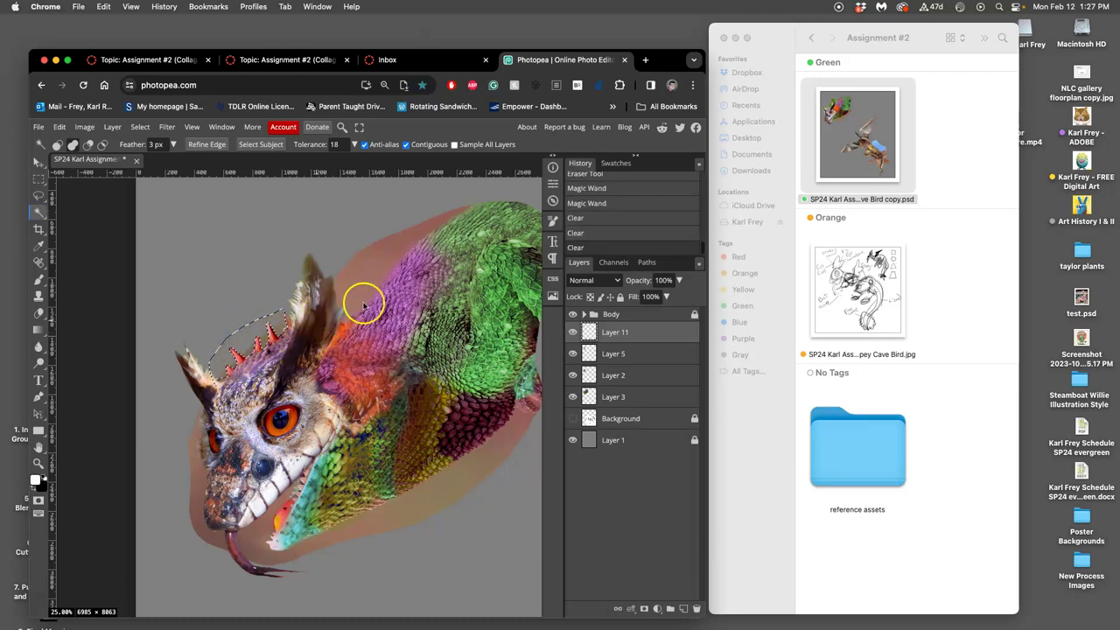
click(293, 316)
click(294, 316)
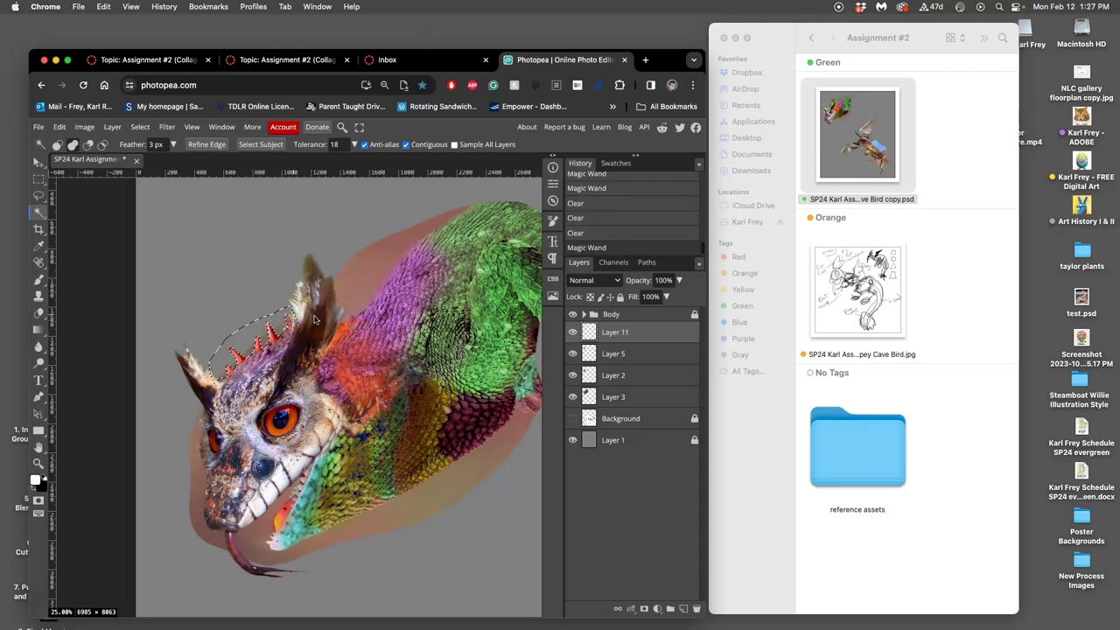
key(BackSpace)
key(BackSpace)
key(ctrl+d)
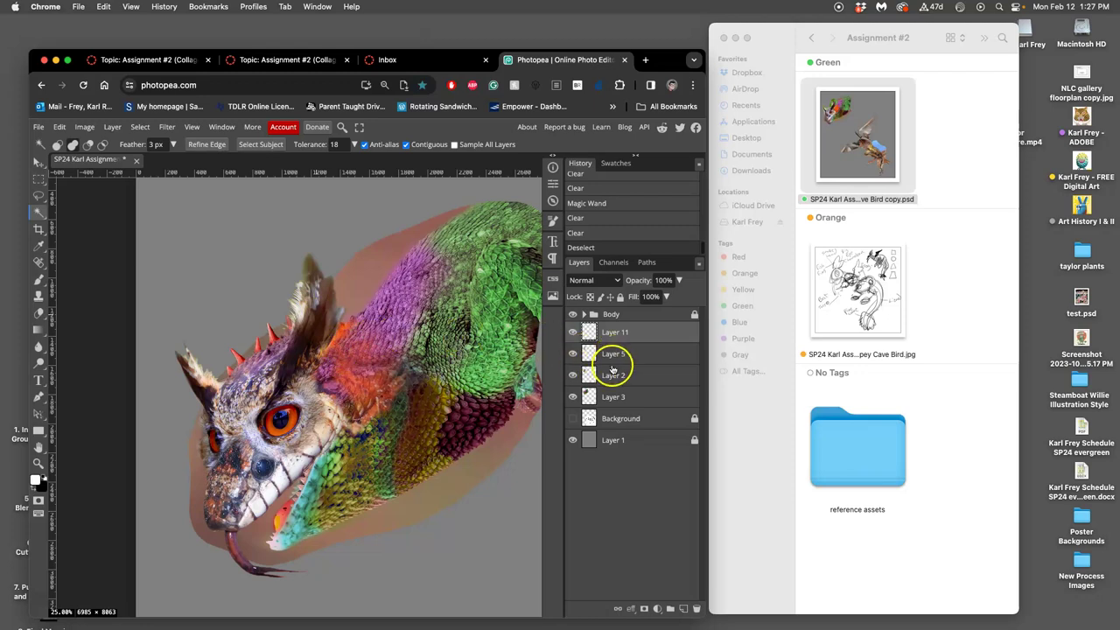
Toggle Layer 2 and Layer 3 to find which one holds the remaining brown background, and make Layer 3 active.
click(585, 377)
click(574, 375)
click(573, 375)
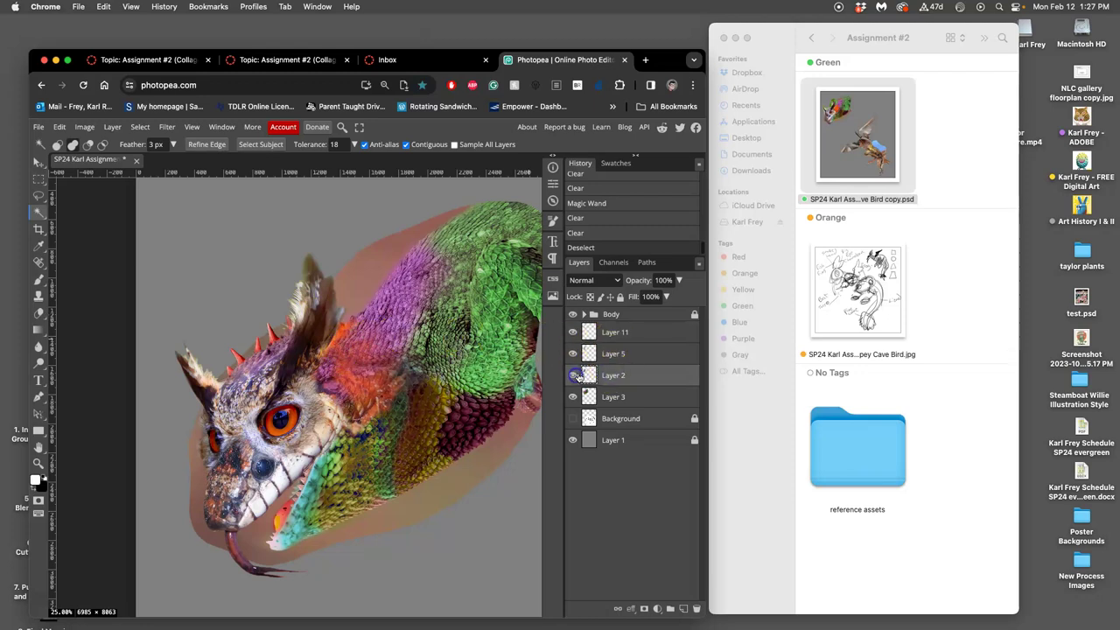
click(617, 396)
click(573, 397)
click(572, 396)
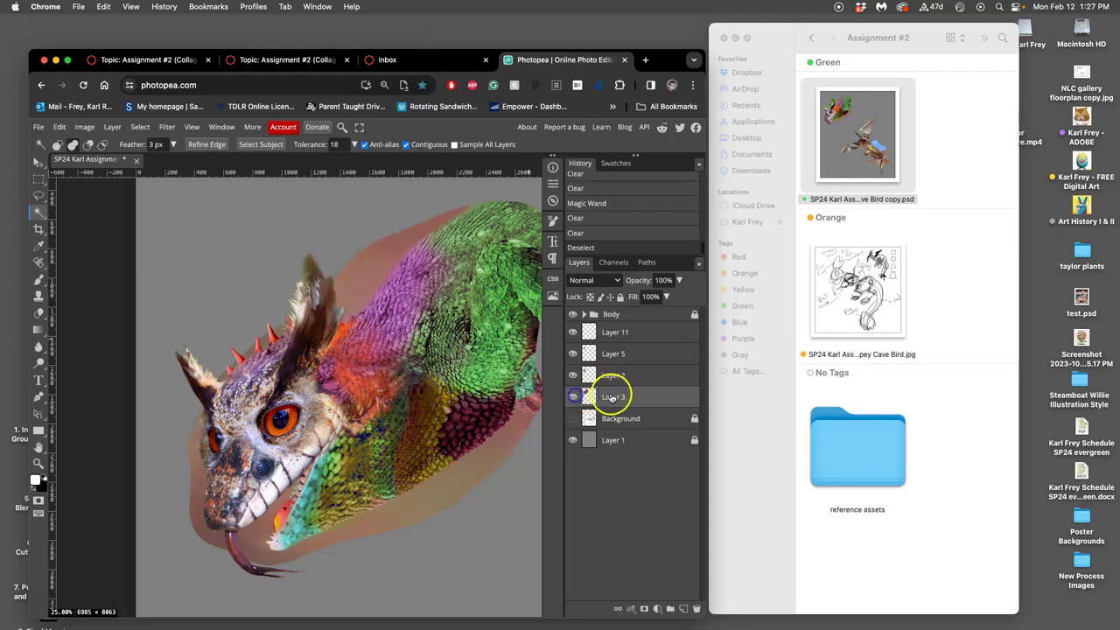
Build a Magic Wand selection of the brown background surrounding the creature's head and neck on Layer 3.
click(391, 275)
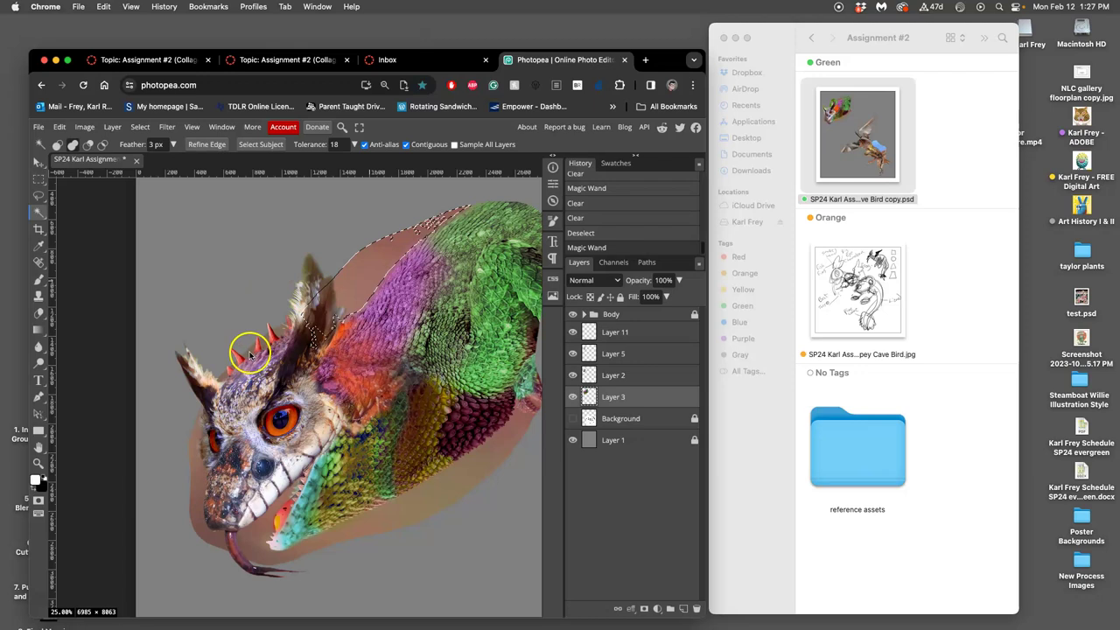
shift+click(242, 382)
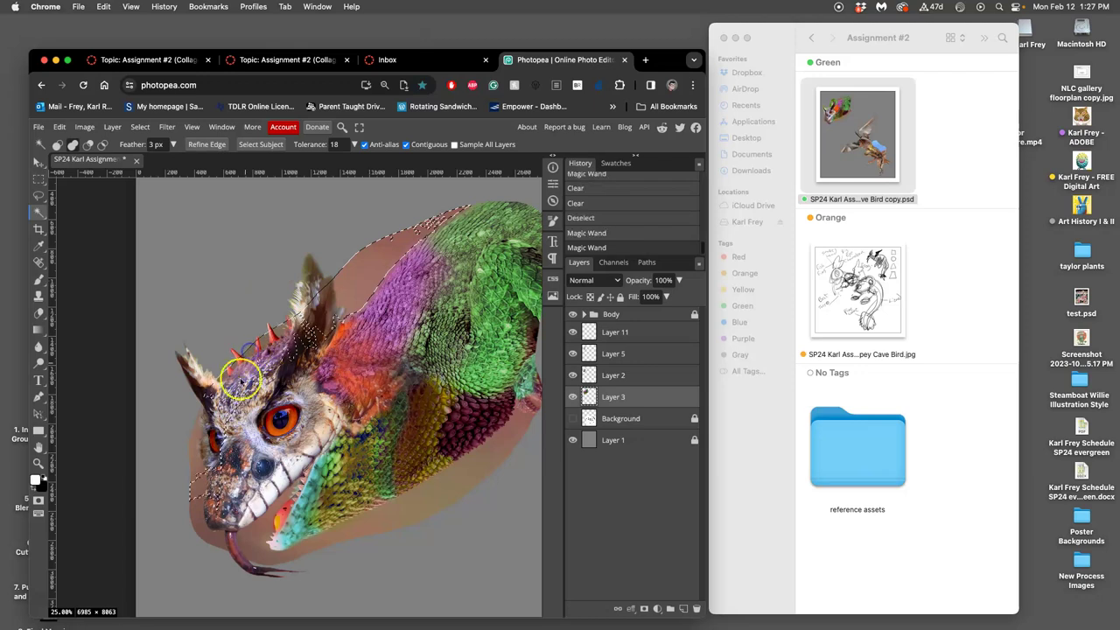
shift+click(198, 444)
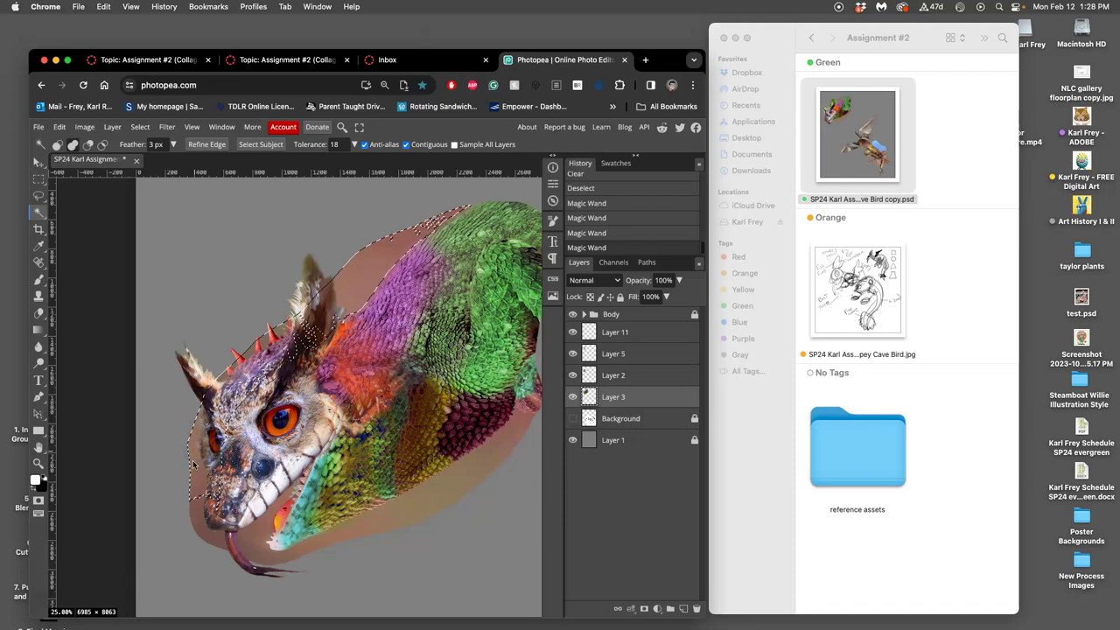
shift+click(203, 524)
shift+click(232, 545)
shift+click(265, 524)
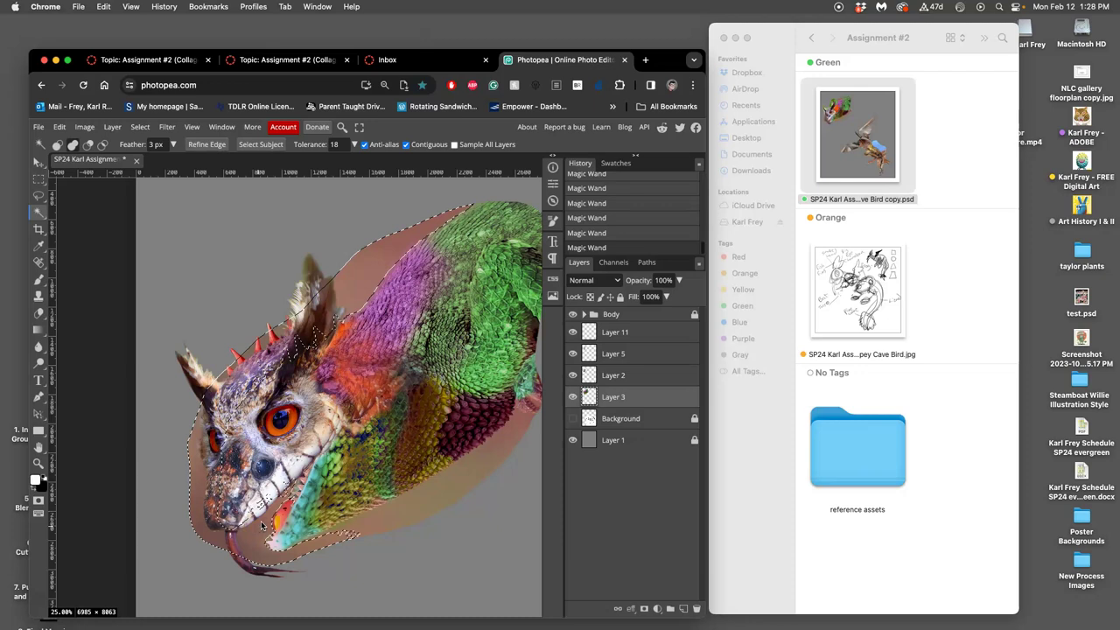
shift+click(382, 521)
shift+click(518, 427)
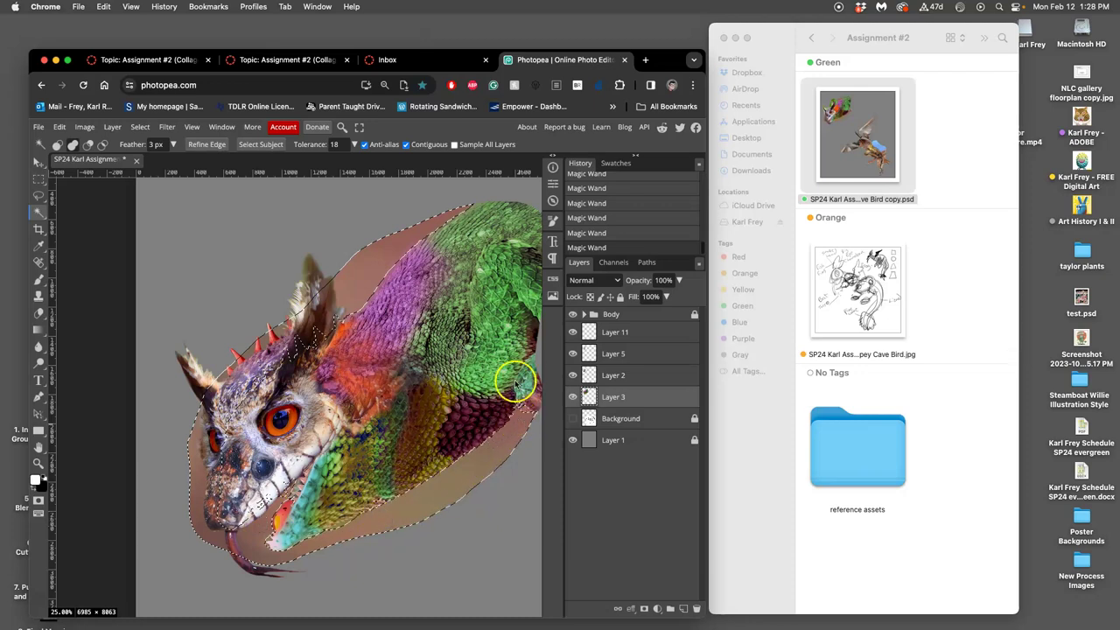
Add the missed background patches between the jaws and around the chin spikes to the selection with the Lasso.
scroll(414, 350, up, 5)
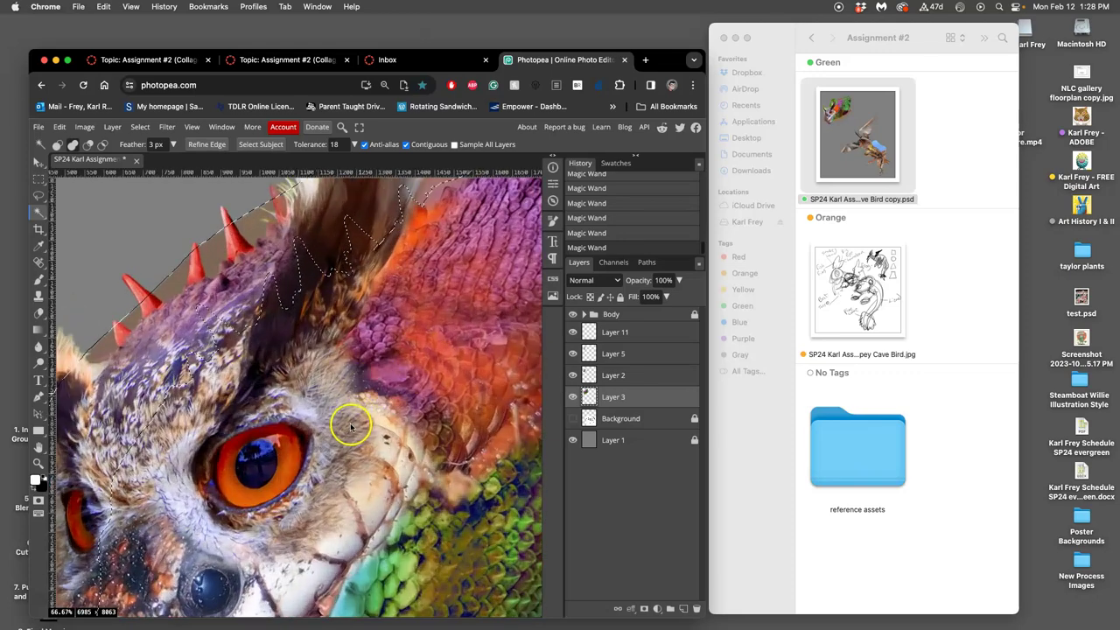
scroll(353, 362, down, 3)
scroll(334, 308, down, 2)
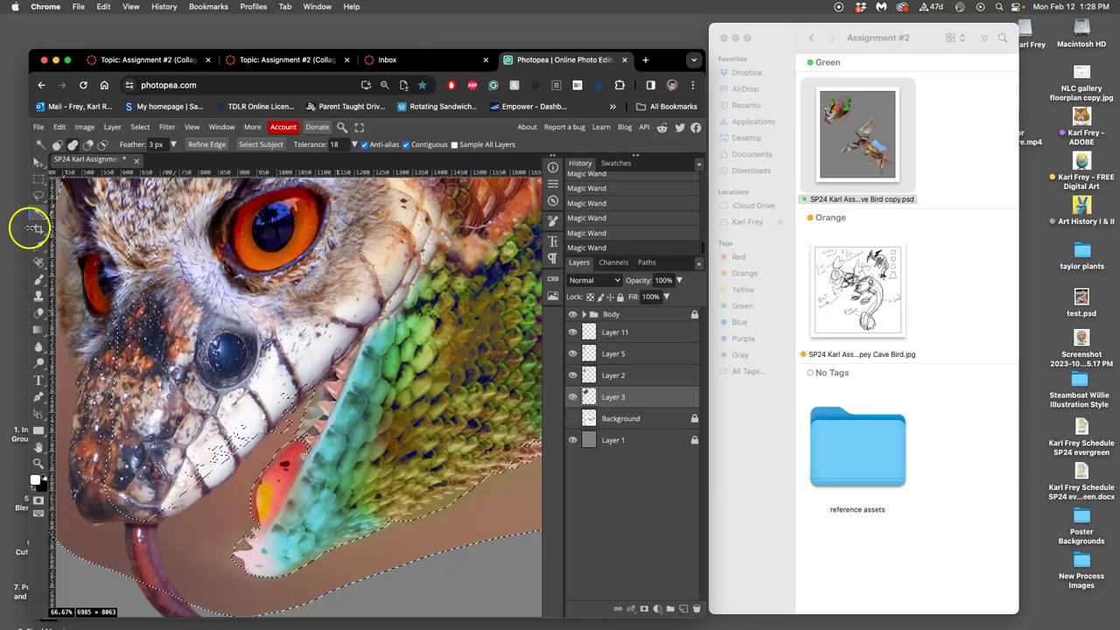
click(39, 195)
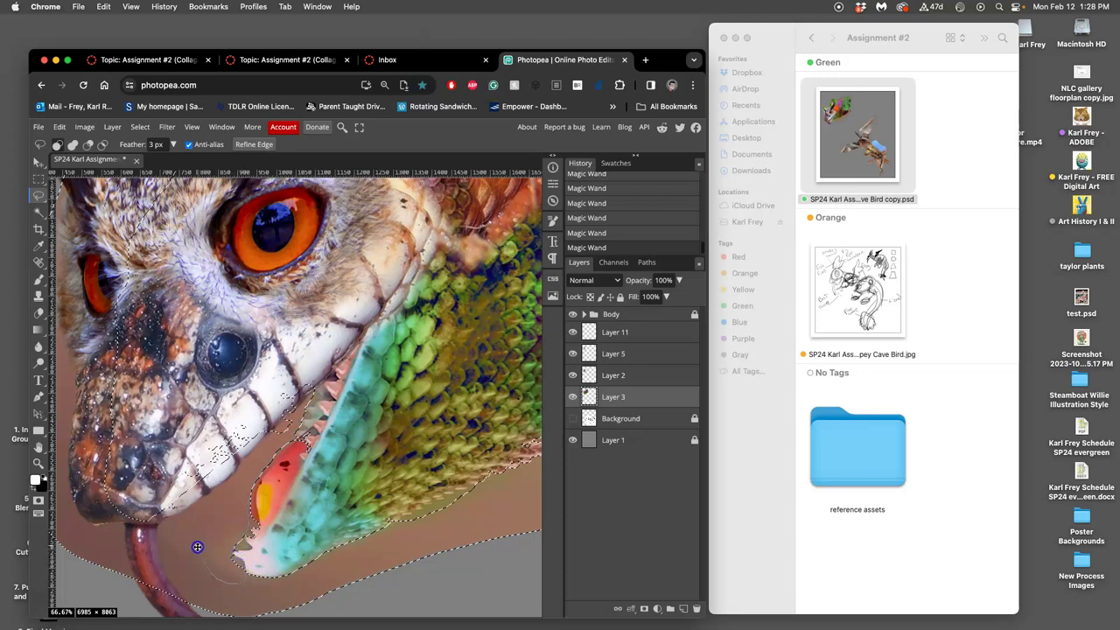
mouse_move(248, 372)
mouse_down()
mouse_move(279, 355)
mouse_move(311, 374)
mouse_up()
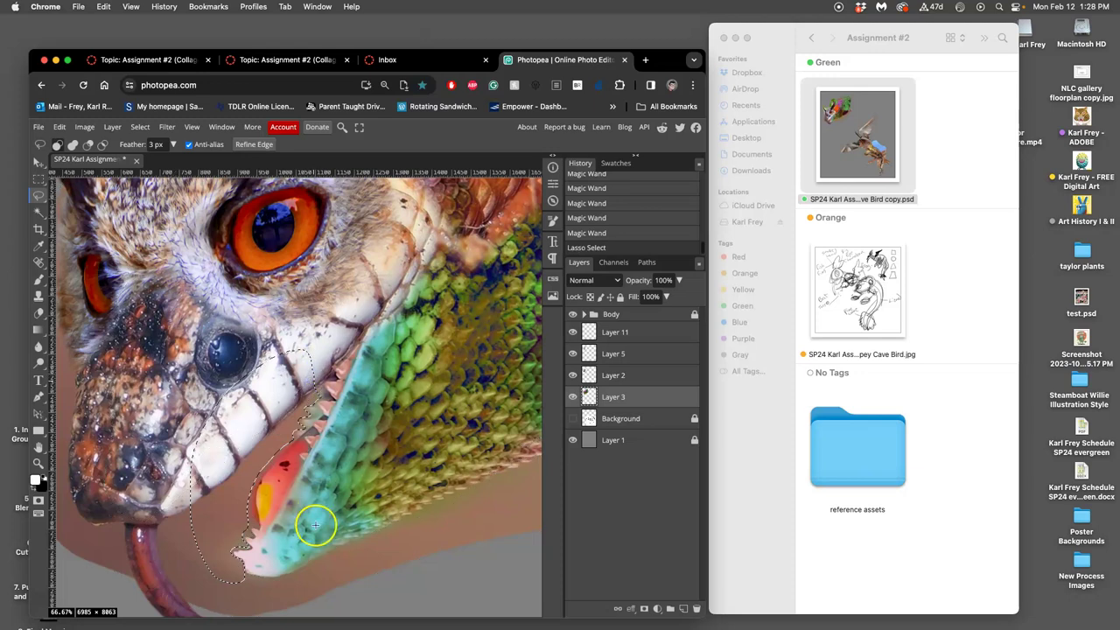
key(super+z)
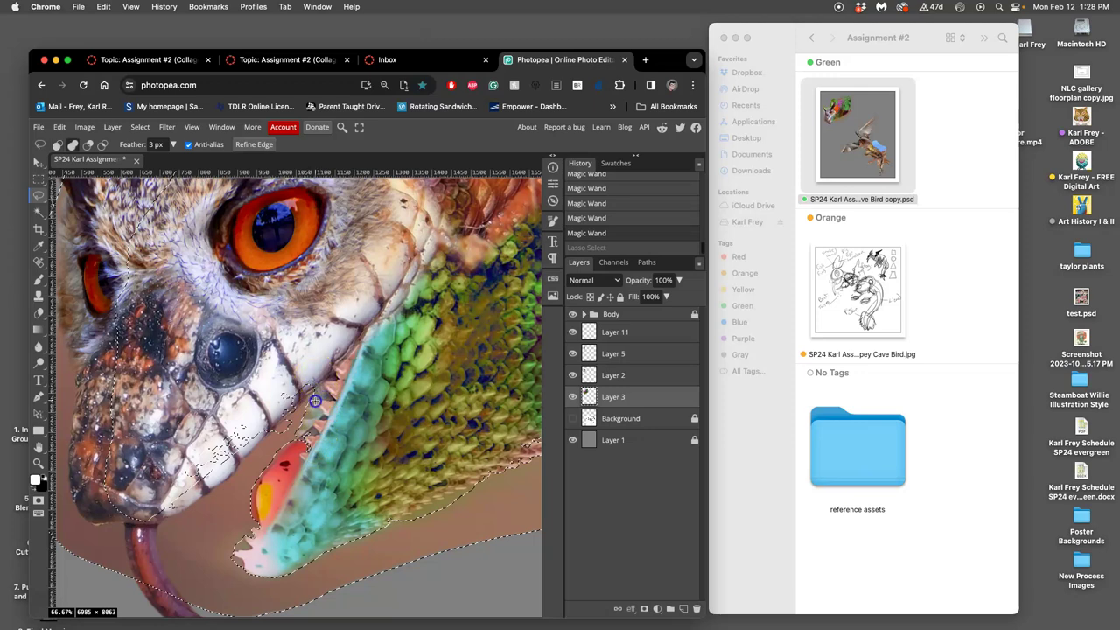
mouse_move(309, 404)
mouse_down()
mouse_move(294, 468)
mouse_move(303, 411)
mouse_up()
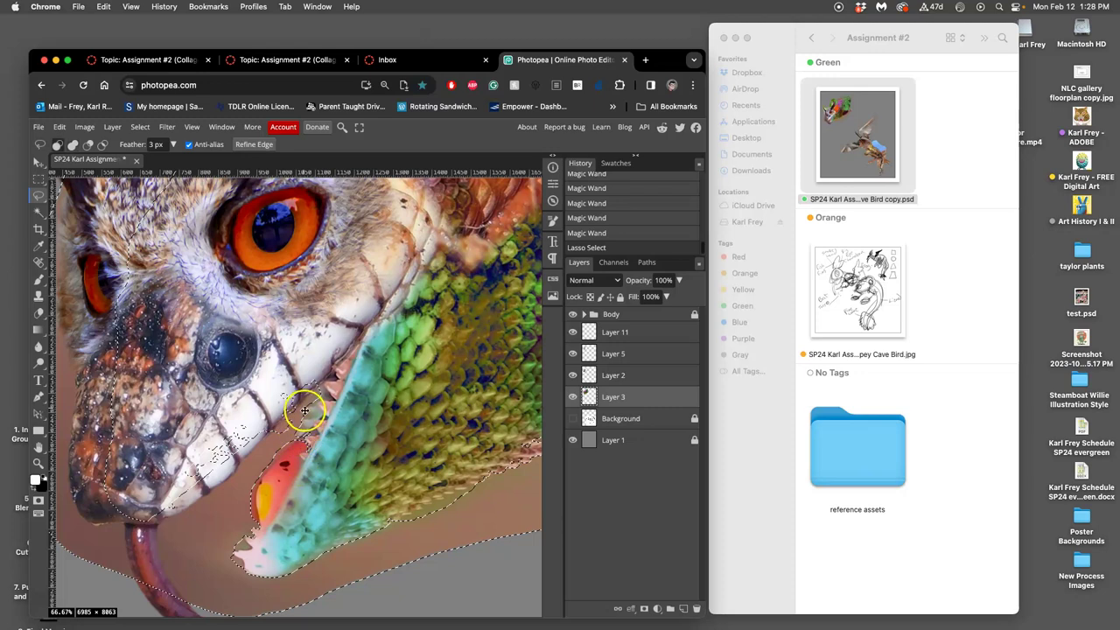
key(super+z)
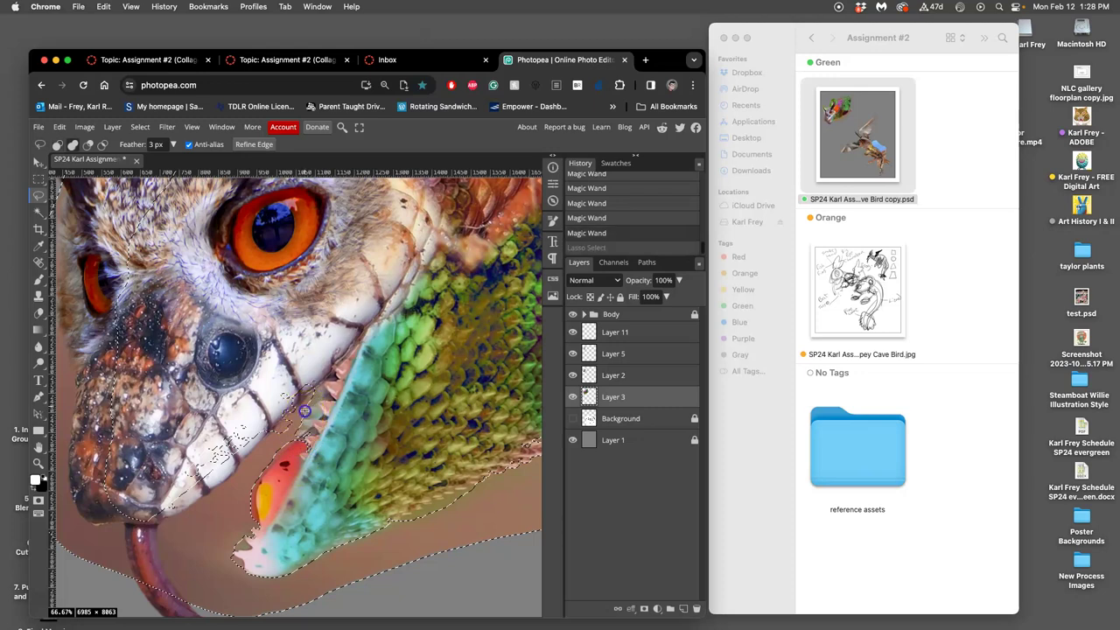
mouse_move(298, 415)
mouse_down()
mouse_move(306, 455)
mouse_move(301, 428)
mouse_move(239, 543)
mouse_up()
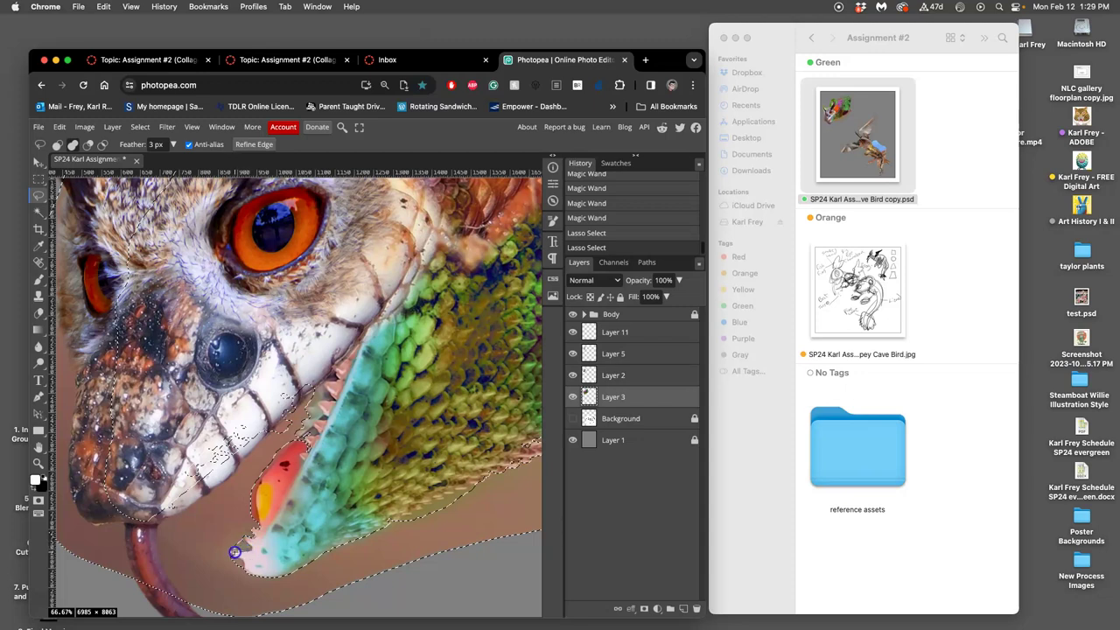
mouse_move(240, 528)
mouse_down()
mouse_move(258, 565)
mouse_move(231, 554)
mouse_move(246, 574)
mouse_move(220, 569)
mouse_move(212, 556)
mouse_move(248, 452)
mouse_move(277, 438)
mouse_up()
mouse_move(262, 379)
mouse_down()
mouse_move(221, 452)
mouse_move(226, 469)
mouse_up()
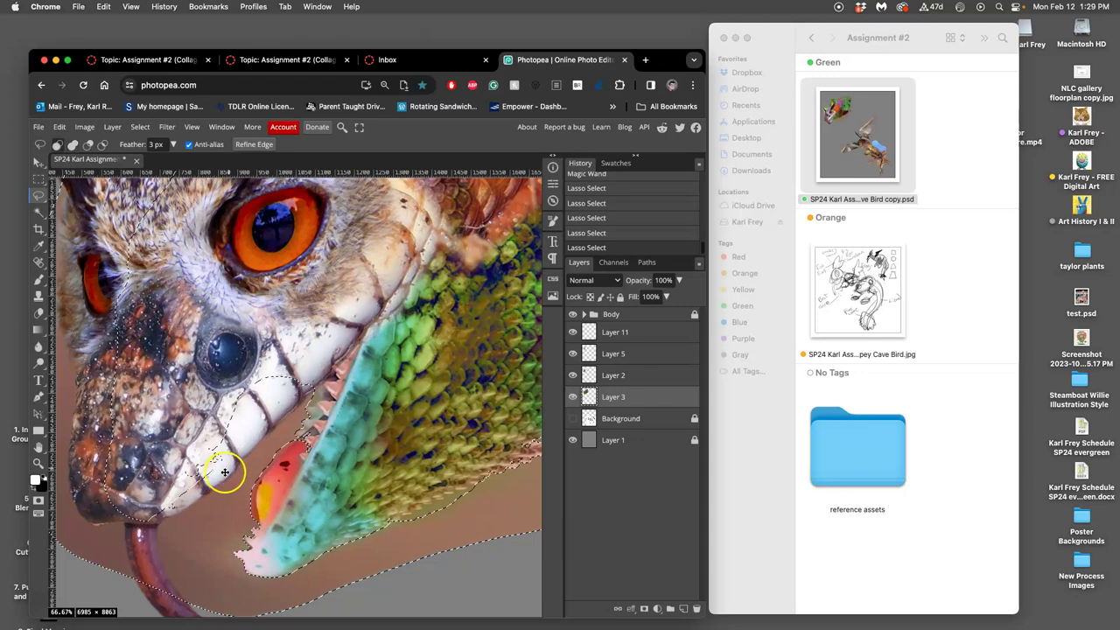
Delete the selected brown background from Layer 3 and clear the selection.
key(Delete)
drag(238, 464, 256, 454)
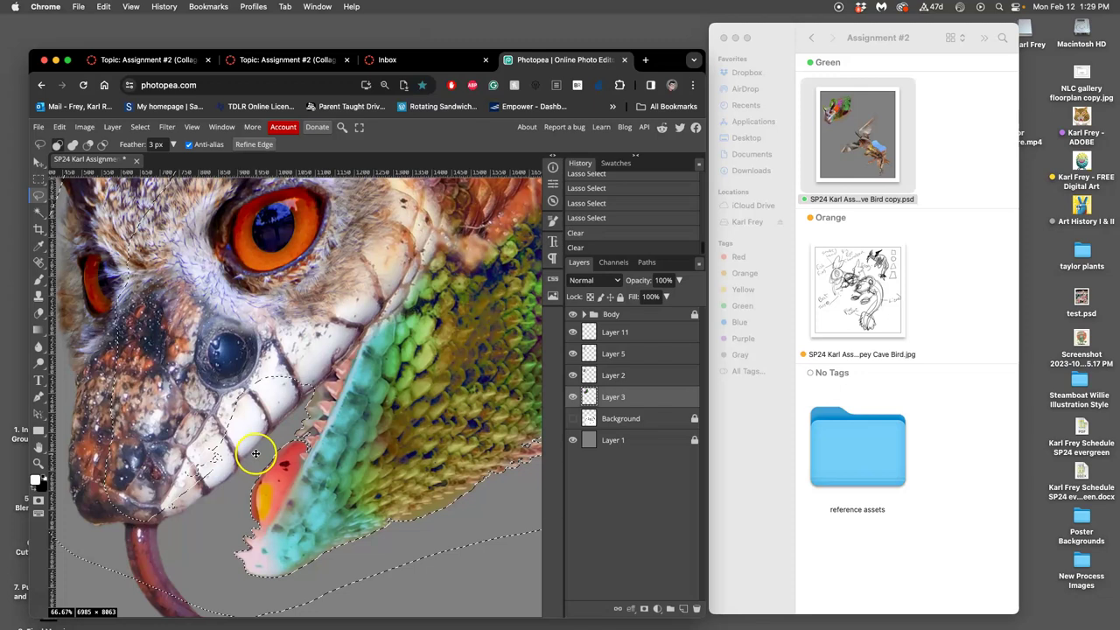
key(super+d)
Lasso the leftover colour fringe beneath the chameleon's lower jaw, delete it, and clear the selection.
mouse_move(321, 344)
mouse_down()
mouse_move(367, 295)
mouse_move(363, 330)
mouse_move(268, 352)
mouse_move(342, 323)
mouse_up()
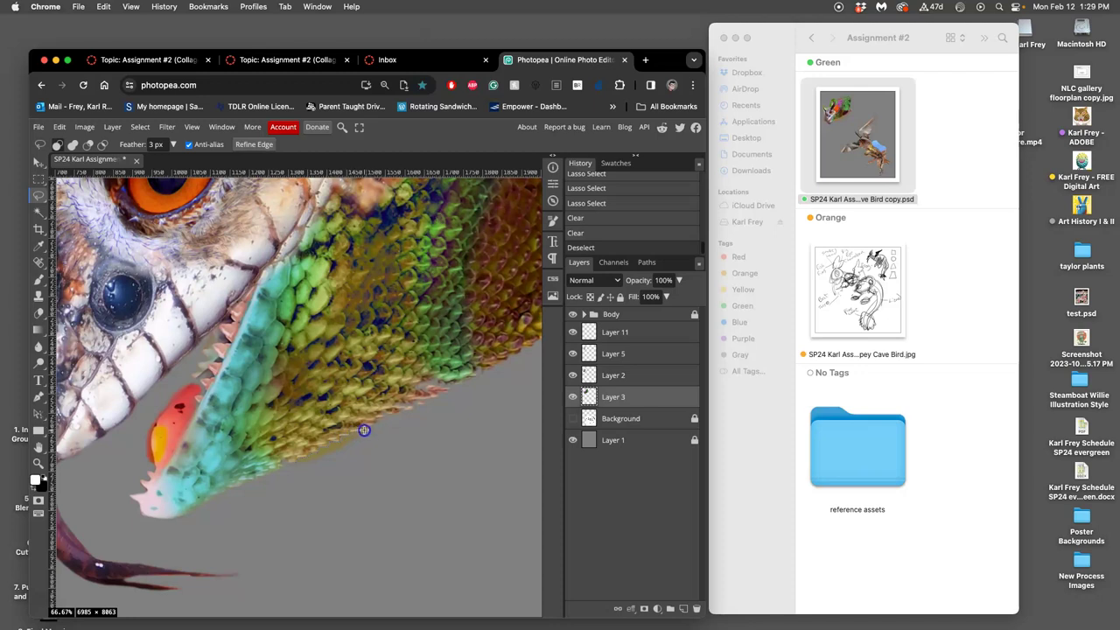
drag(302, 503, 277, 488)
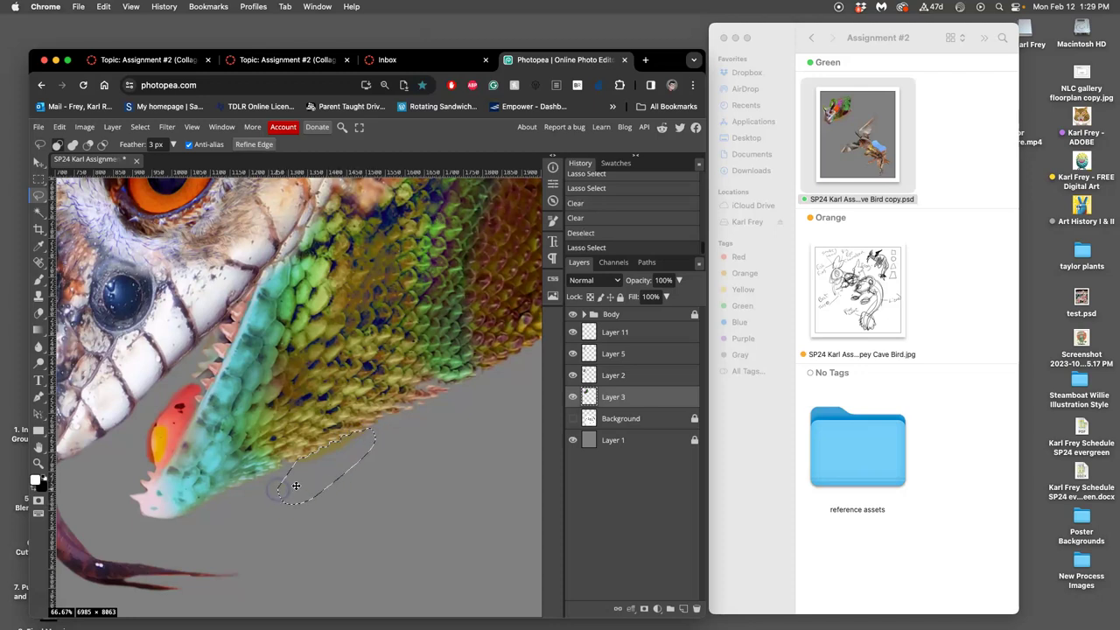
key(Delete)
key(Delete)
key(ctrl+d)
Lasso the faint leftover outline between the owl's ear and the purple neck, delete it, and clear the selection.
mouse_move(490, 420)
mouse_down()
mouse_move(408, 460)
mouse_move(338, 457)
mouse_move(281, 504)
mouse_up()
drag(347, 443, 249, 525)
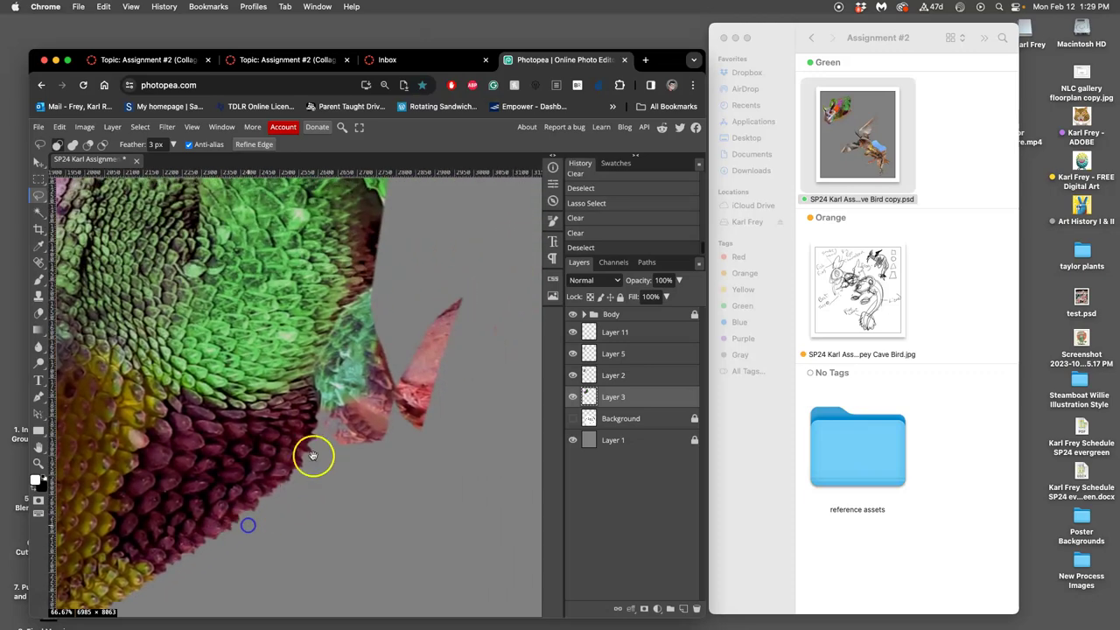
drag(313, 455, 393, 428)
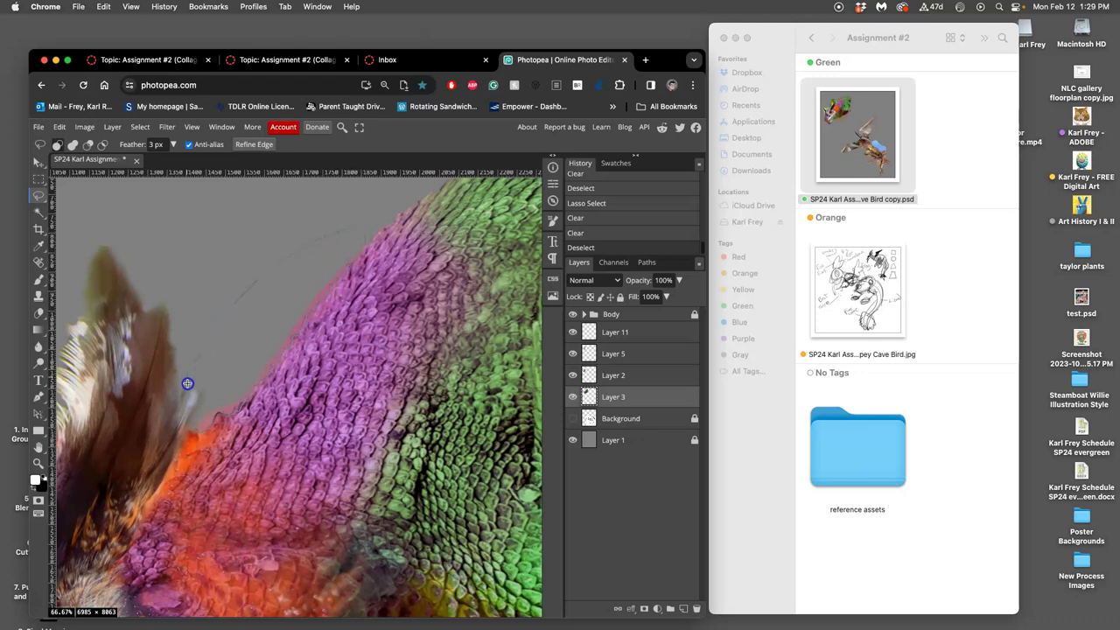
mouse_move(187, 384)
mouse_down()
mouse_move(206, 407)
mouse_move(383, 302)
mouse_up()
key(Delete)
key(Delete)
click(225, 260)
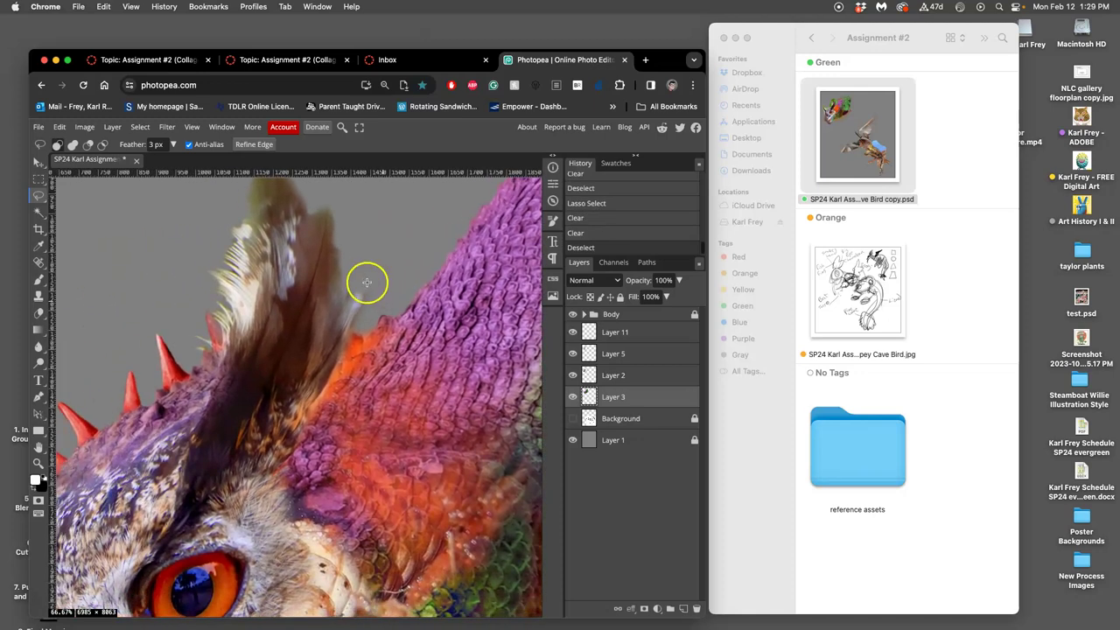
Lasso the pale fringe between the owl's ear and the purple neck, delete that area from Layer 5, and clear the selection.
click(613, 335)
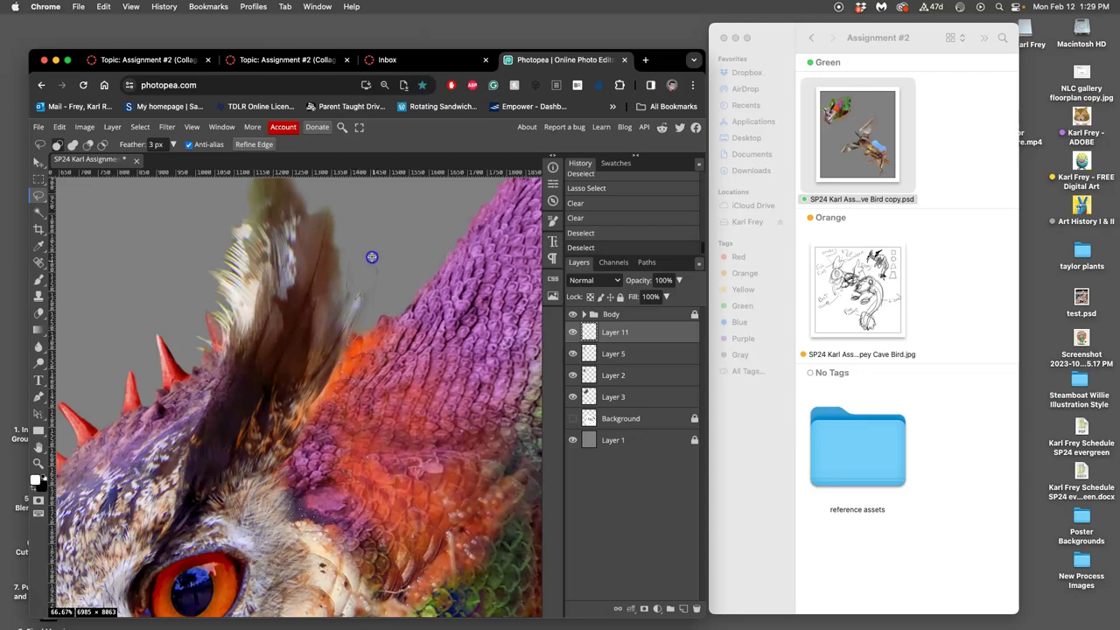
drag(372, 258, 355, 232)
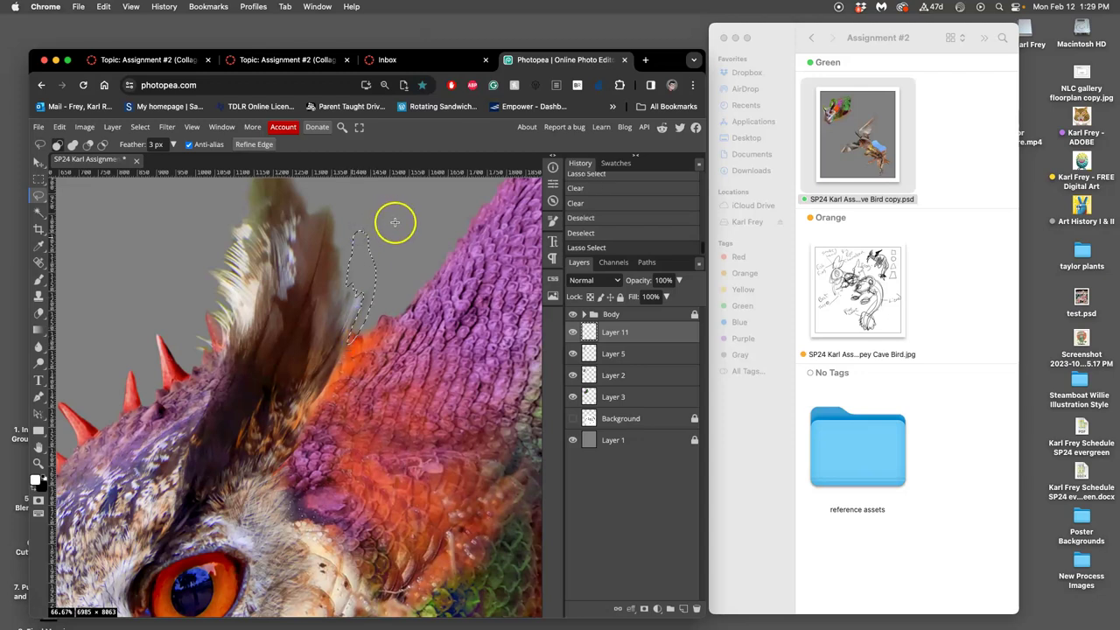
click(396, 235)
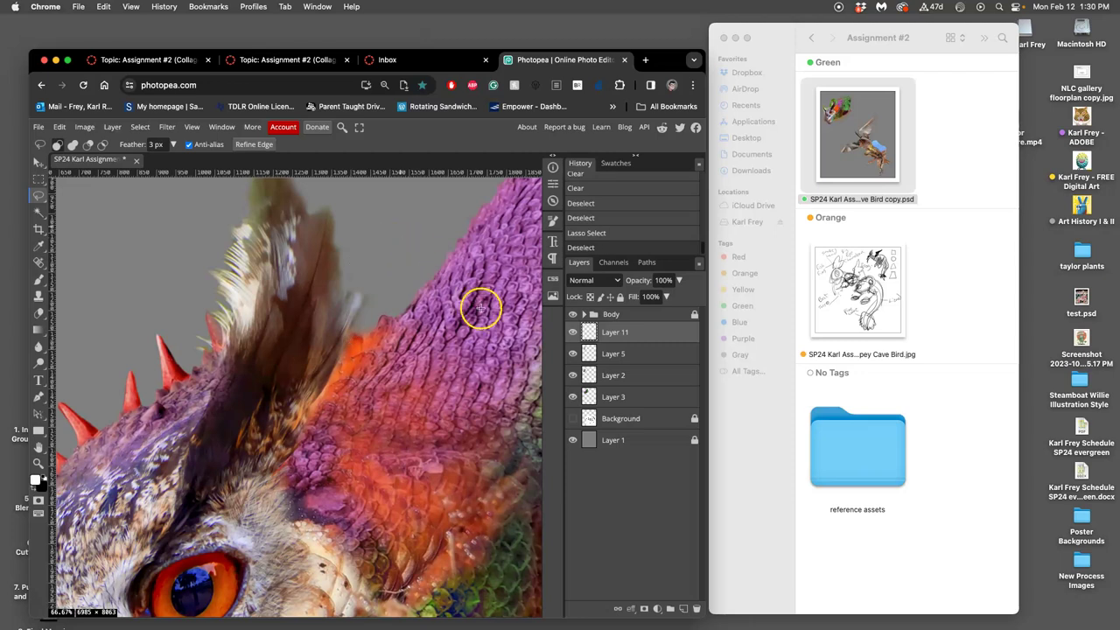
key(ctrl+z)
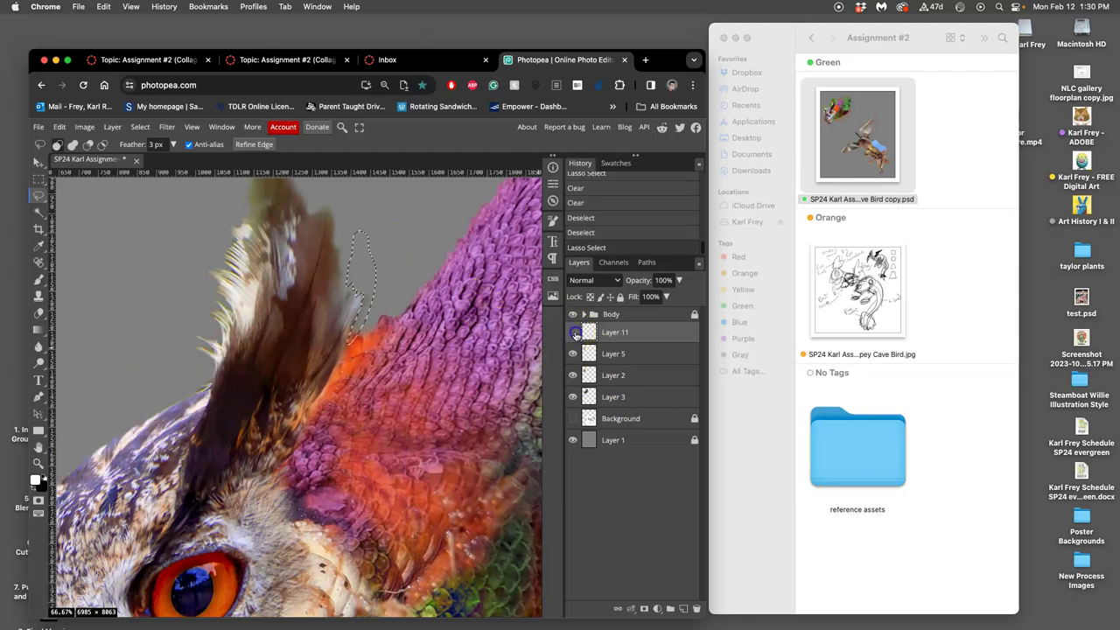
click(606, 354)
key(Delete)
key(Delete)
key(Delete)
key(Delete)
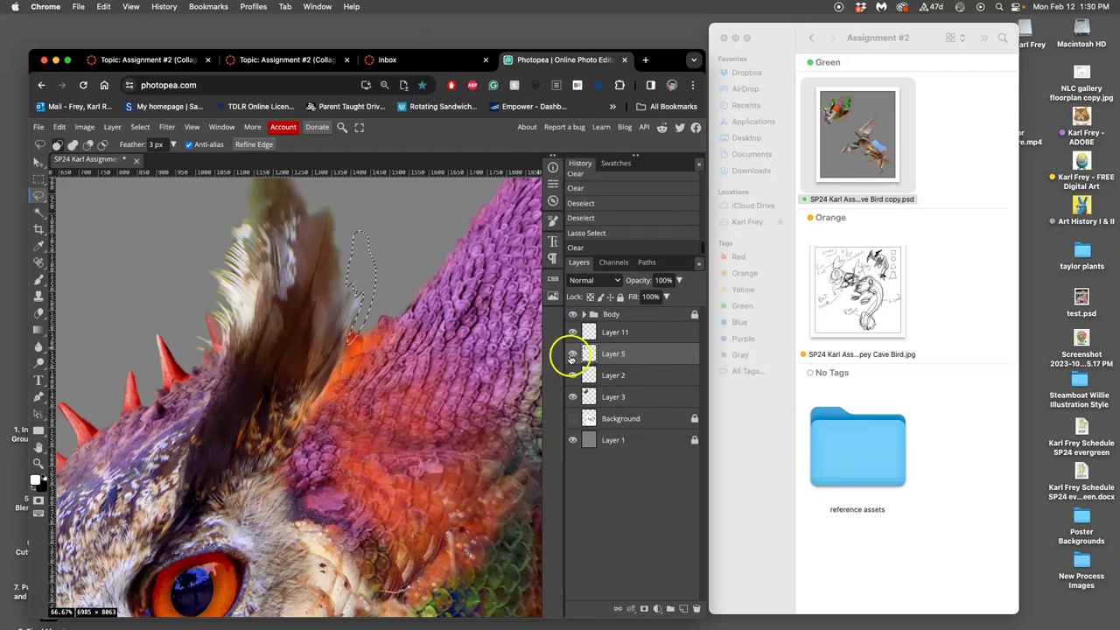
click(465, 405)
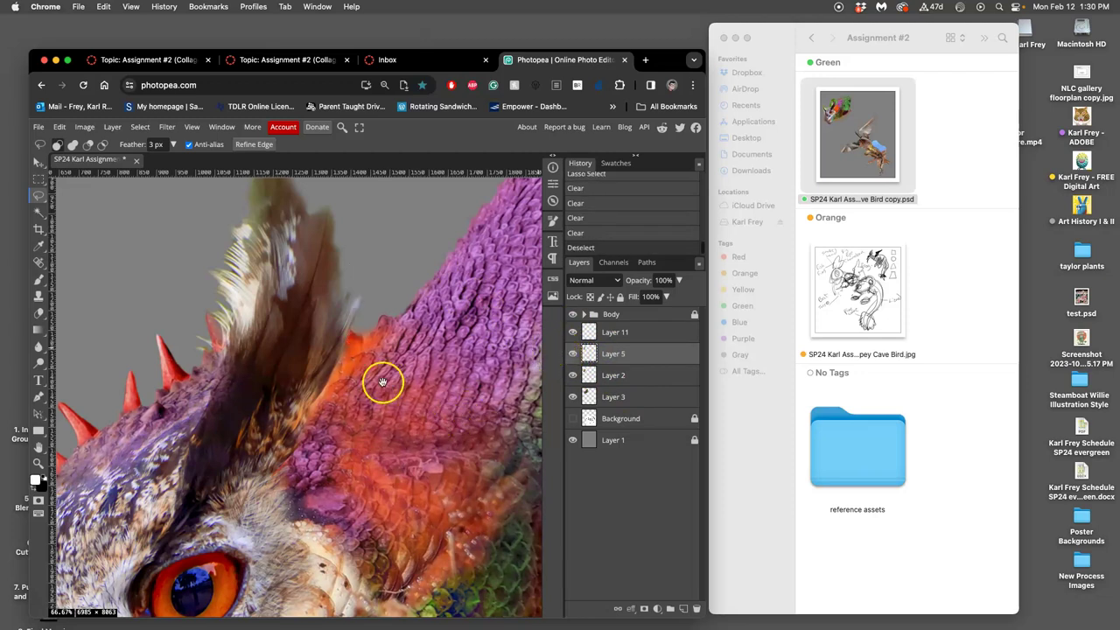
Lasso the stray feather bits beside the rearmost red spine on Layer 5, delete them, and clear the selection.
mouse_move(380, 379)
mouse_down()
mouse_move(428, 437)
mouse_move(423, 384)
mouse_up()
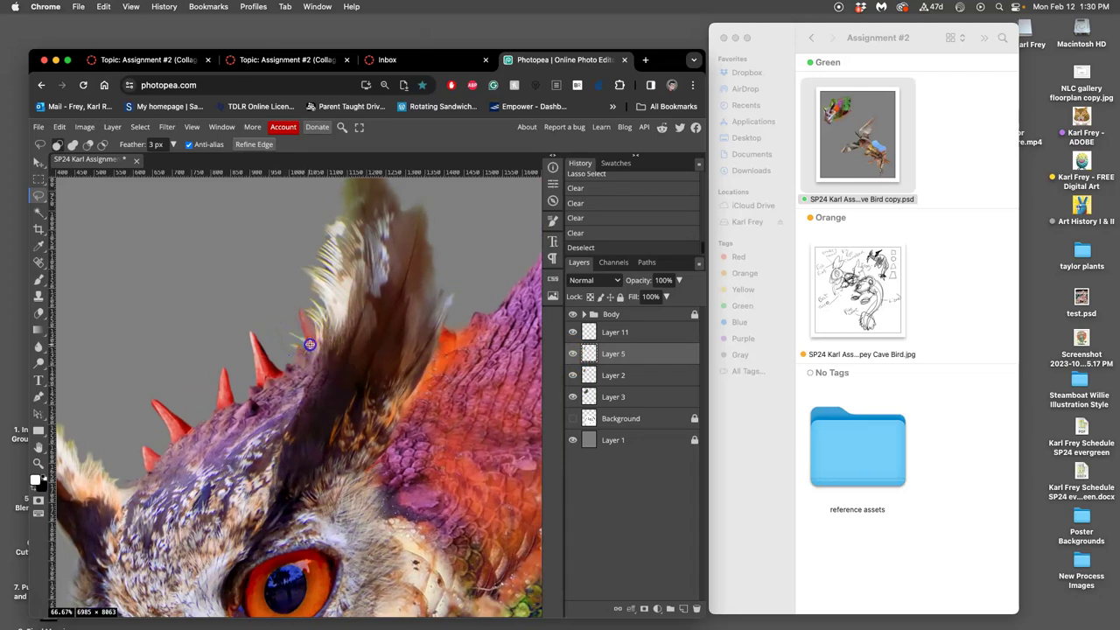
drag(309, 344, 296, 320)
click(291, 292)
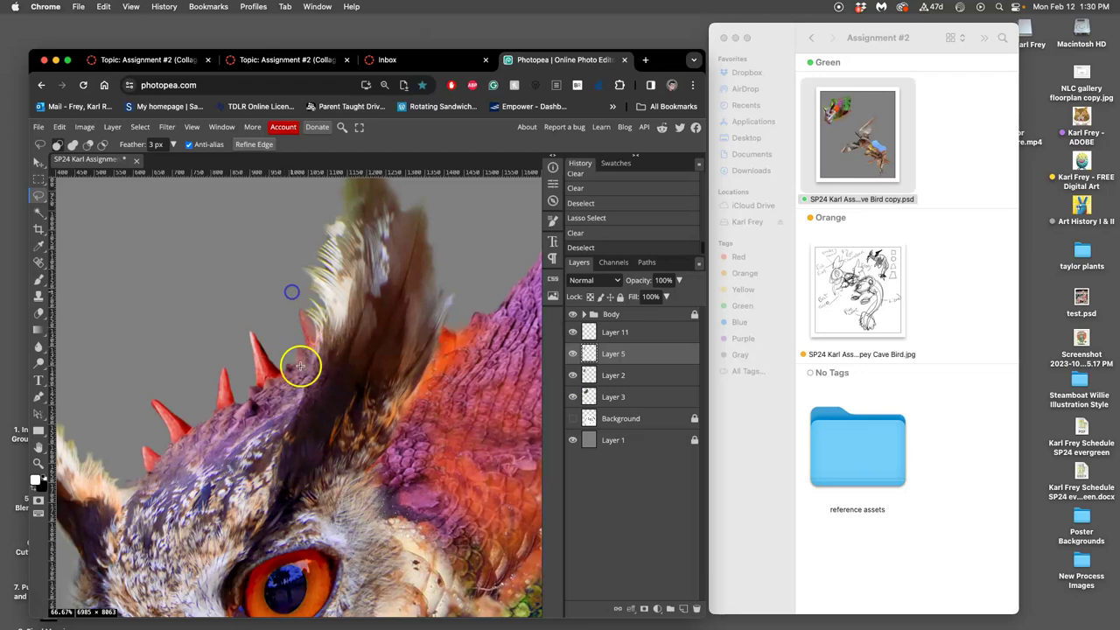
Lasso the rearmost red spine beside the owl's ear on Layer 11 and copy it onto six stacked new layers.
drag(290, 396, 370, 302)
drag(325, 352, 313, 379)
click(609, 331)
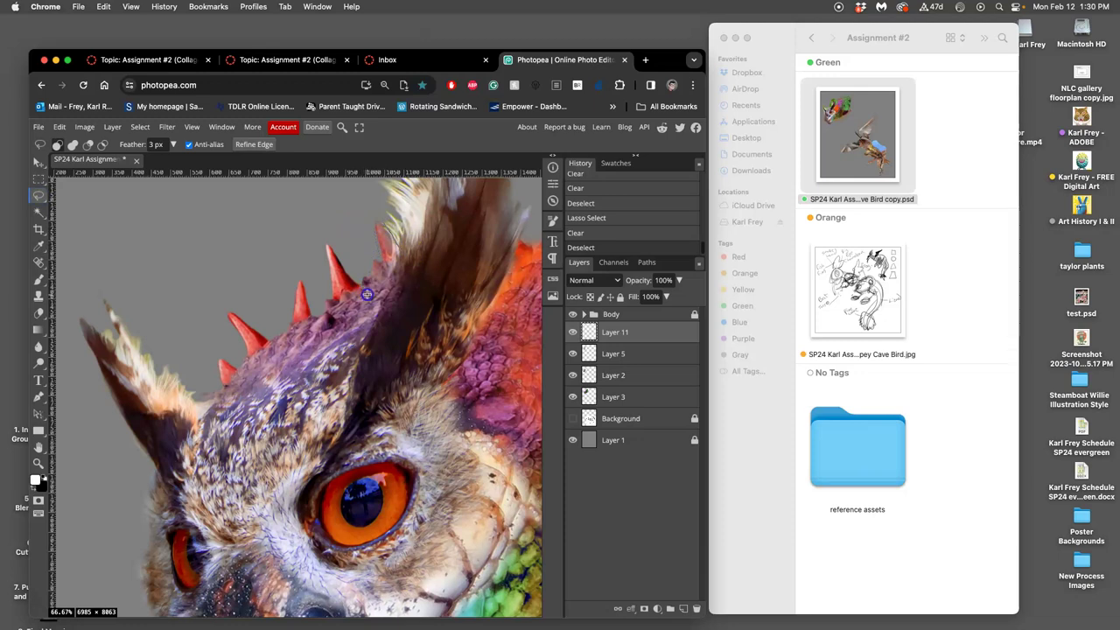
drag(418, 249, 417, 253)
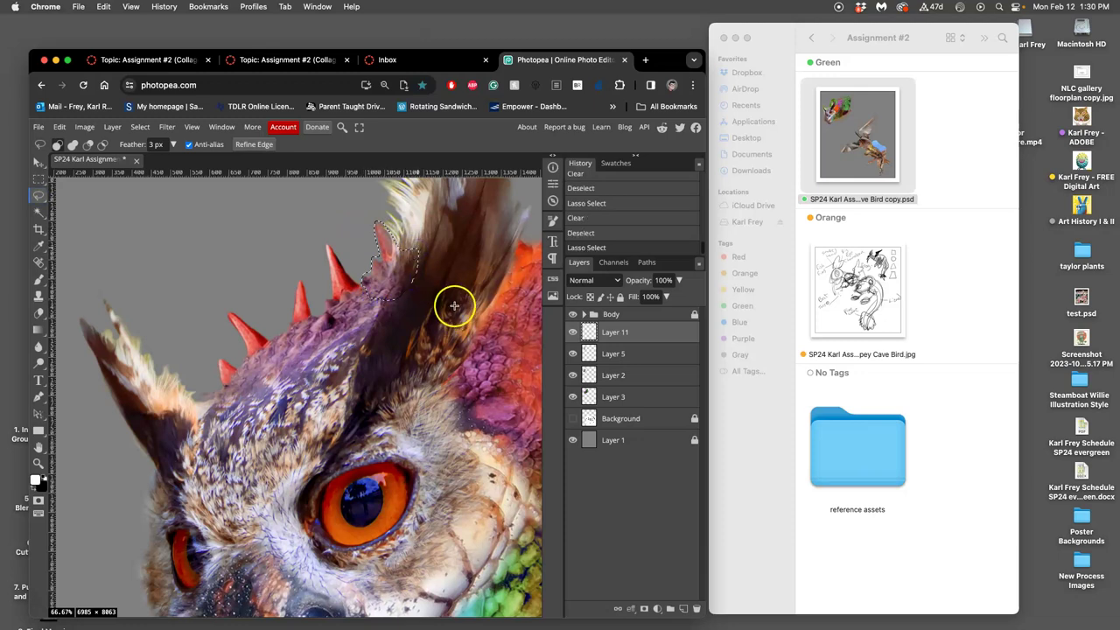
key(super+j)
key(super+j)
key(super+j)
key(super+j)
key(super+j)
key(super+j)
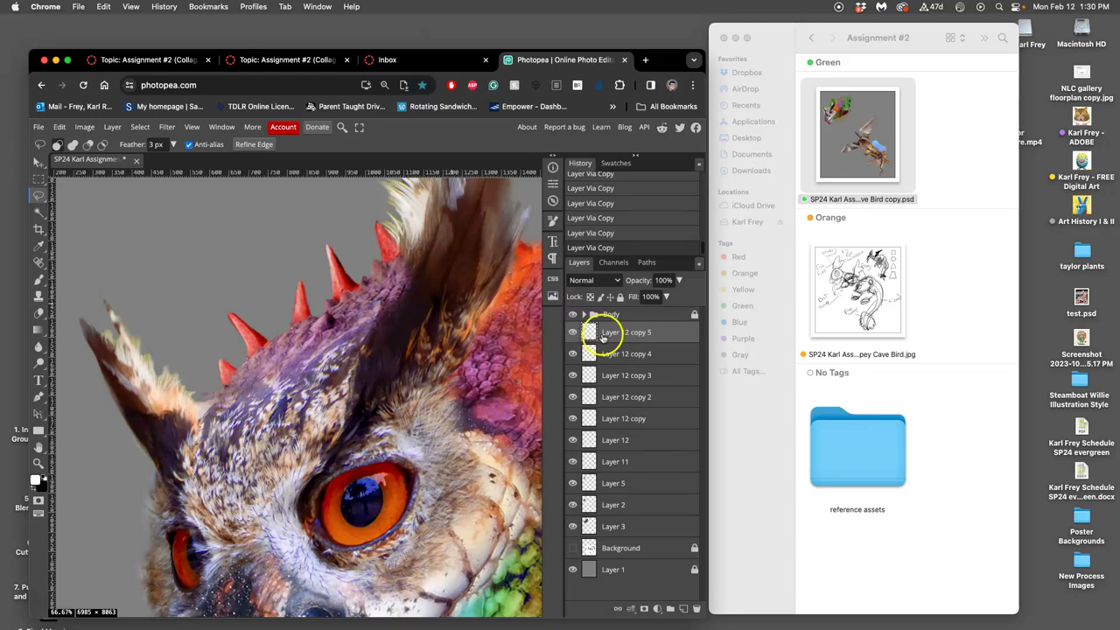
Merge the five Layer 12 copies into one layer and place it directly below Layer 5.
shift+click(625, 420)
key(super+e)
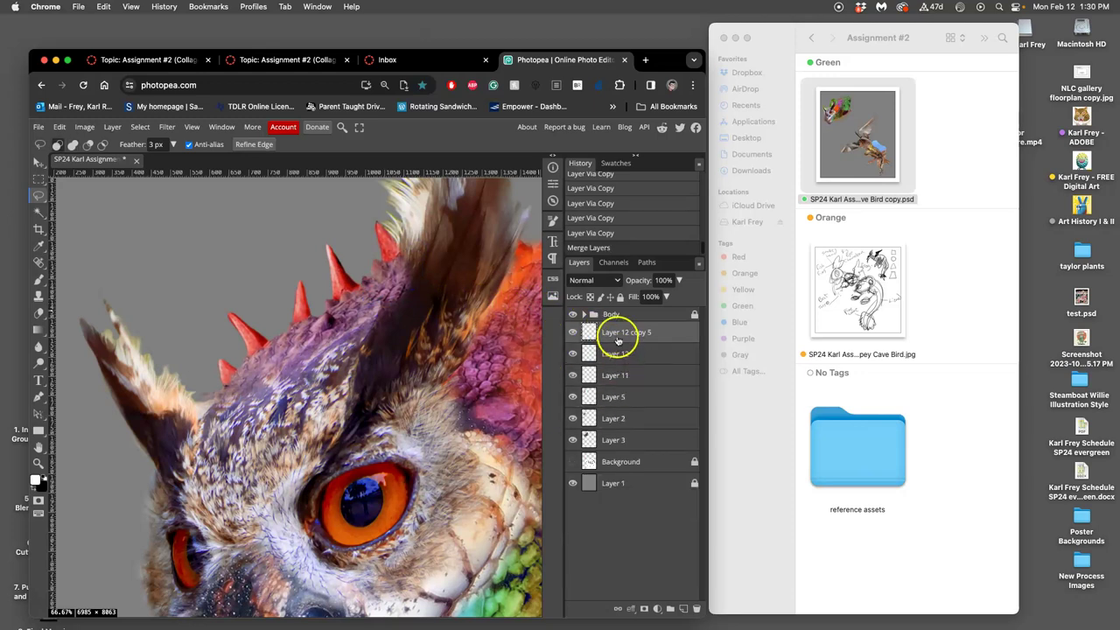
drag(612, 334, 611, 404)
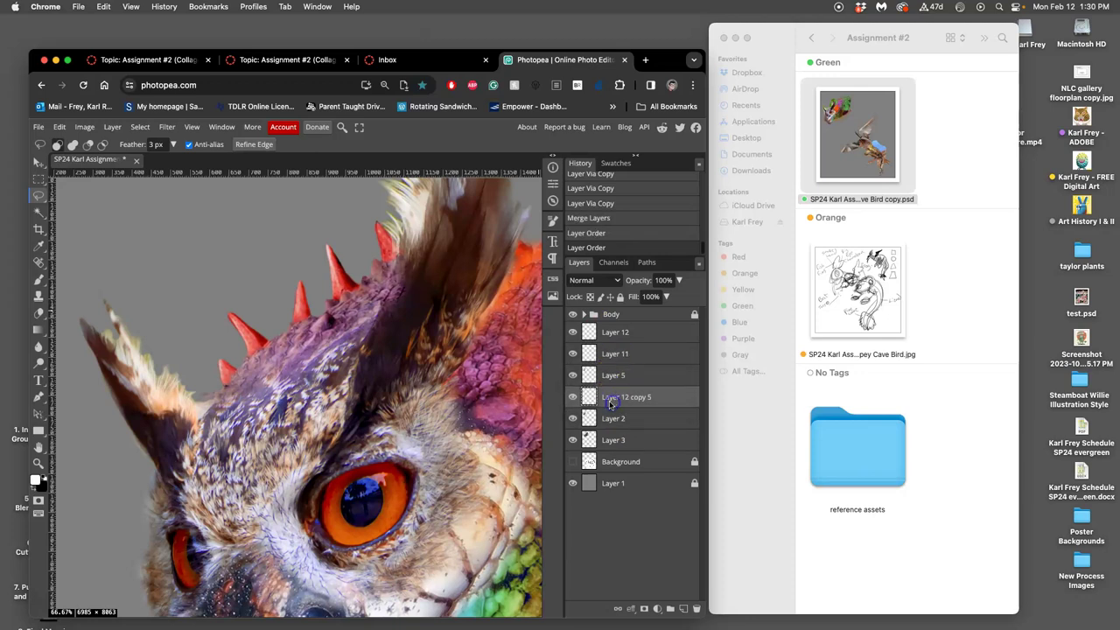
Hide Layer 12, toggle Layer 11 to check the spine behind the ear, and make Layer 11 active.
click(573, 333)
click(573, 354)
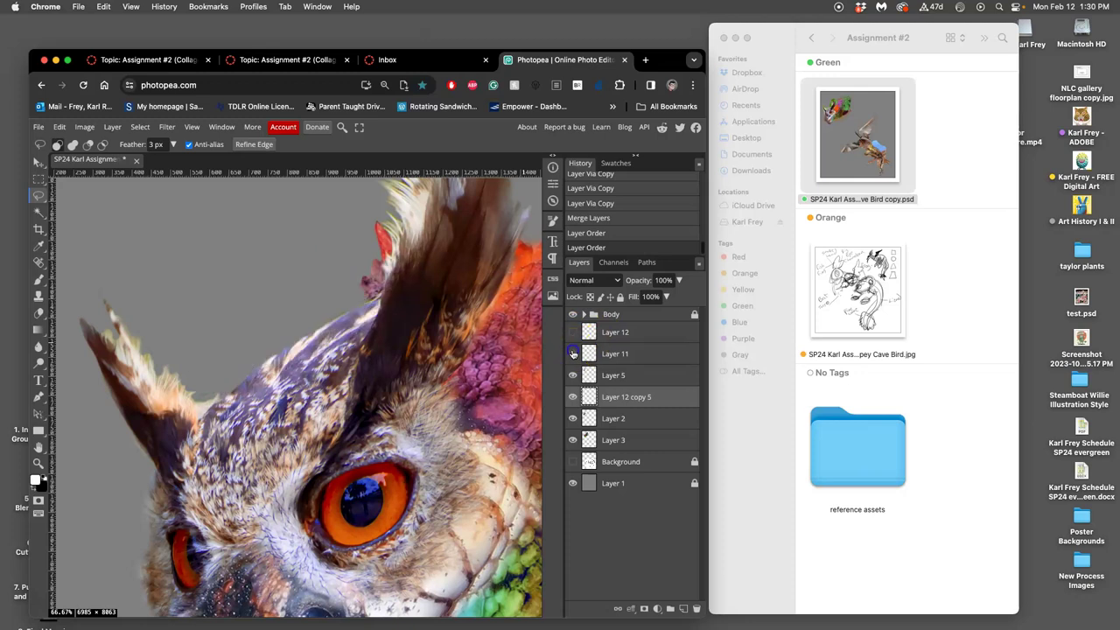
click(573, 354)
click(609, 357)
click(573, 352)
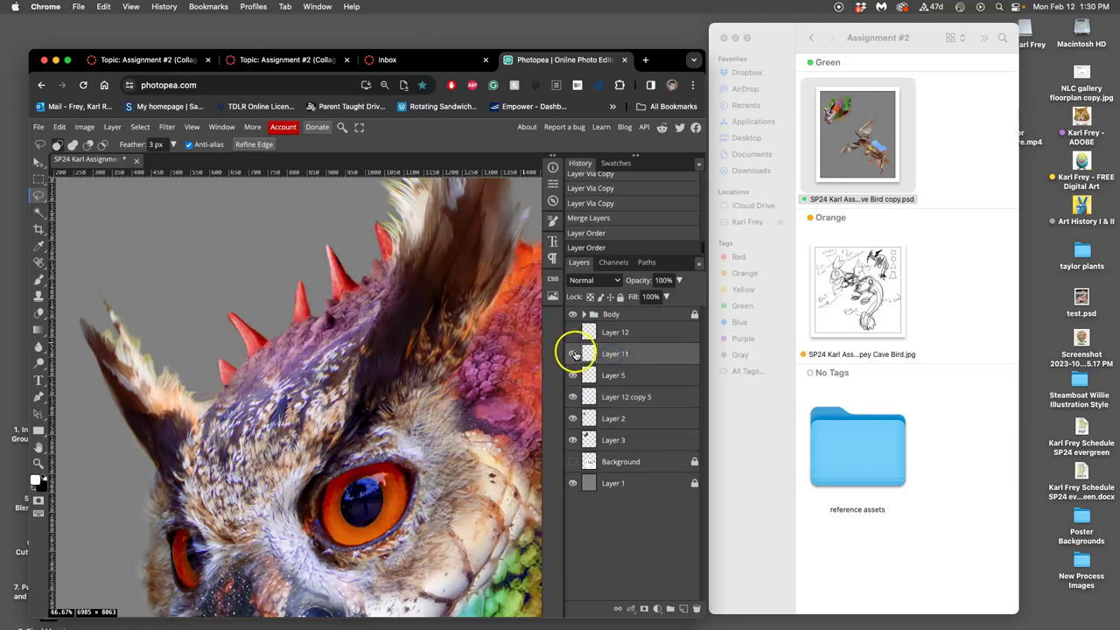
Lasso the leftover spine-layer pieces covering the base of the owl's ear on Layer 11, delete them, and clear the selection.
click(573, 353)
click(615, 354)
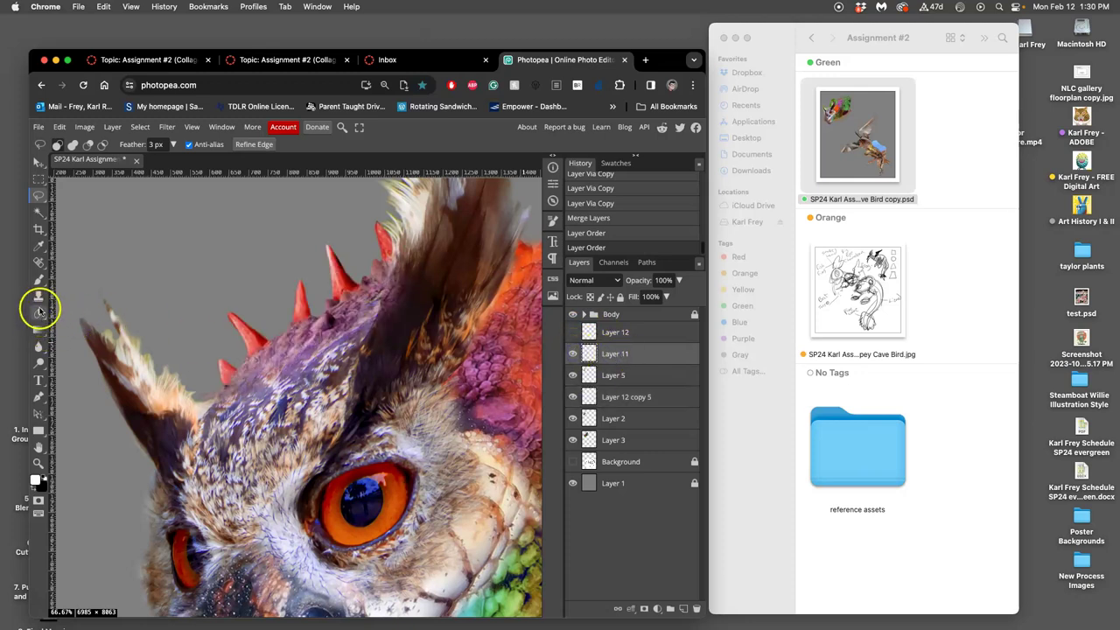
click(38, 312)
click(37, 194)
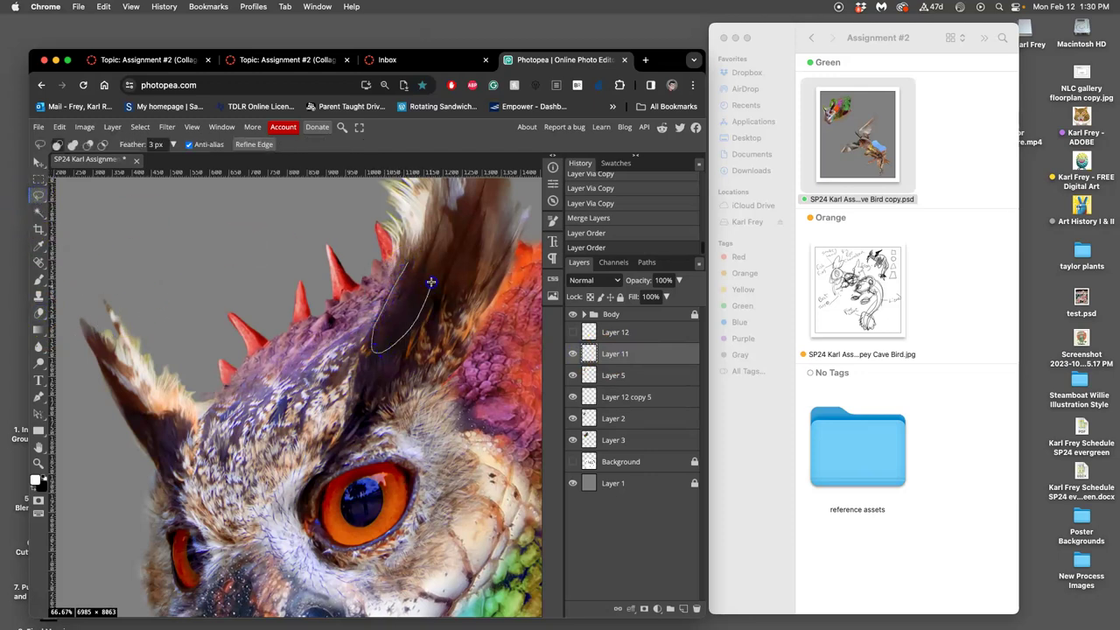
drag(431, 282, 428, 277)
key(BackSpace)
key(BackSpace)
key(BackSpace)
click(433, 260)
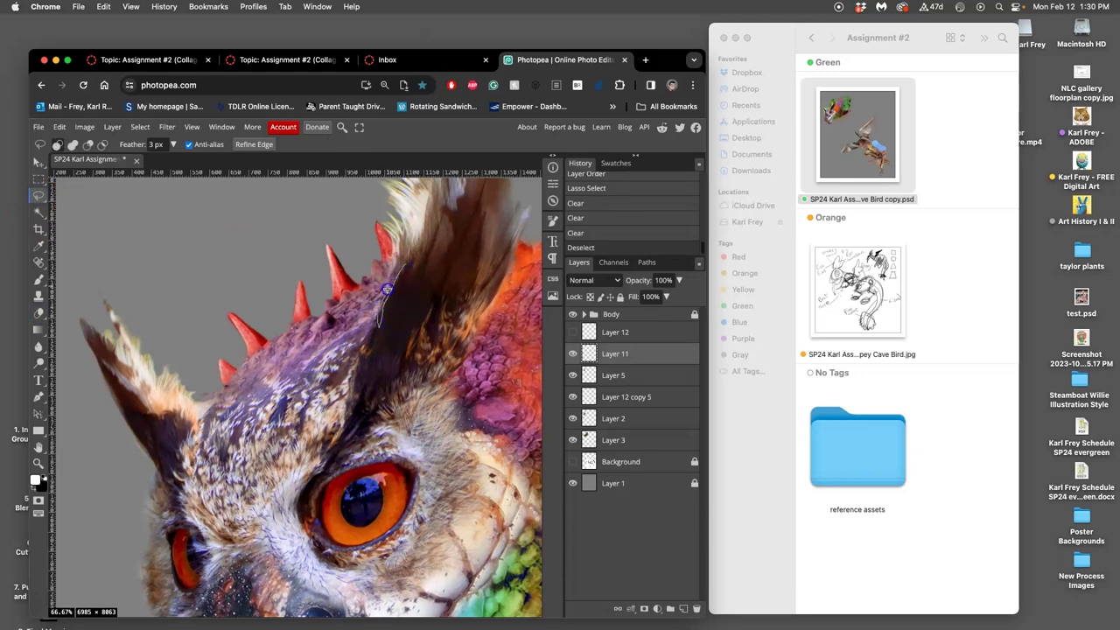
drag(386, 288, 418, 259)
key(BackSpace)
click(425, 270)
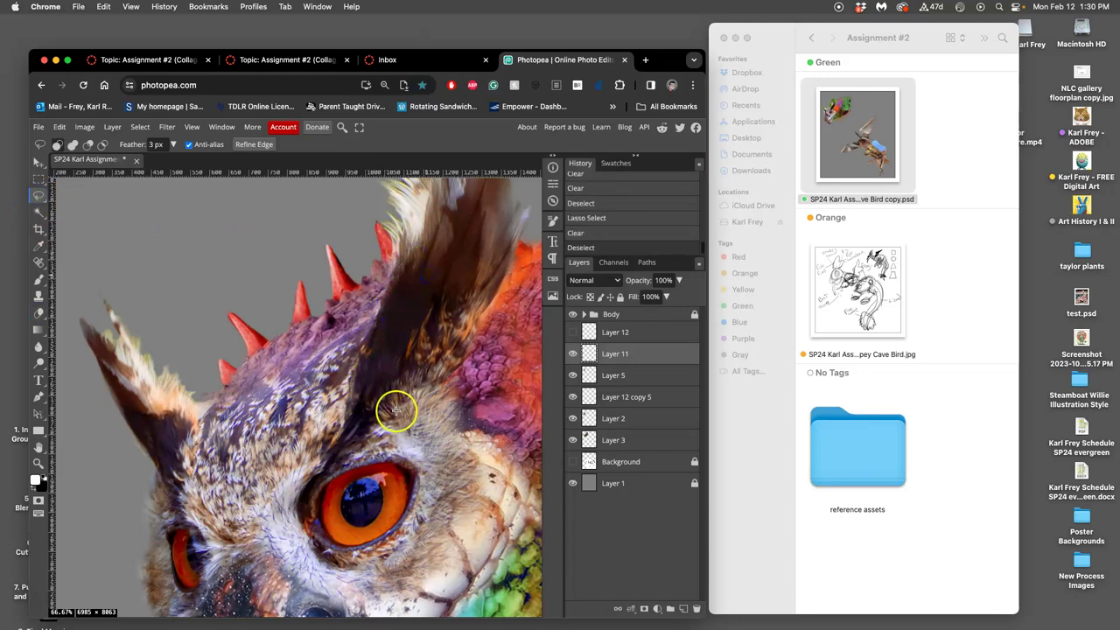
Erase the straight rear edge of the green neck and the leftover claw on Layer 3 with a larger soft eraser at 100% opacity.
key(super+minus)
key(super+minus)
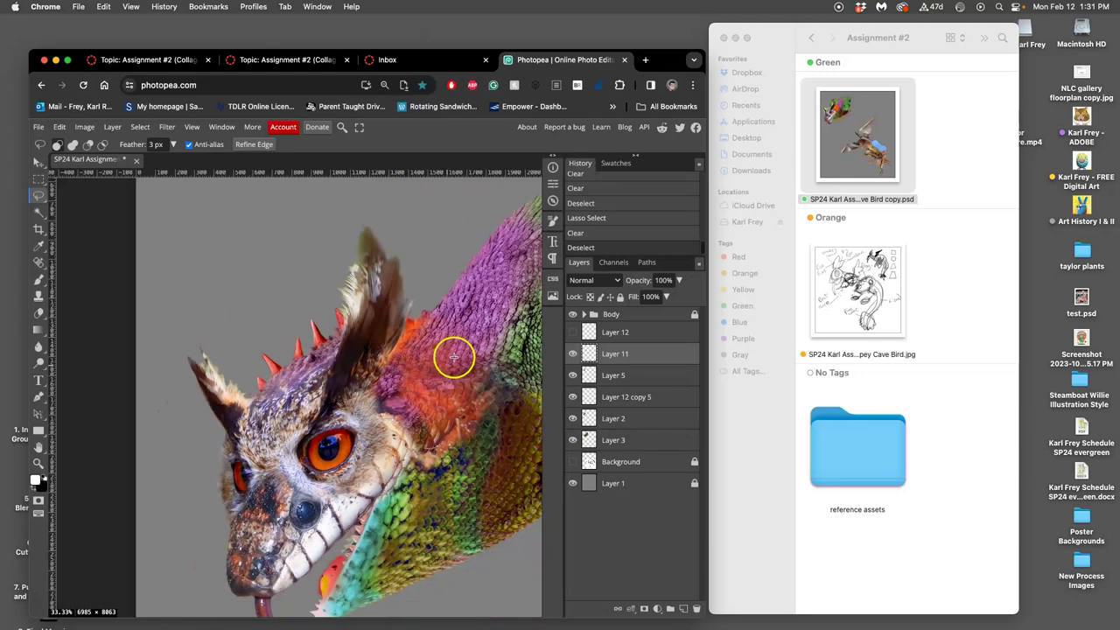
drag(460, 360, 363, 311)
key(super+minus)
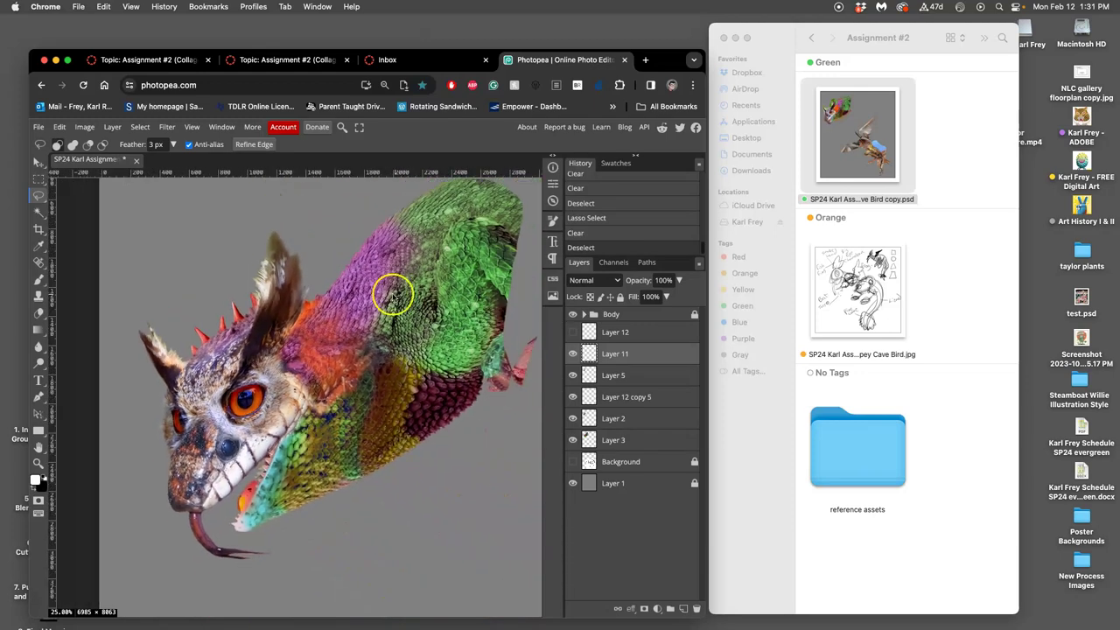
key(super+minus)
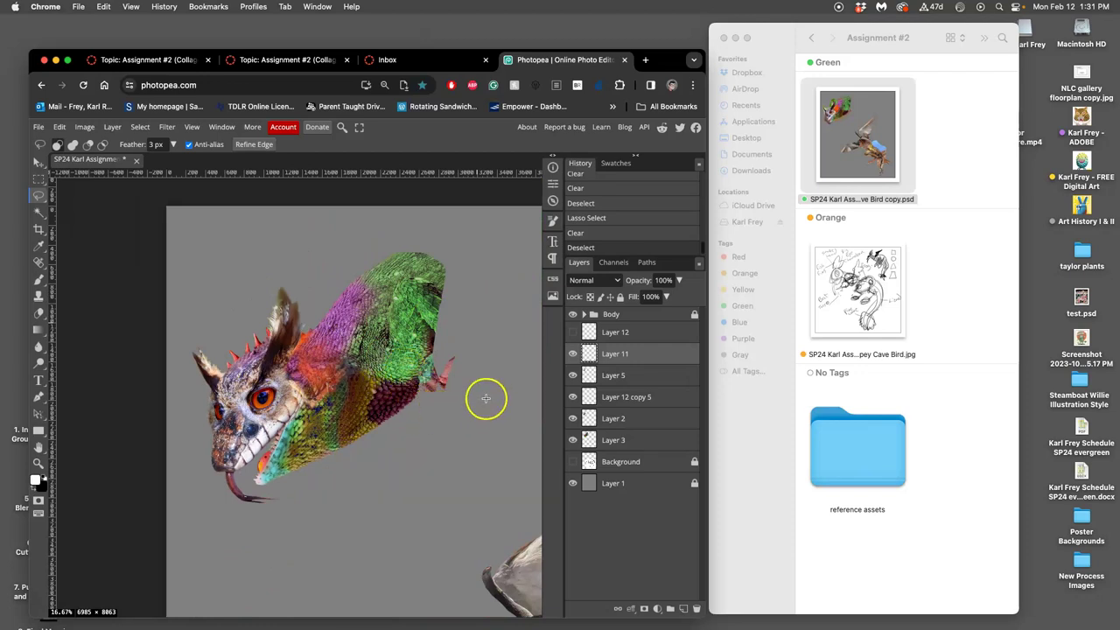
key(super+minus)
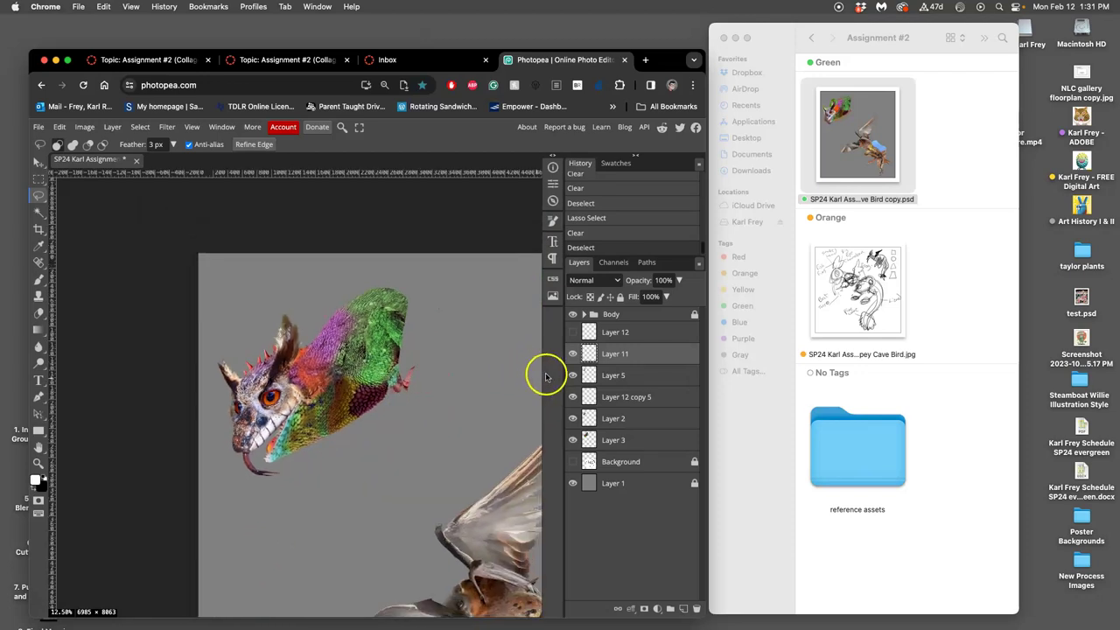
click(600, 438)
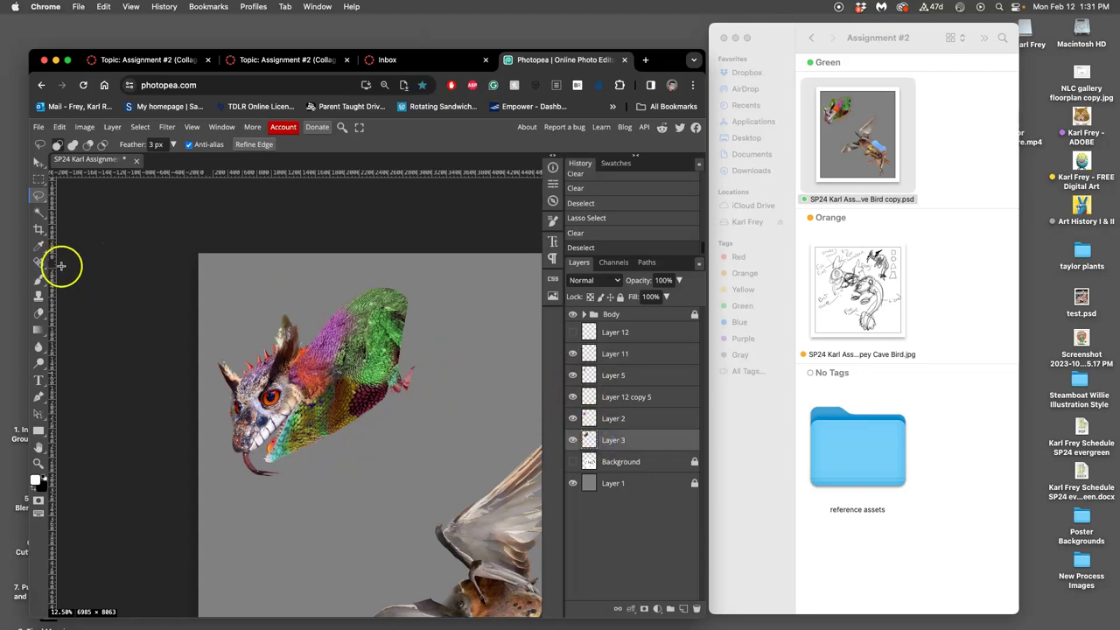
click(39, 313)
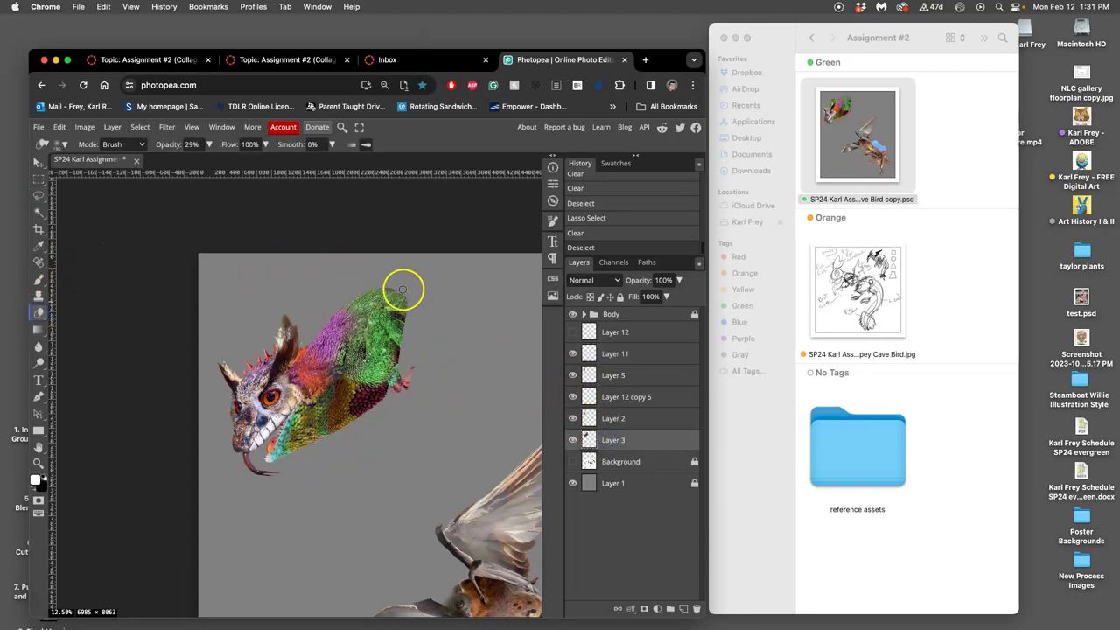
click(208, 144)
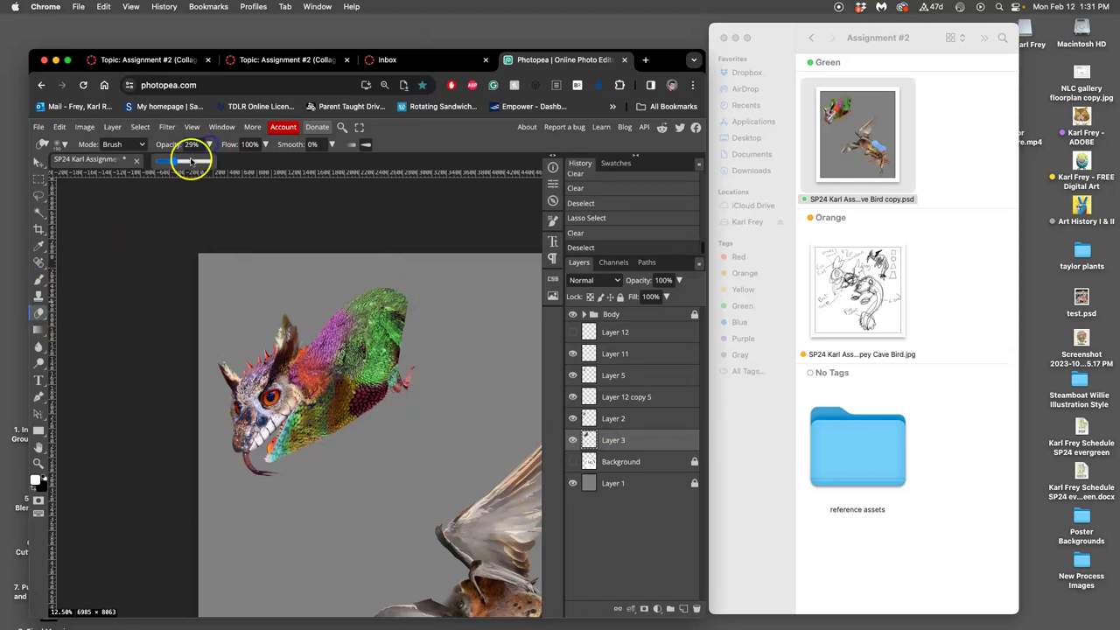
drag(195, 163, 221, 161)
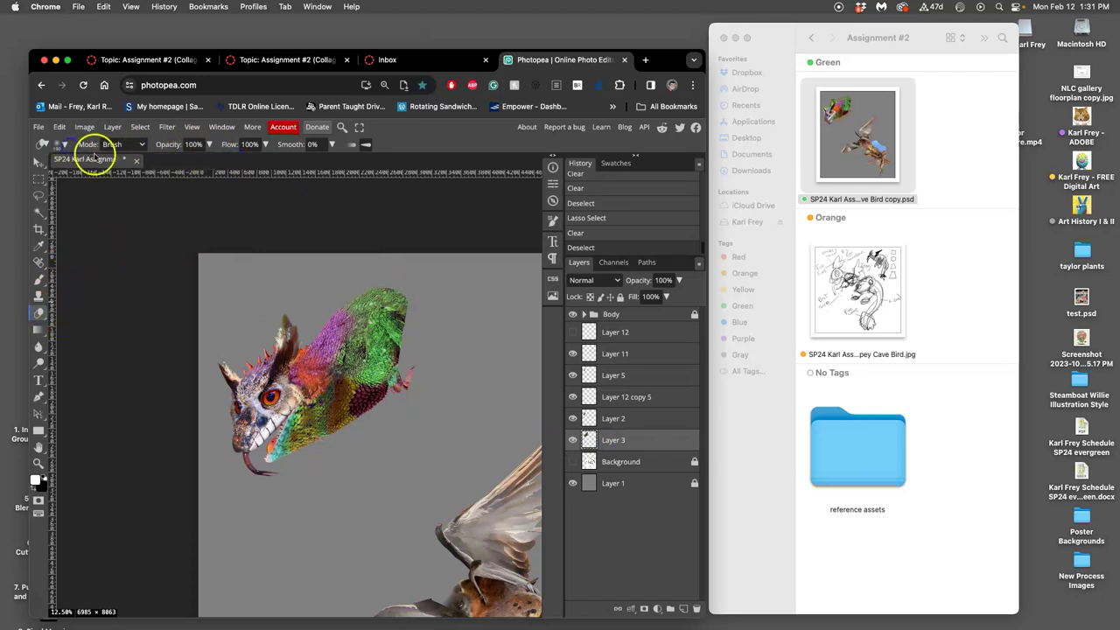
click(64, 144)
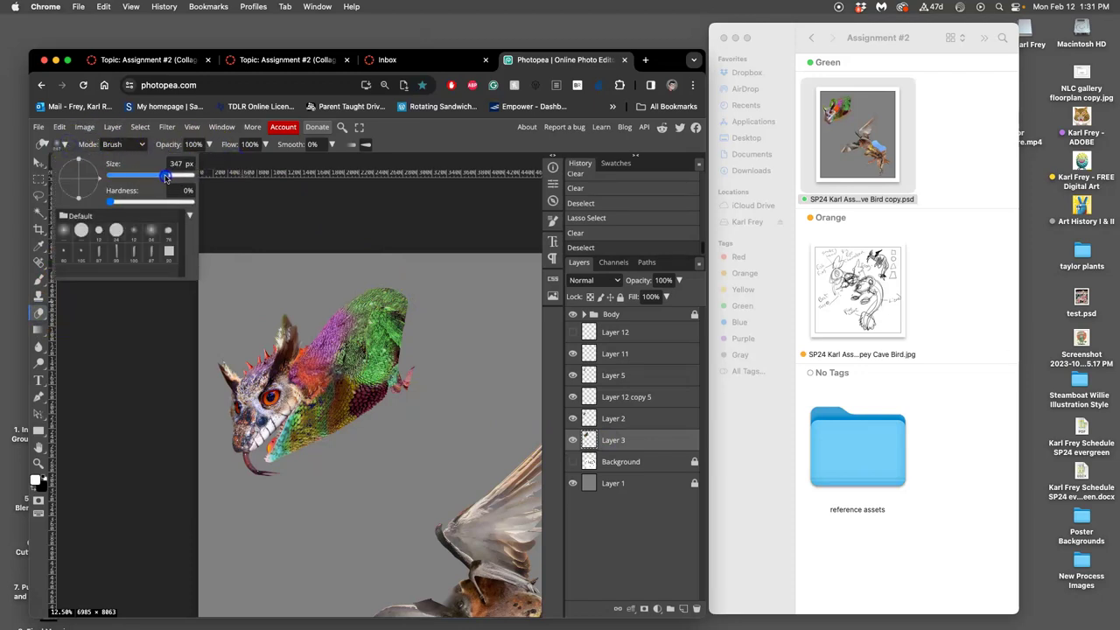
click(394, 289)
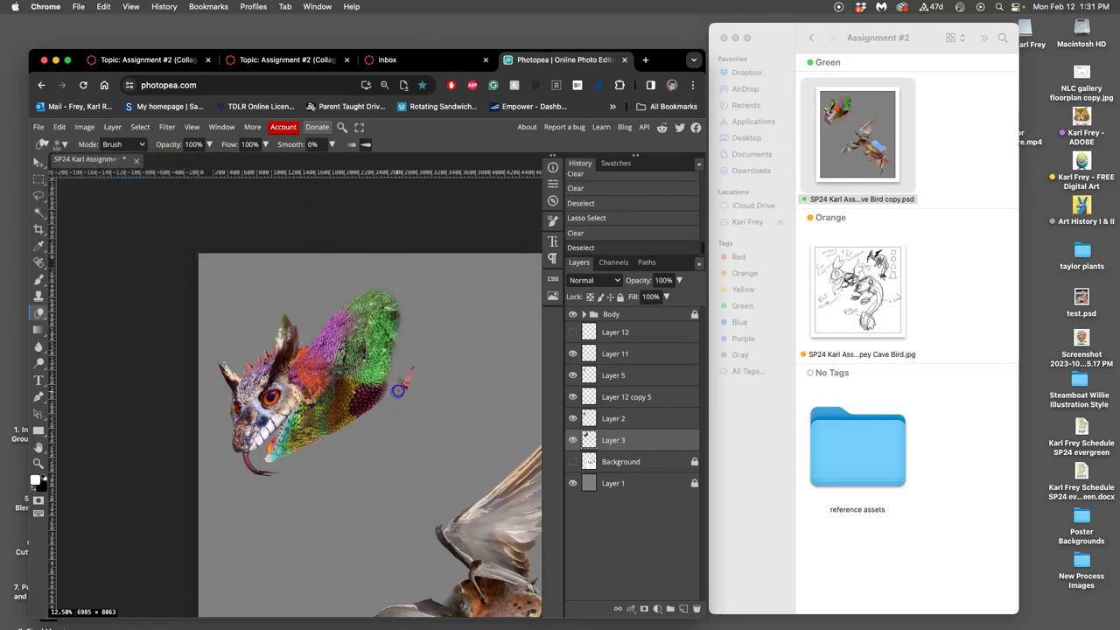
click(420, 350)
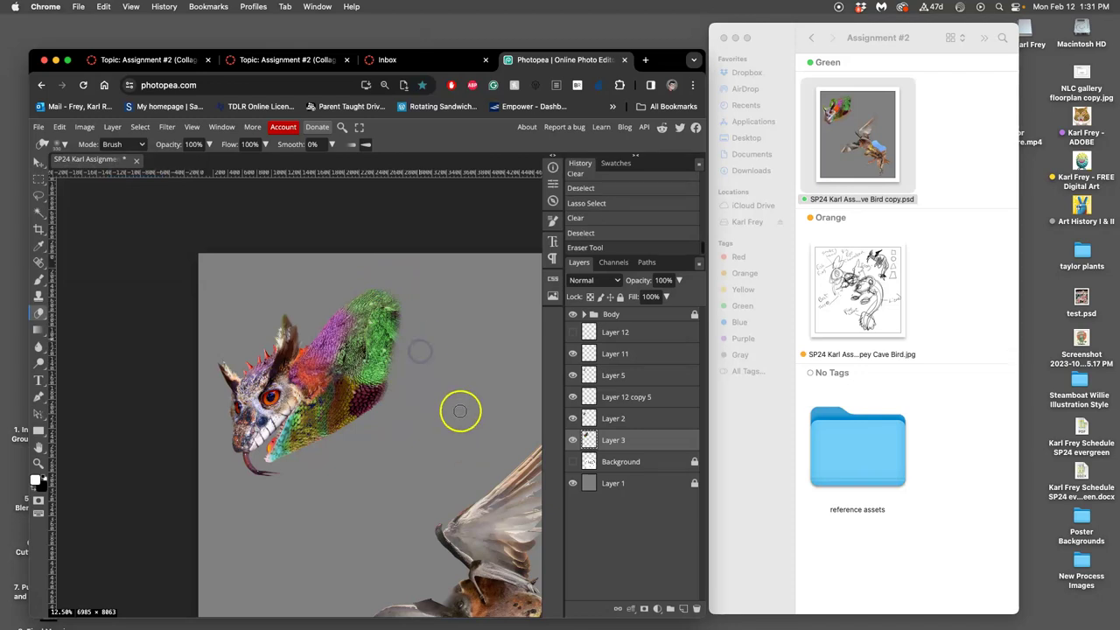
Check the hidden Layer 12 by toggling its visibility, and delete it.
key(super+minus)
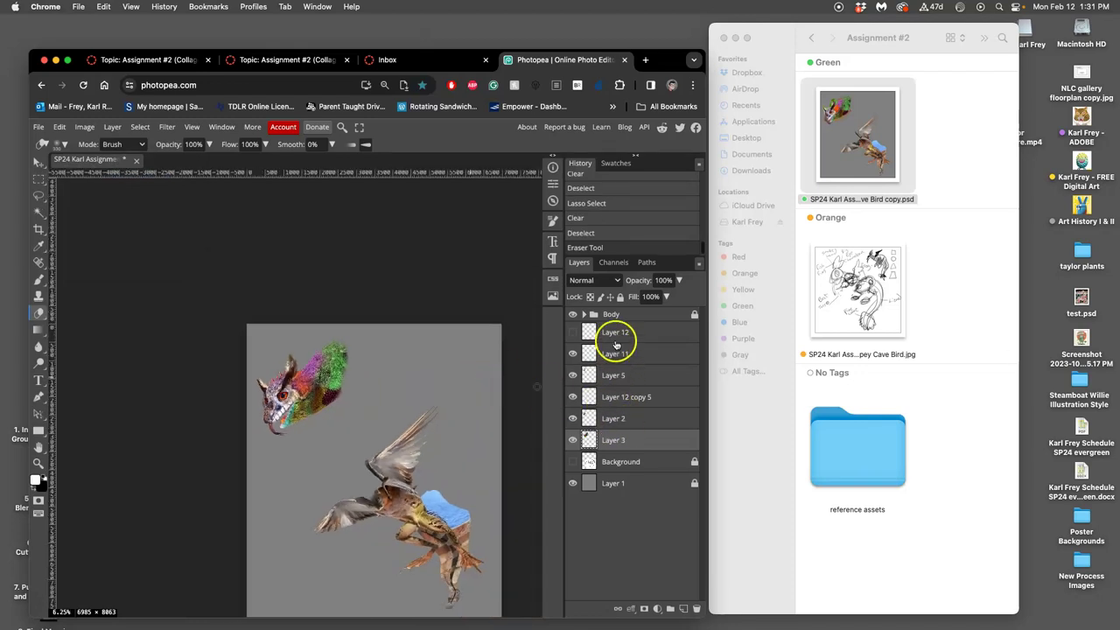
click(573, 333)
click(573, 333)
click(608, 331)
key(Delete)
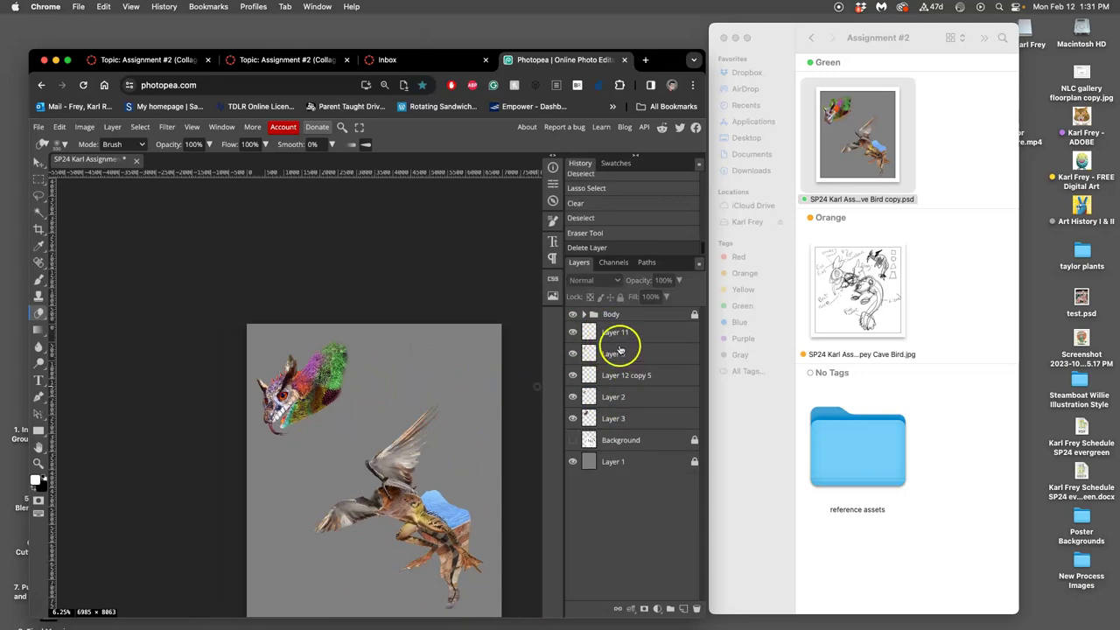
Group Layers 11, 5, 12 copy 5, 2 and 3 as "Head" and toggle the group's visibility to check its contents.
shift+click(617, 422)
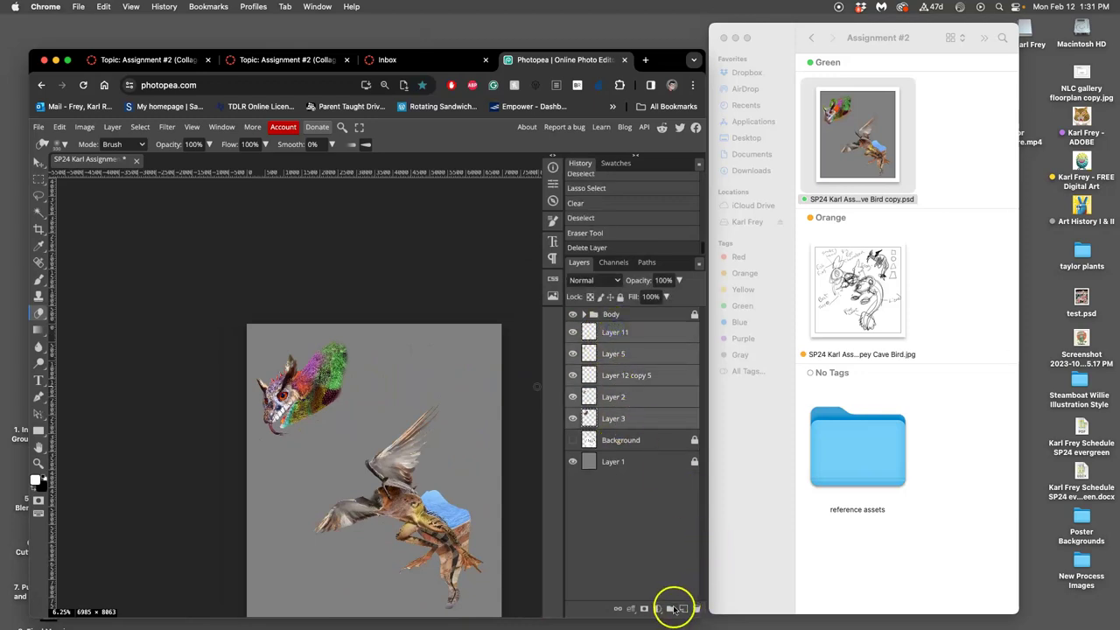
click(670, 608)
double_click(610, 329)
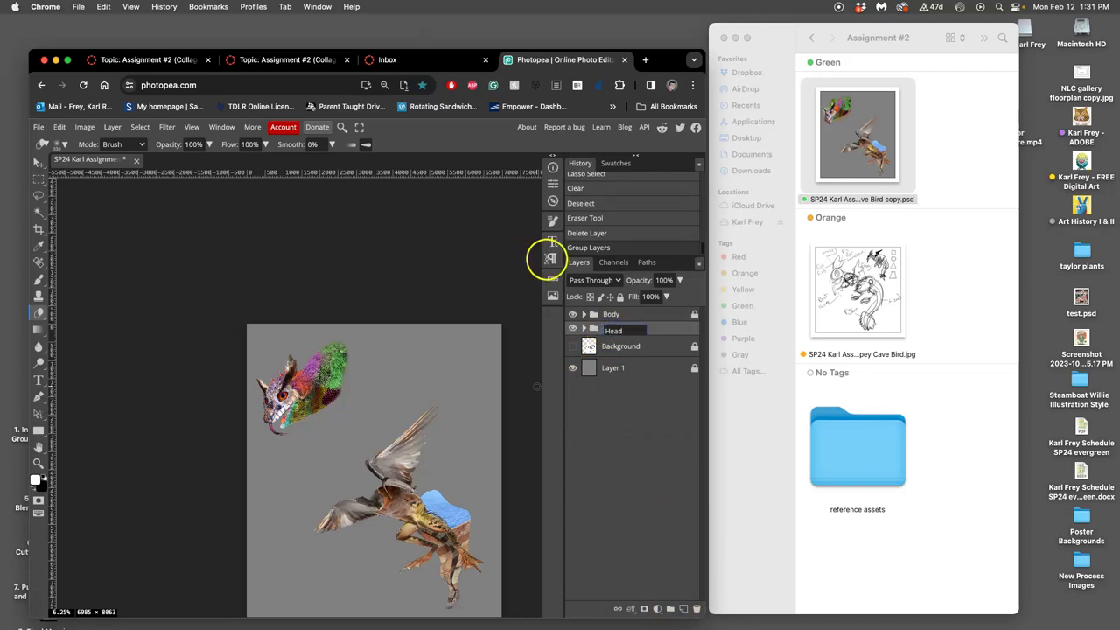
click(670, 328)
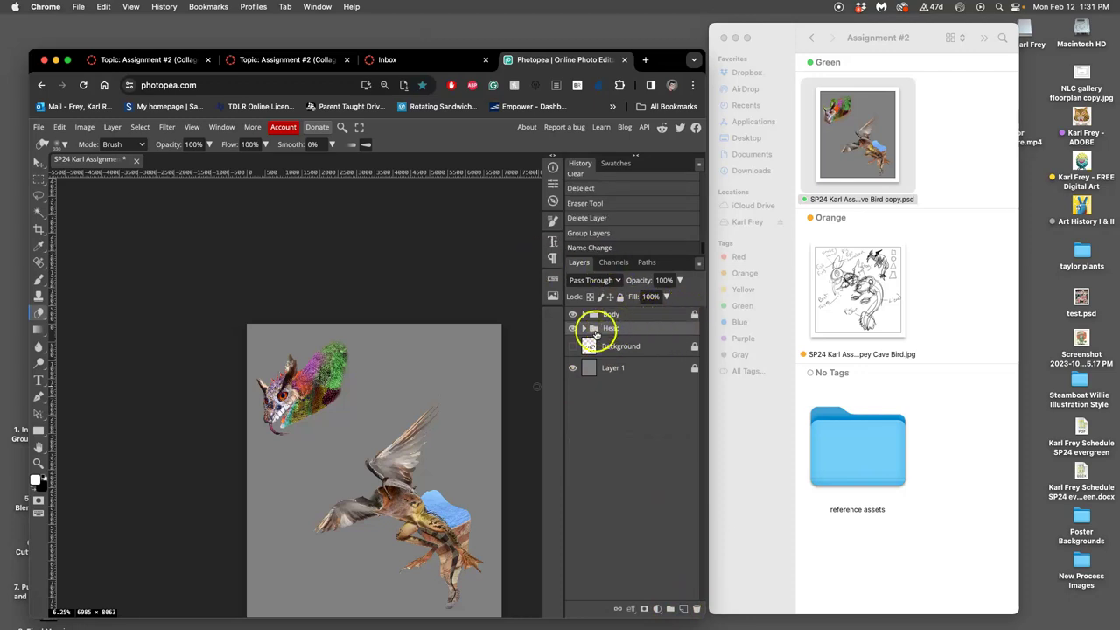
click(574, 328)
click(574, 327)
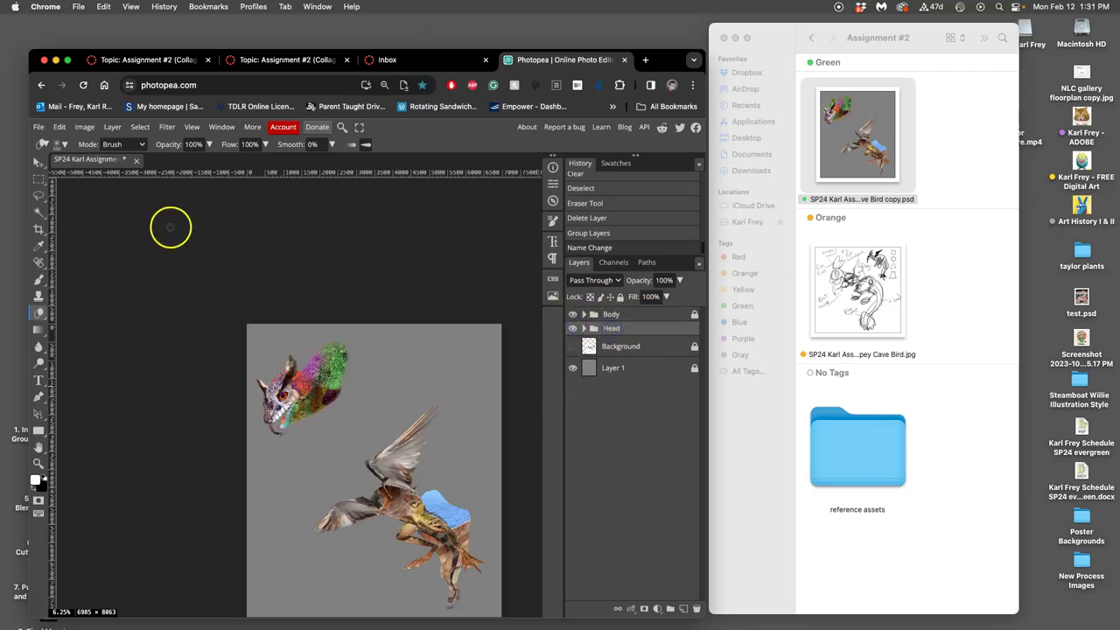
Save the document and give the saved PSD copy a green tag in Finder's Assignment #2 folder.
key(super+s)
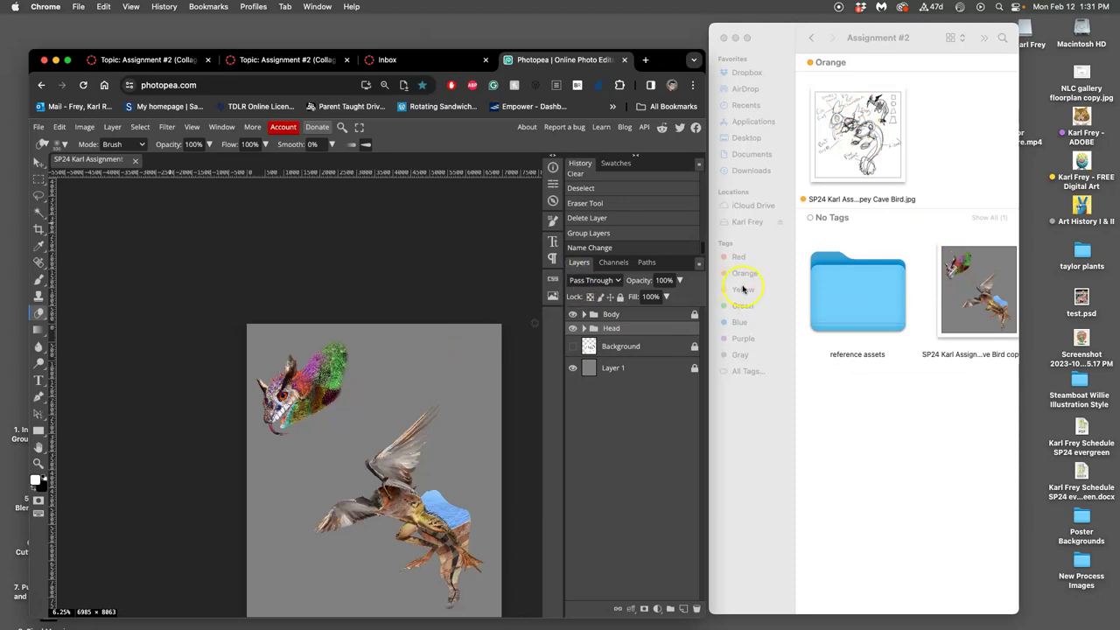
click(952, 284)
right_click(956, 320)
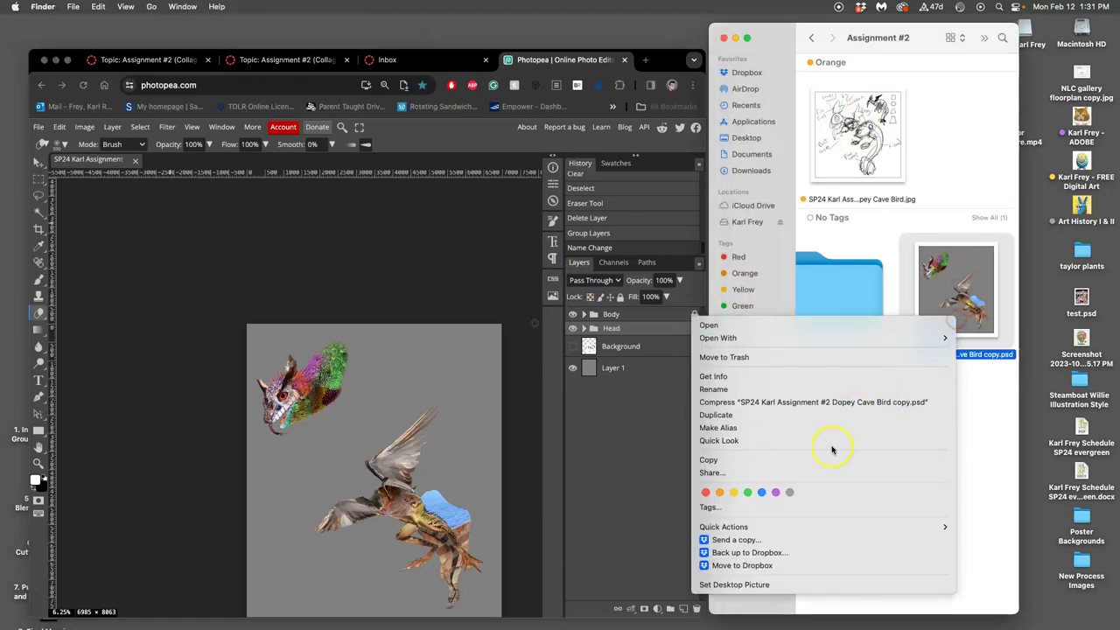
click(747, 491)
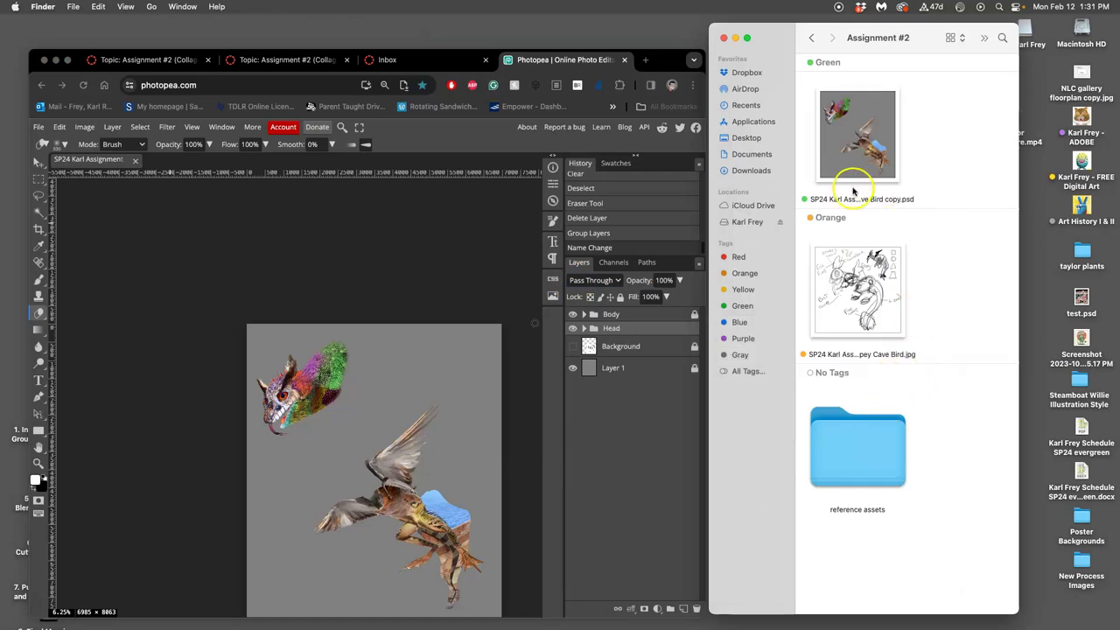
Return to Photopea, rotate and move the Head group onto the front of the winged body, and place it above the Body group.
click(450, 463)
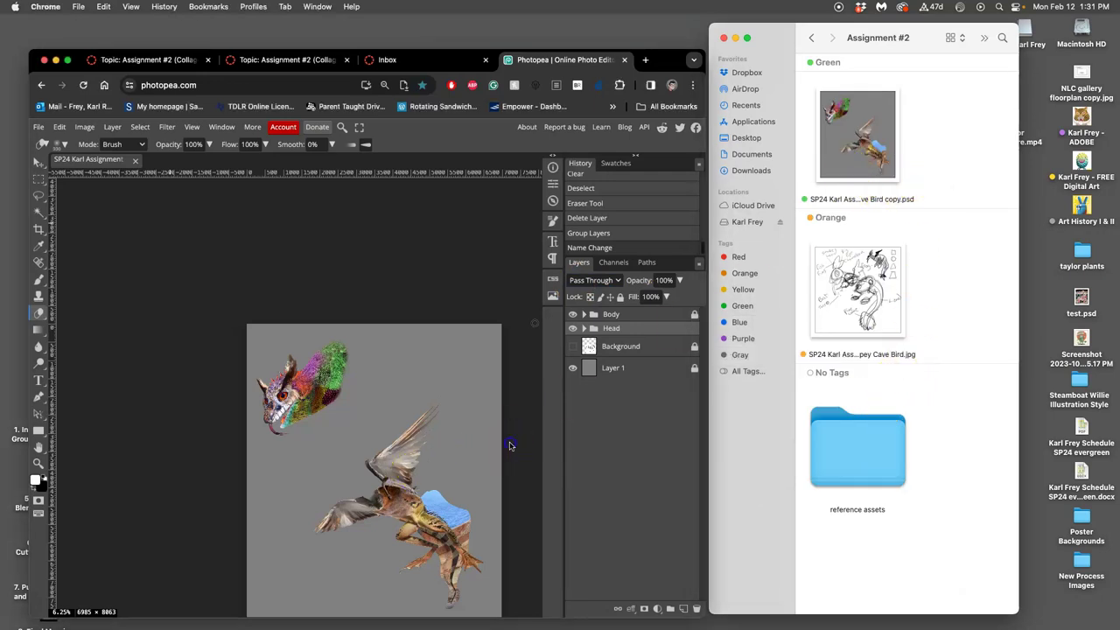
click(438, 437)
key(super+equal)
key(super+equal)
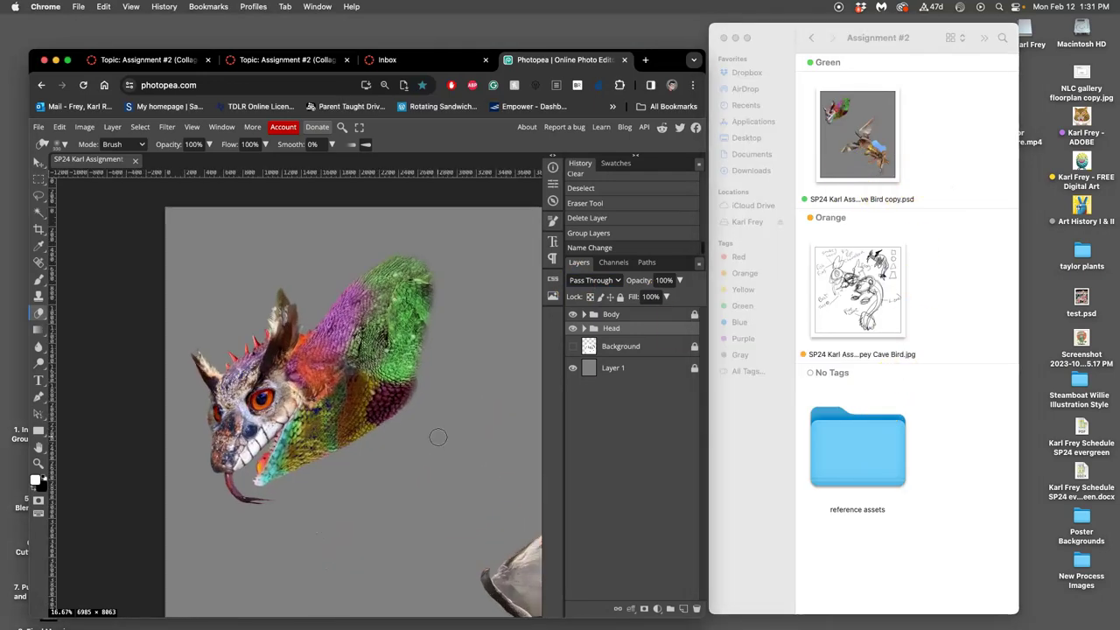
drag(386, 324, 239, 168)
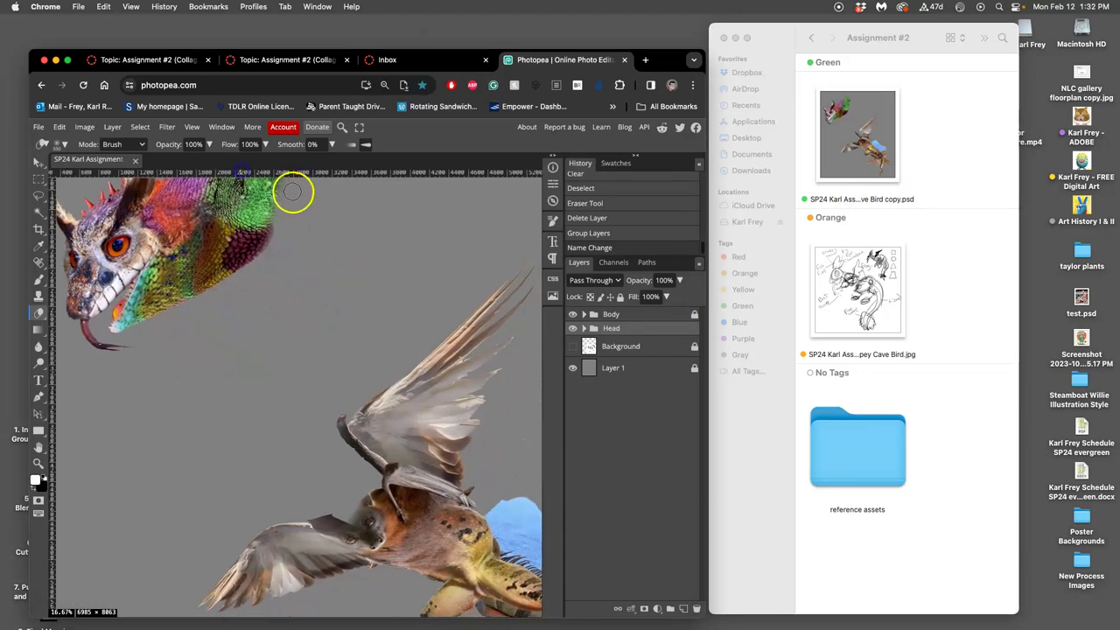
key(super+minus)
key(super+minus)
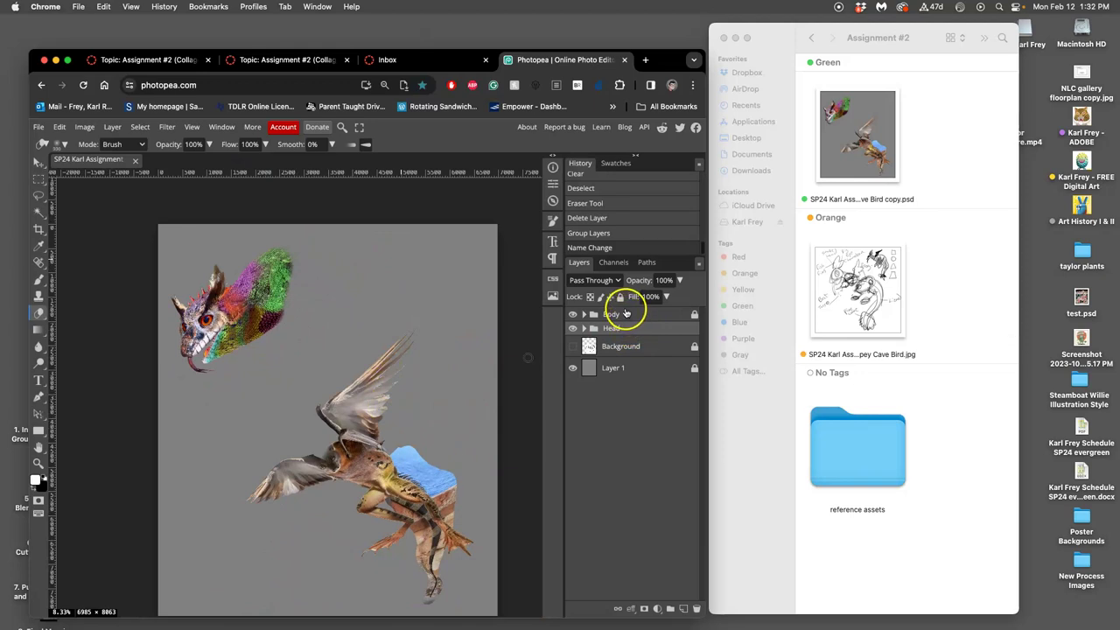
key(super+alt+t)
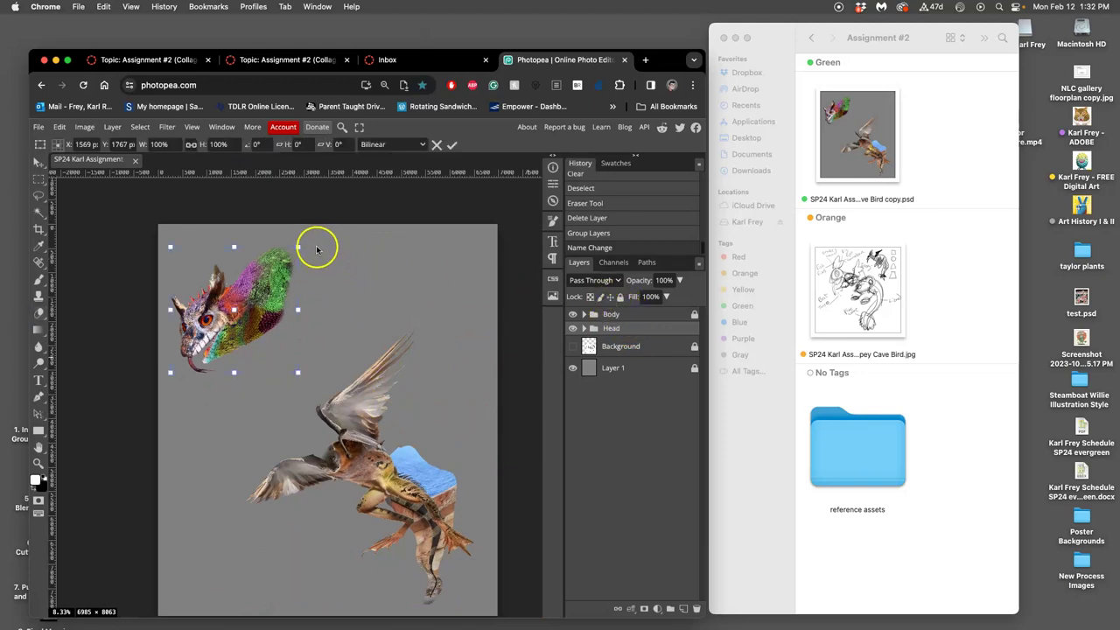
drag(311, 245, 335, 333)
drag(261, 328, 322, 455)
mouse_move(637, 328)
mouse_down()
mouse_move(636, 312)
mouse_move(634, 330)
mouse_up()
key(e)
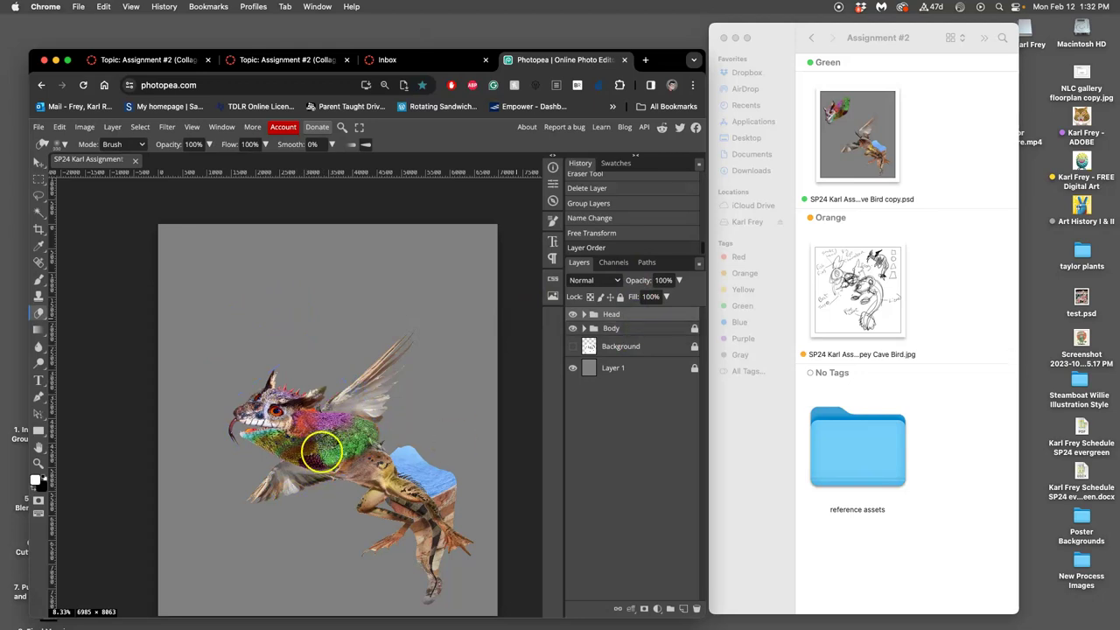
Scale the Head group down to about 67.7% so it better fits the front of the winged body.
scroll(343, 443, up, 5)
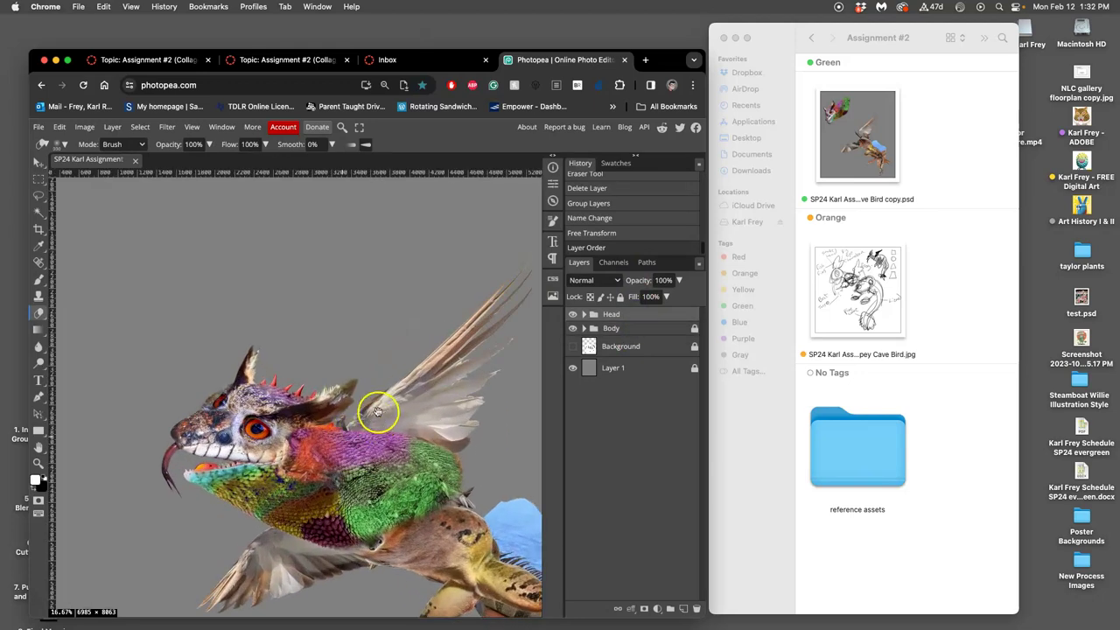
key(ctrl+t)
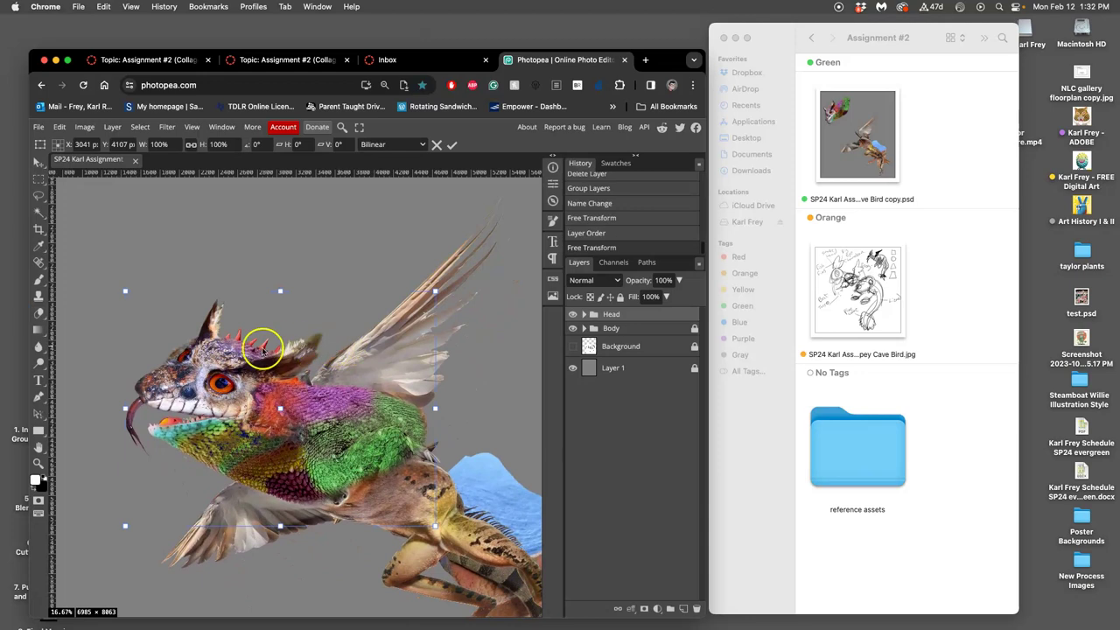
drag(125, 290, 221, 369)
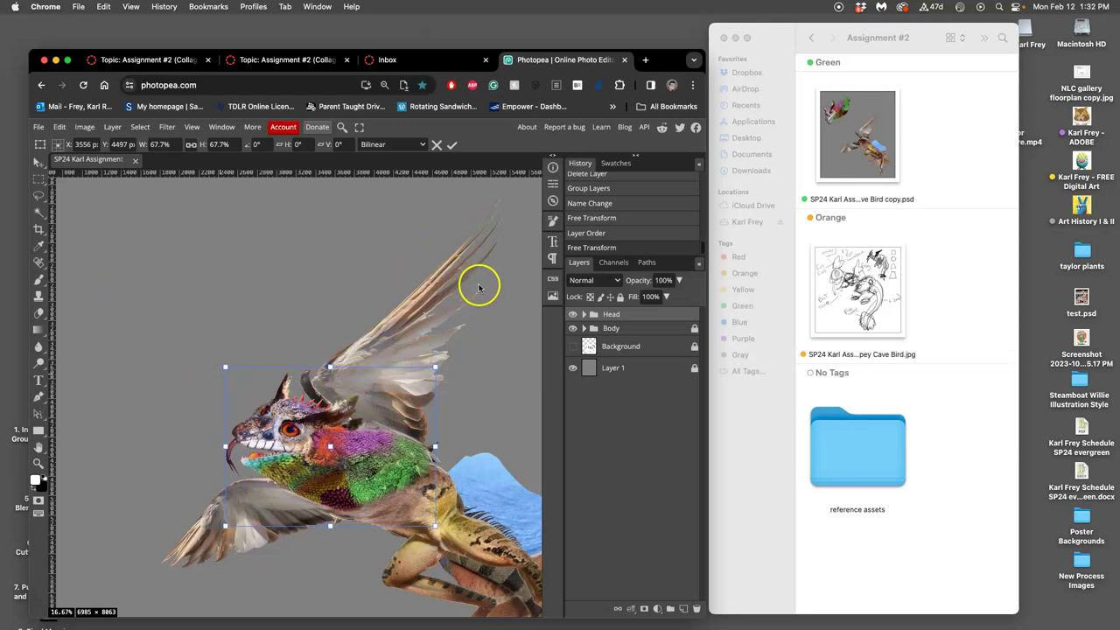
key(super+minus)
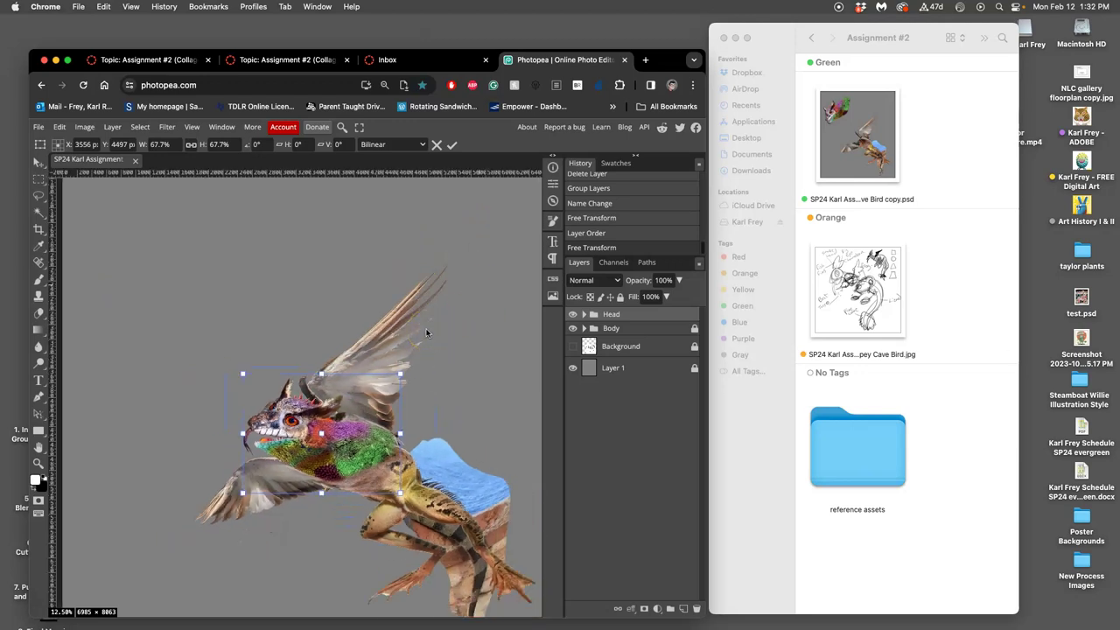
Shrink the Head group further to about 91% and distort its corners so the neck follows the body's angle.
click(397, 391)
right_click(371, 408)
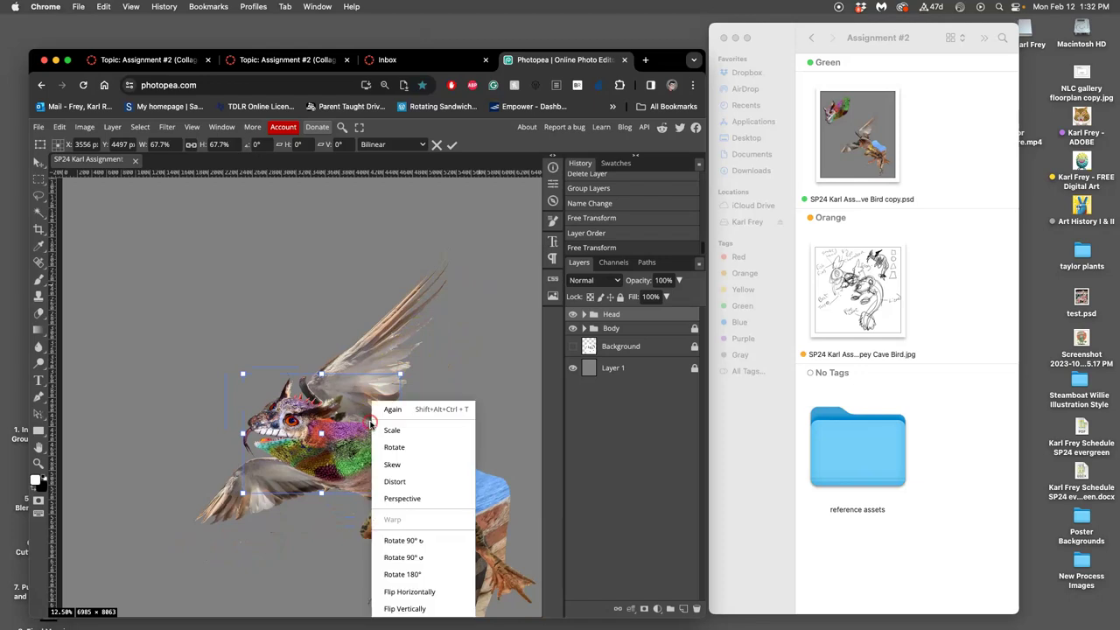
click(394, 482)
drag(400, 435, 386, 445)
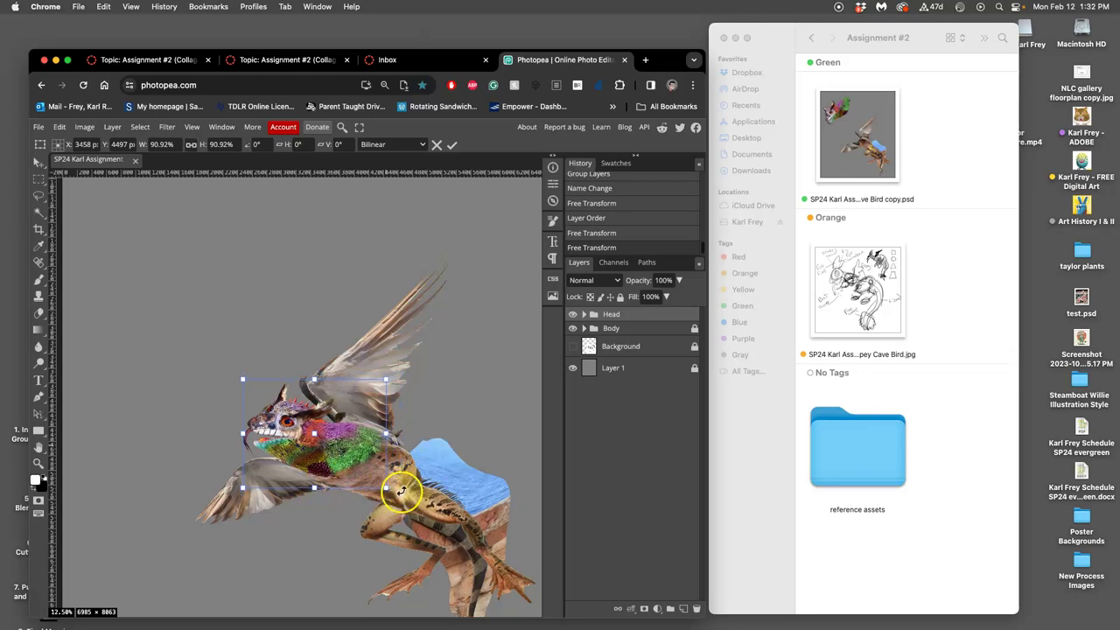
drag(386, 487, 386, 499)
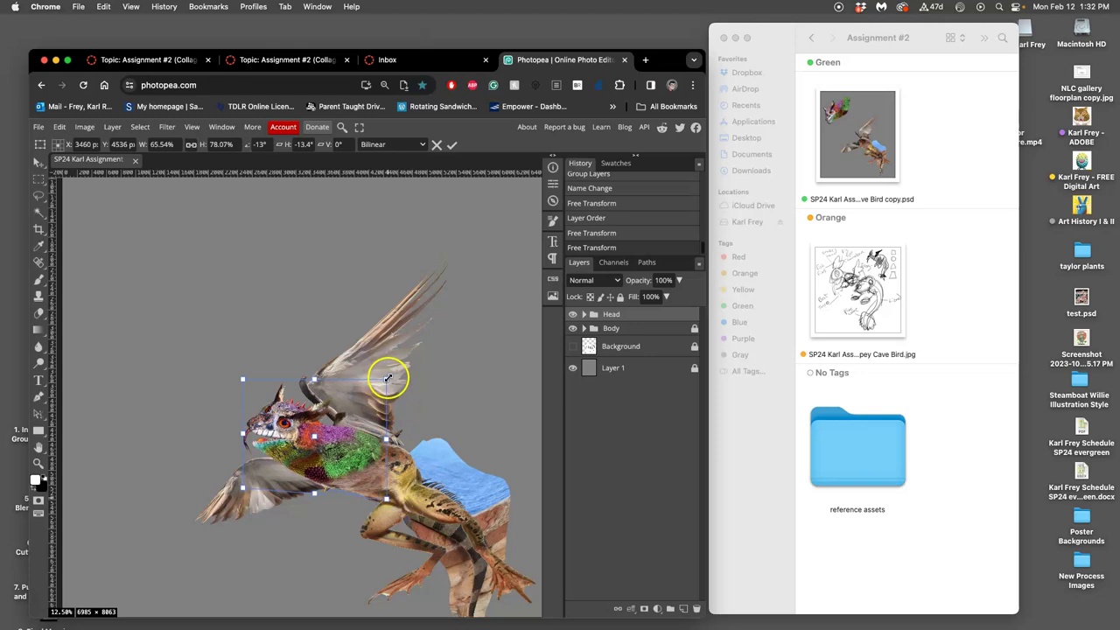
drag(386, 380, 383, 384)
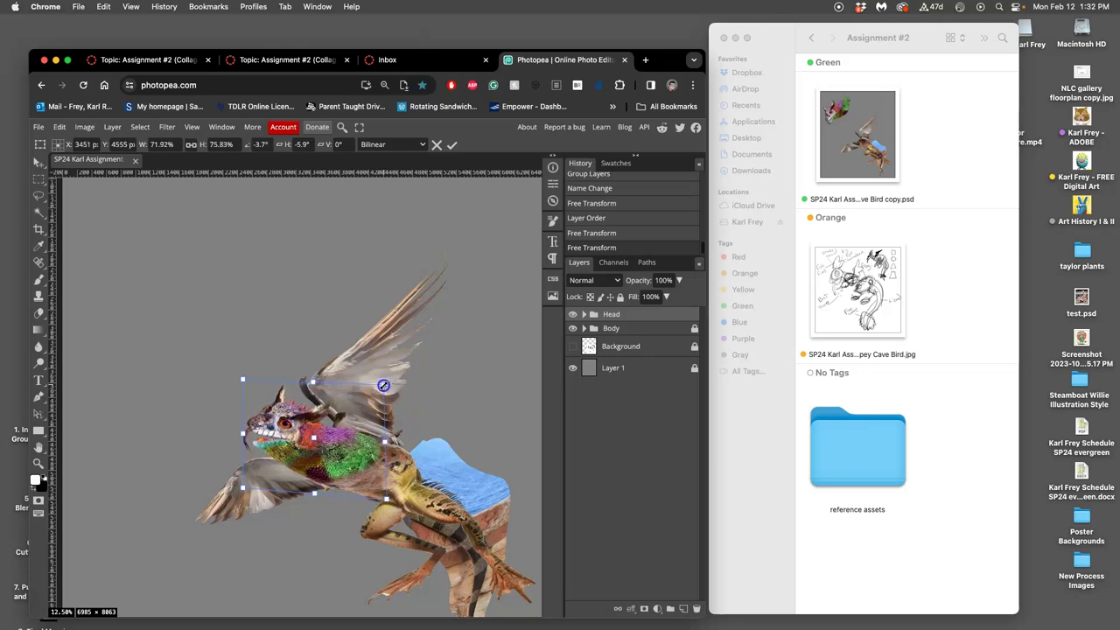
click(278, 446)
drag(244, 484, 251, 487)
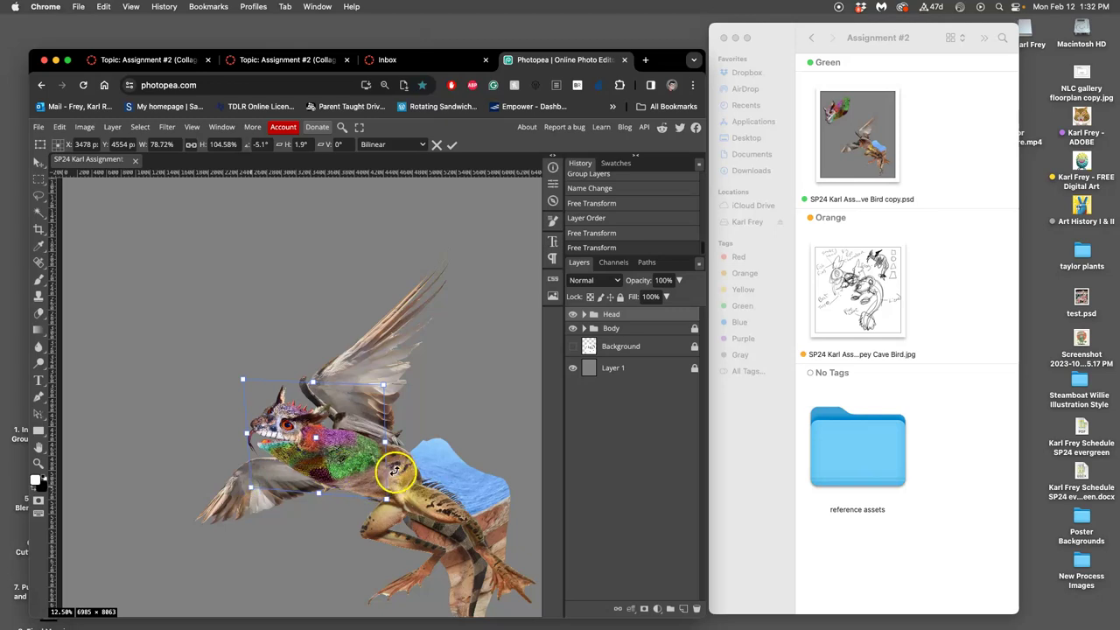
Stretch the neck side of the Head group slightly toward the body and apply the transform.
scroll(394, 470, up, 2)
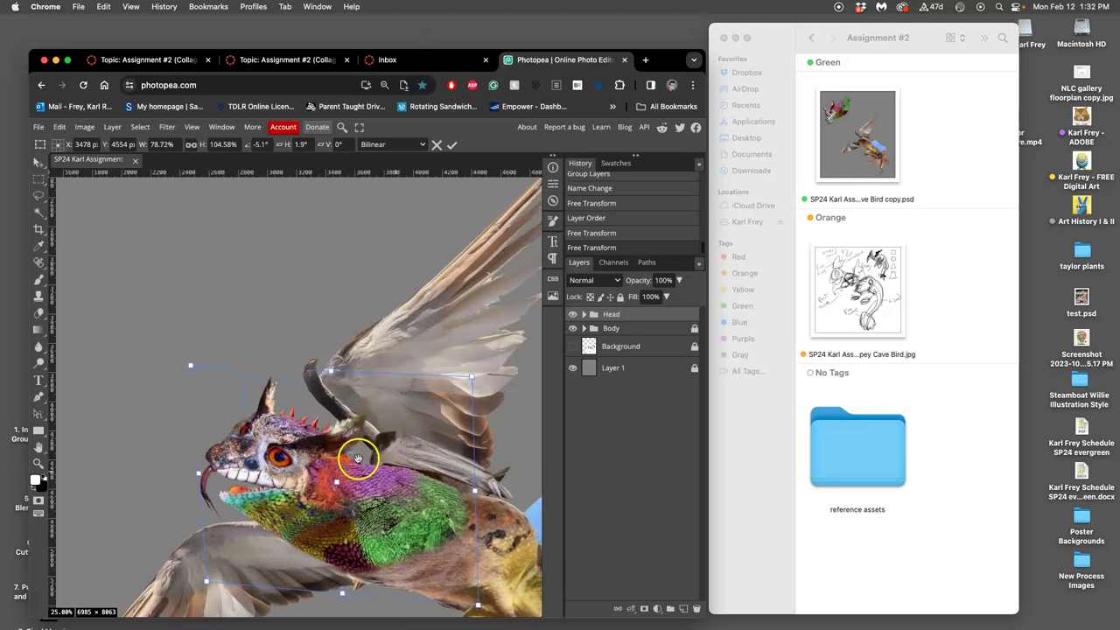
drag(371, 454, 372, 452)
click(473, 460)
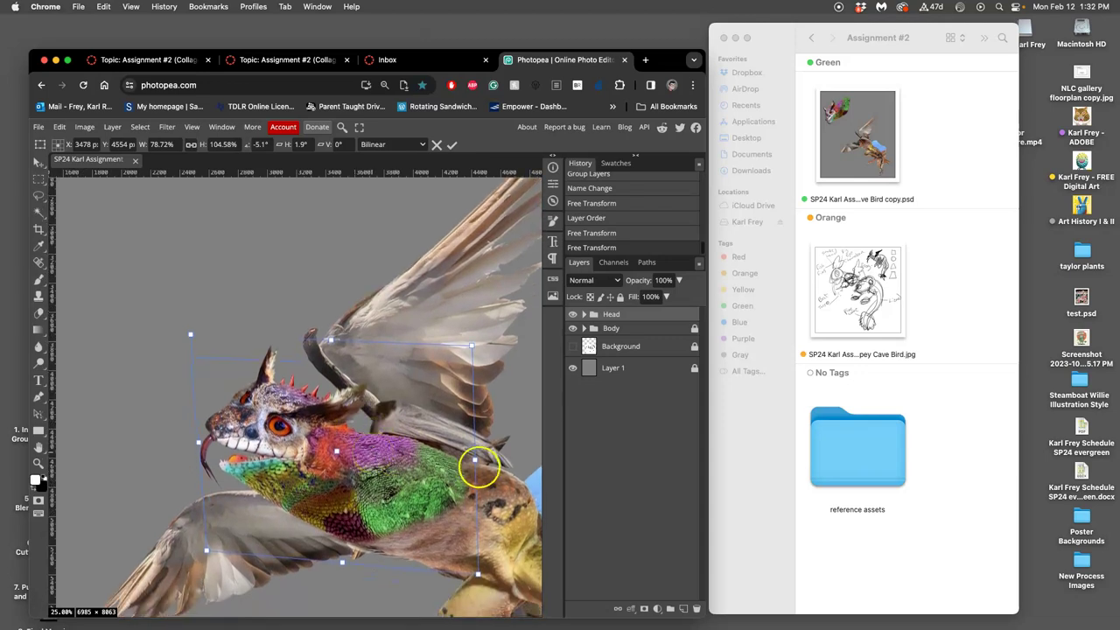
drag(476, 459, 483, 460)
drag(488, 459, 484, 459)
key(Return)
key(e)
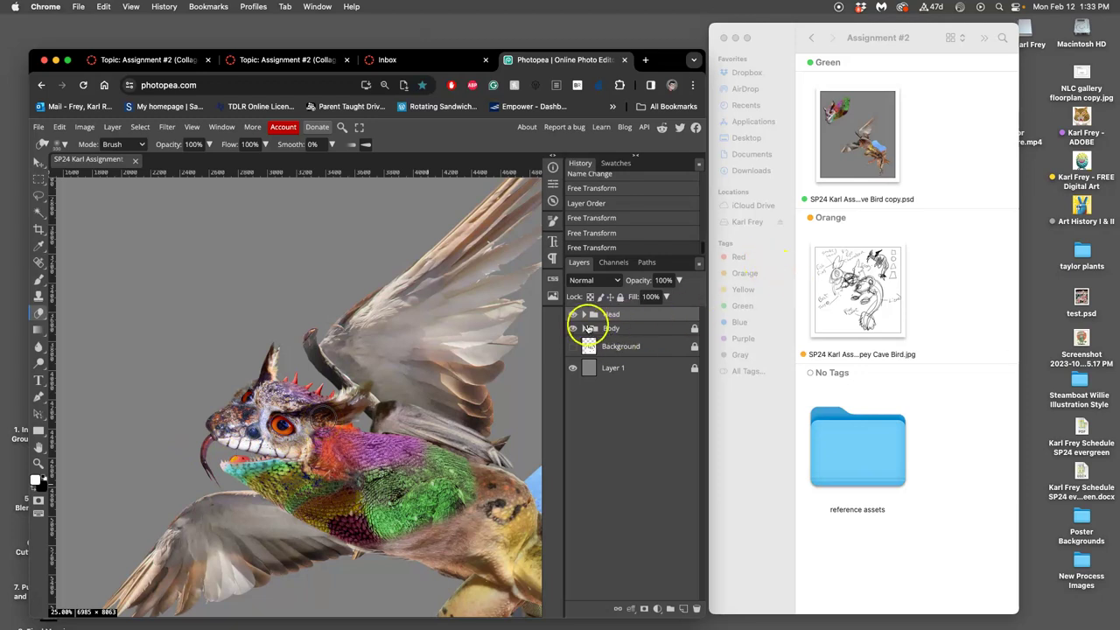
Expand the Head group, toggle its layers' visibility to locate the snake face, and select Layer 2.
click(585, 314)
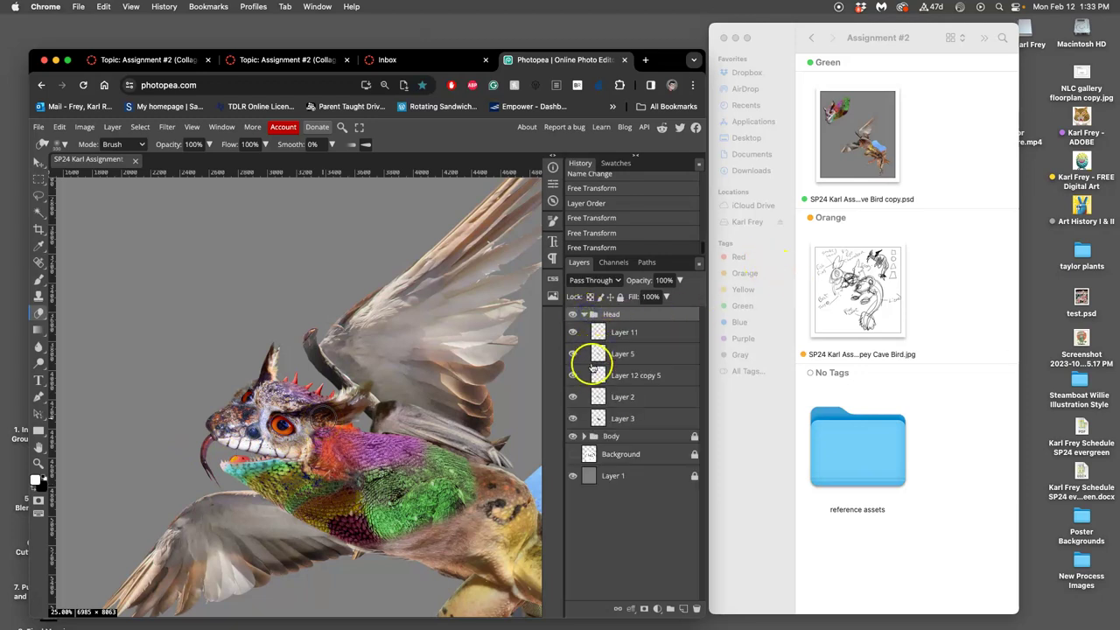
click(574, 332)
click(573, 397)
click(574, 397)
click(610, 398)
Lasso the tongue on Layer 2, cut it out and paste it onto its own layer, toggling that layer's visibility to check it.
click(38, 194)
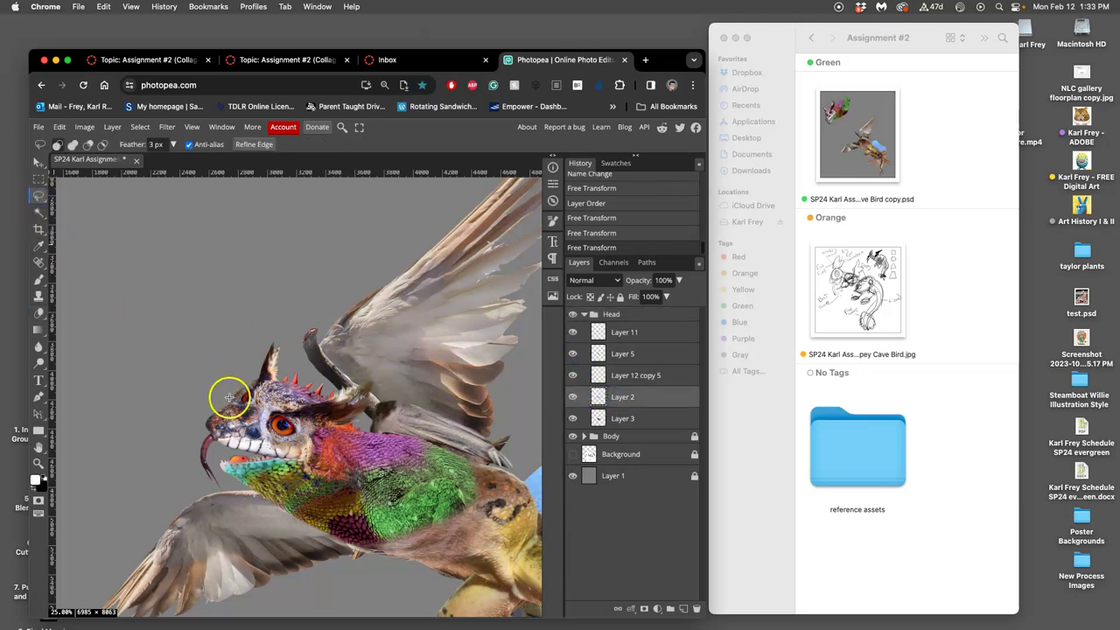
key(super+plus)
key(super+plus)
drag(204, 423, 224, 354)
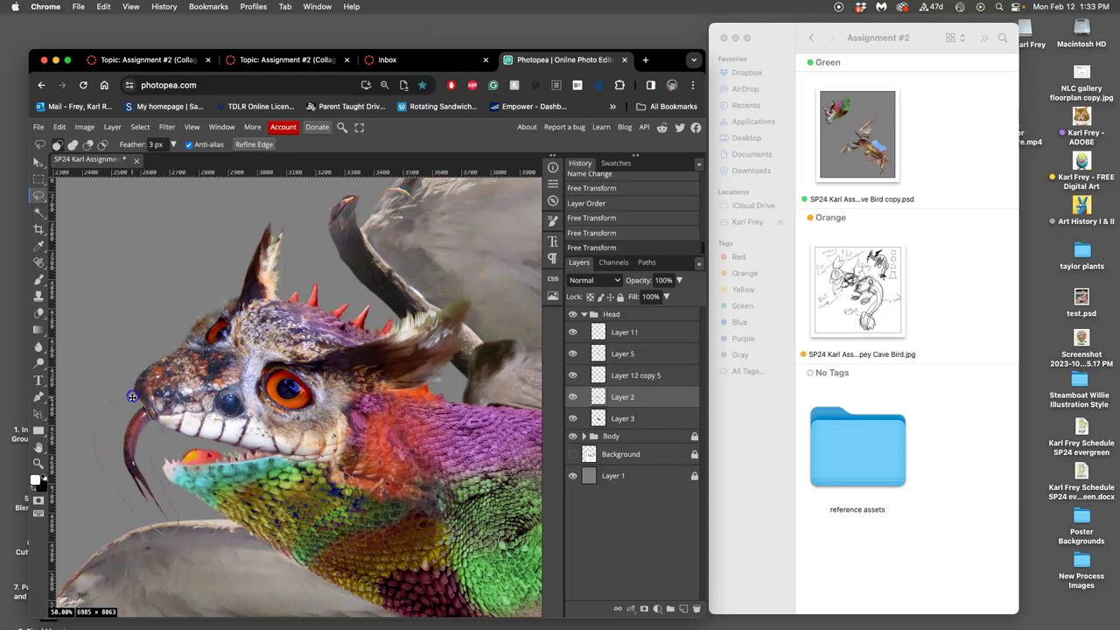
drag(132, 396, 131, 398)
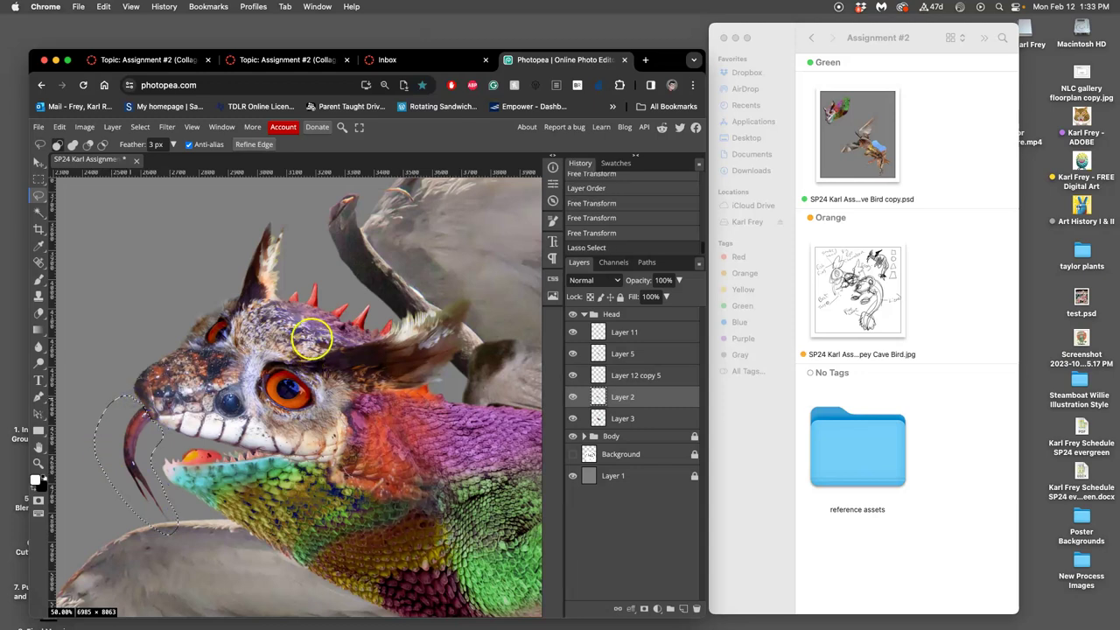
key(Delete)
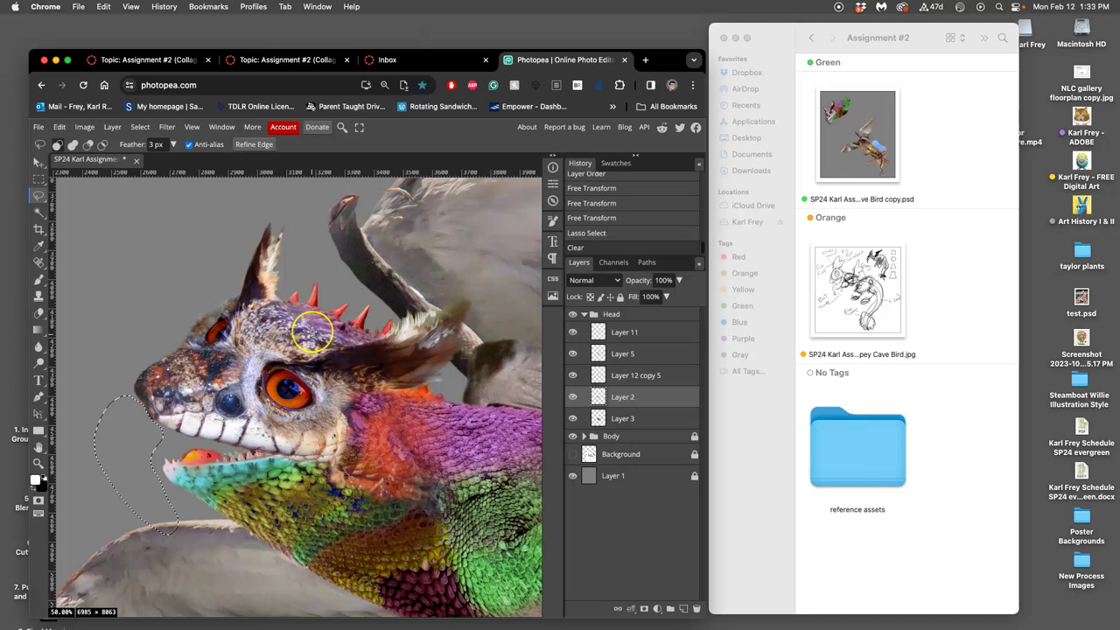
click(313, 333)
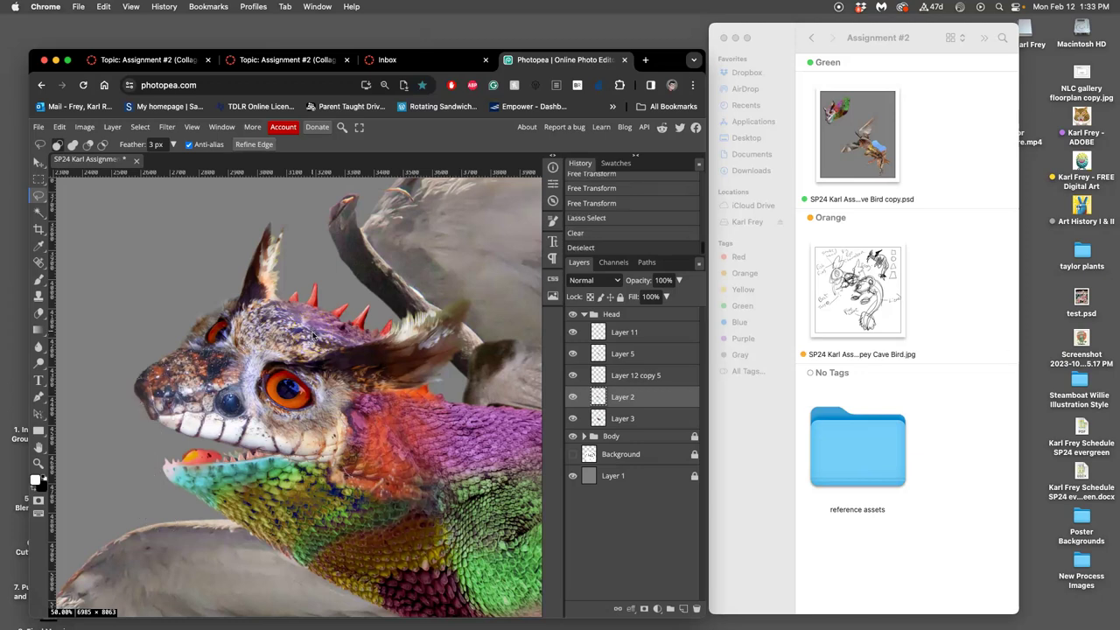
key(super+v)
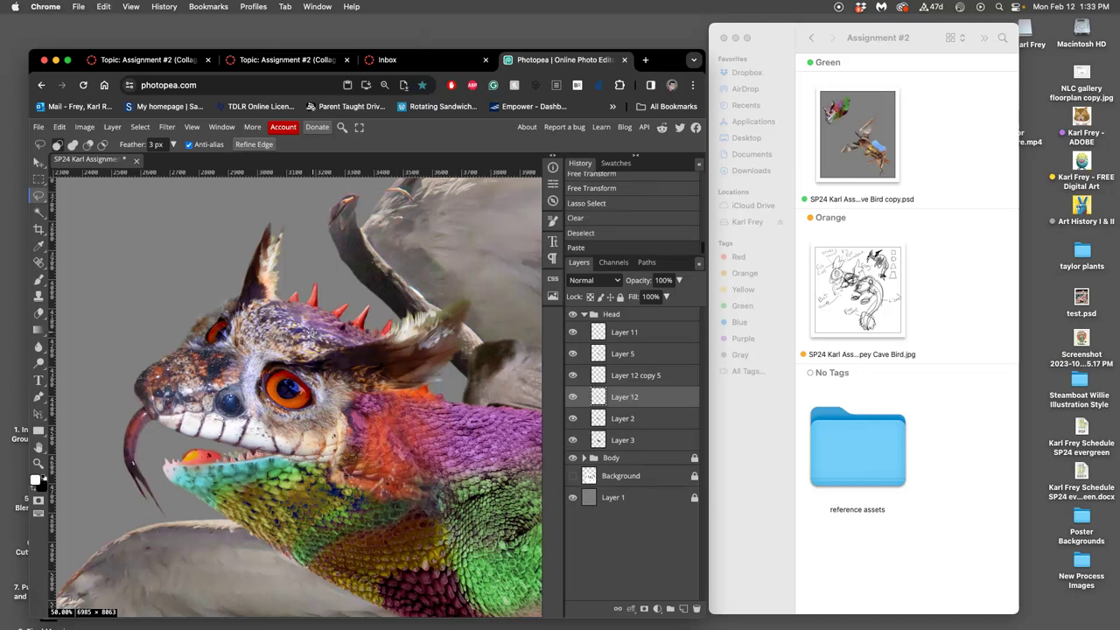
click(572, 397)
click(573, 398)
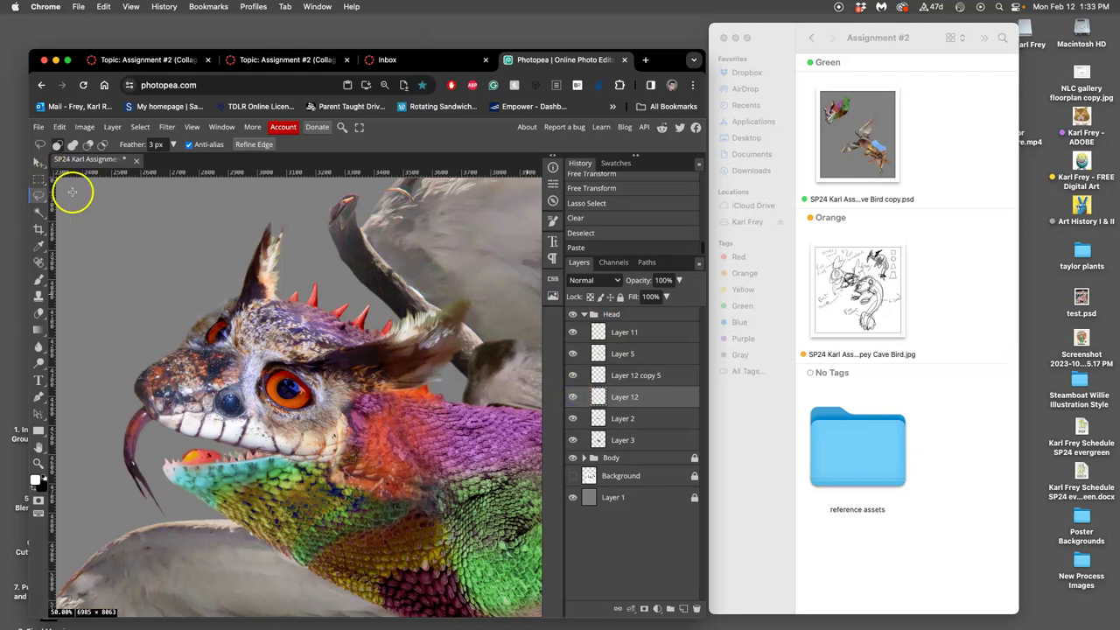
Free-transform the tongue: rotate it, flip it vertically and move it into the open mouth.
key(super+t)
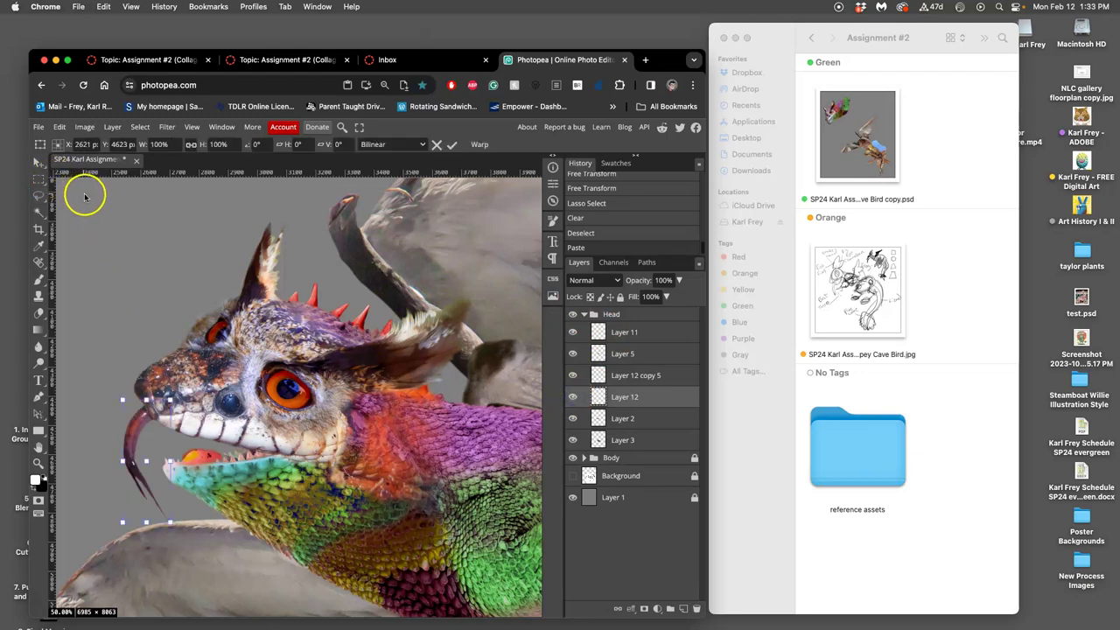
drag(181, 396, 176, 456)
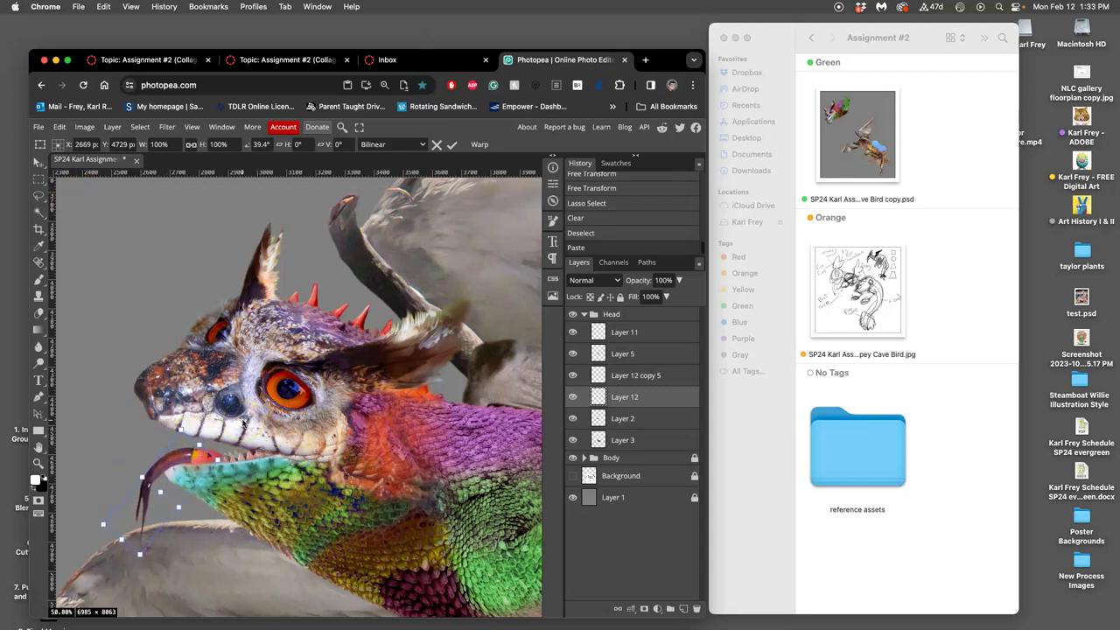
right_click(169, 470)
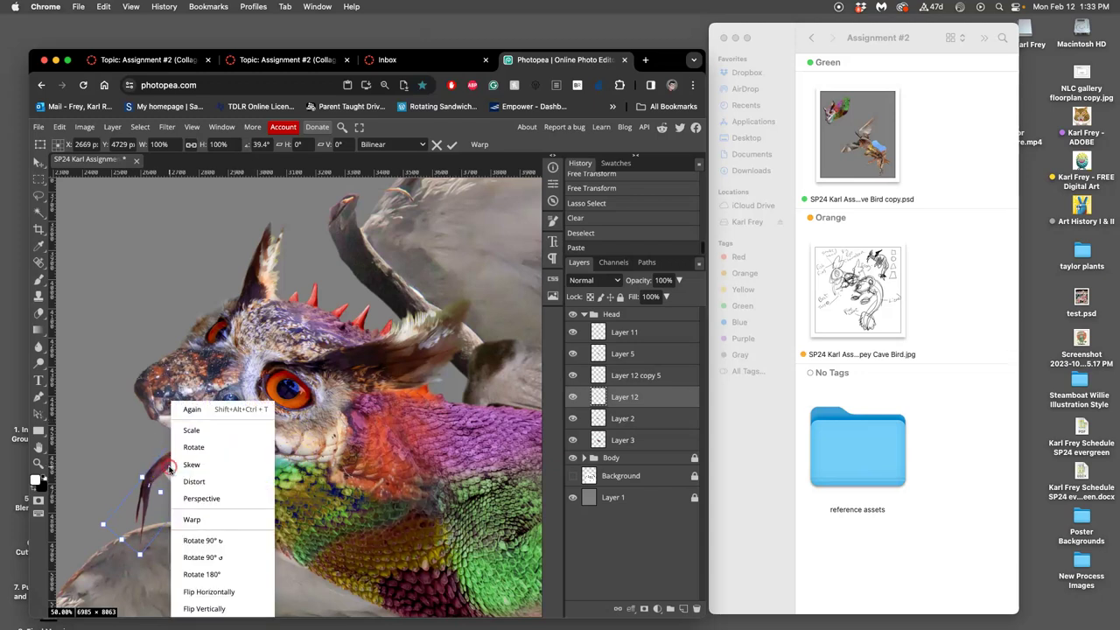
click(200, 604)
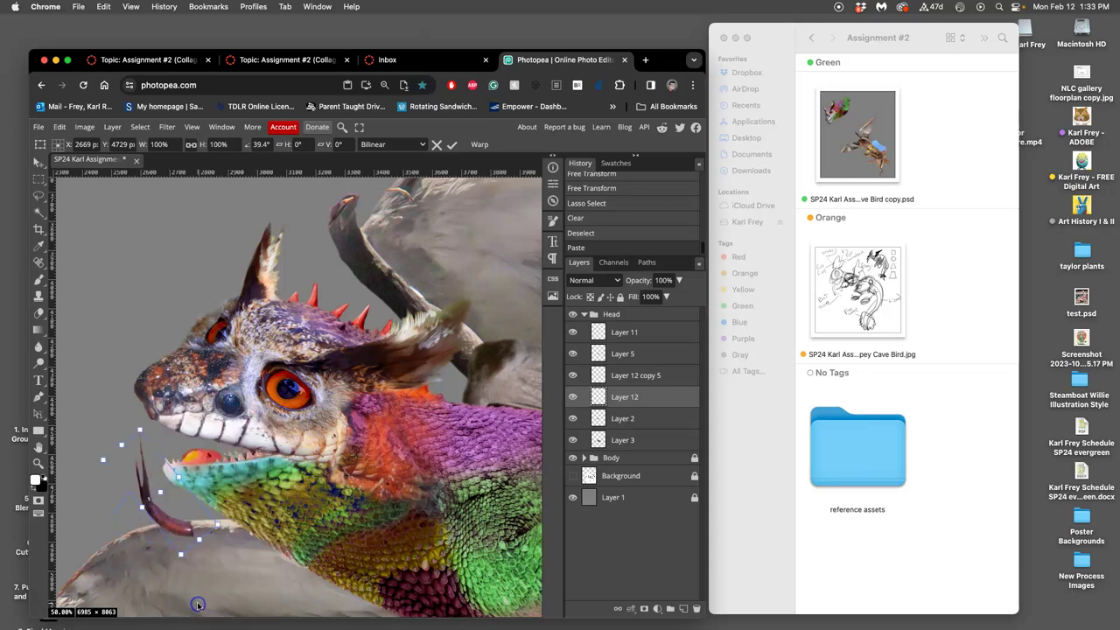
drag(181, 532, 188, 451)
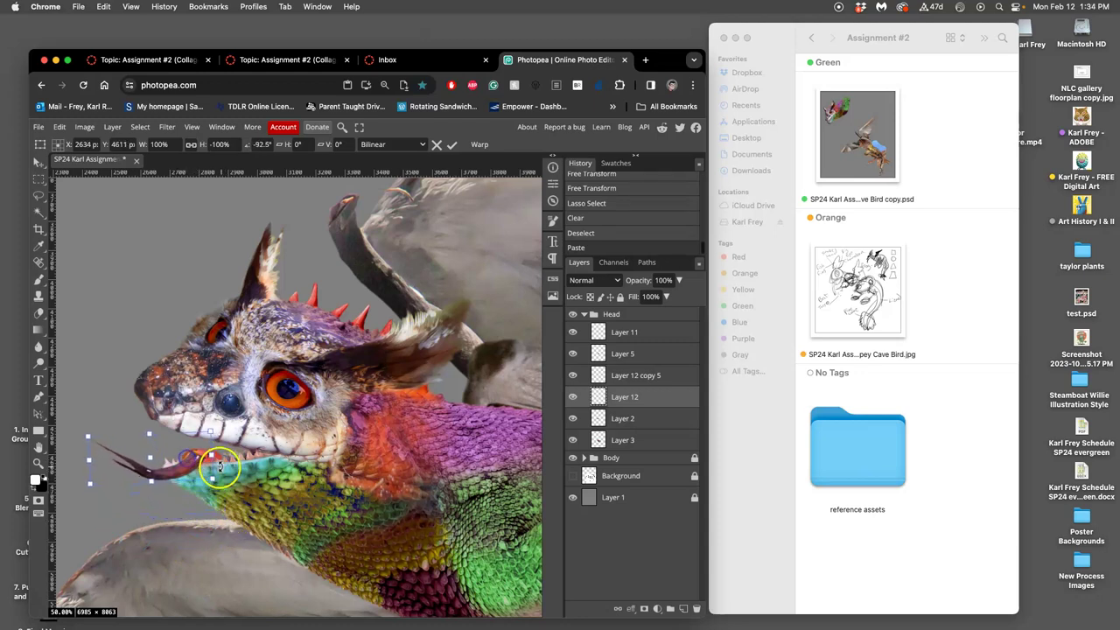
Flip the tongue vertically again and rotate it to about 73.9° so its forked tip points downward.
right_click(195, 468)
click(225, 596)
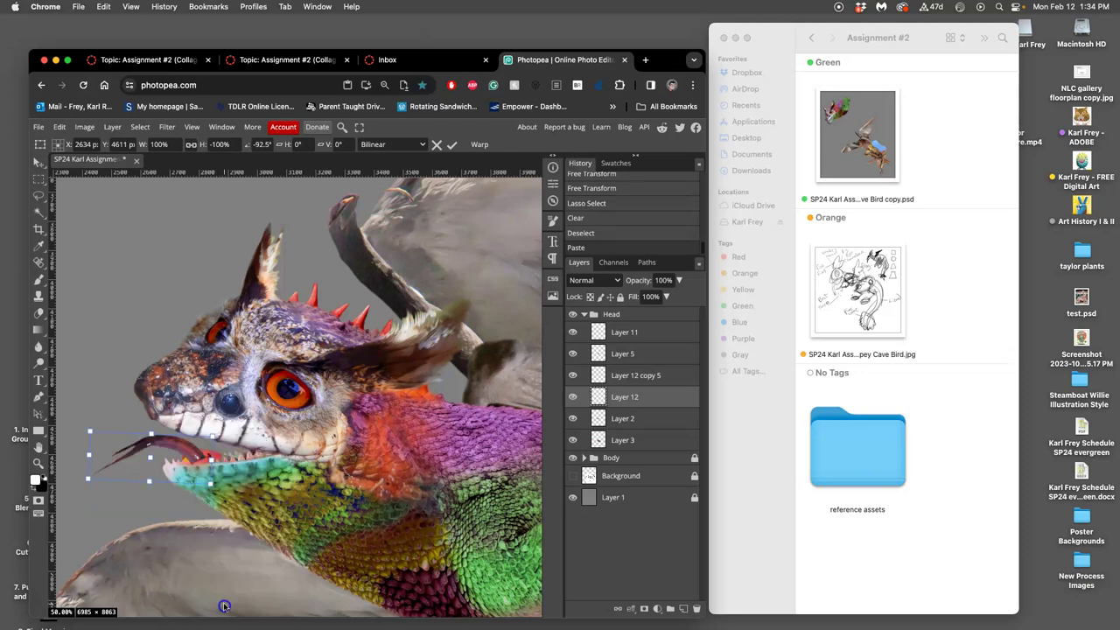
drag(86, 421, 65, 440)
Warp the tongue so its base reaches back into the mouth above the lower jaw, and apply the transform.
right_click(159, 450)
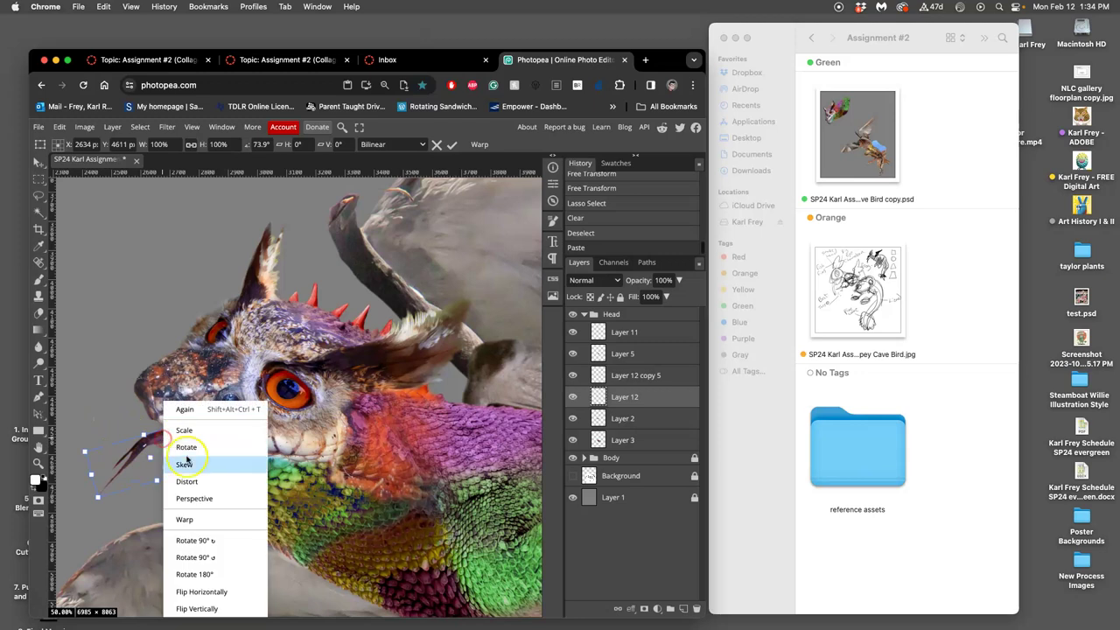
click(193, 516)
drag(156, 450, 192, 476)
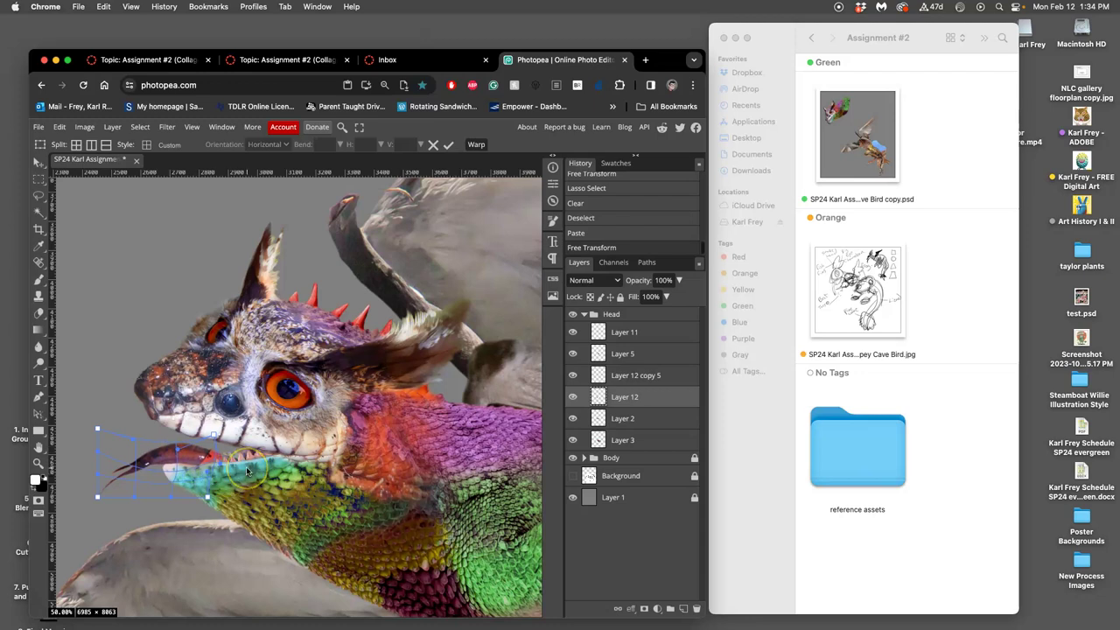
key(Return)
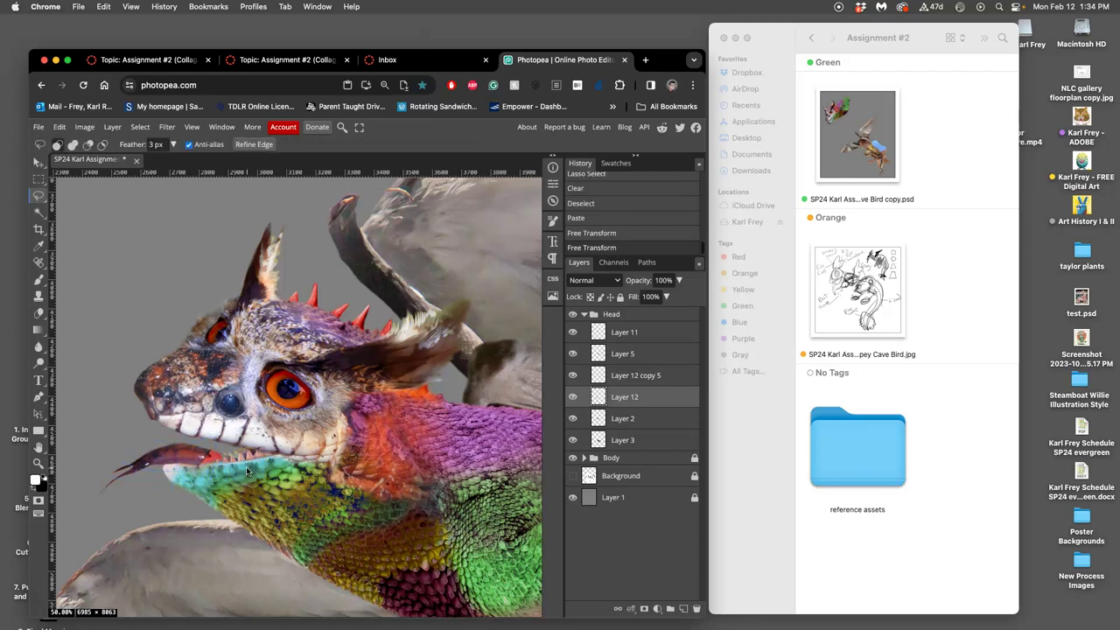
Reduce the eraser's brush size and erase the tongue's base where it overlaps the red mouth and lower jaw.
key(super+plus)
key(super+plus)
drag(375, 397, 535, 274)
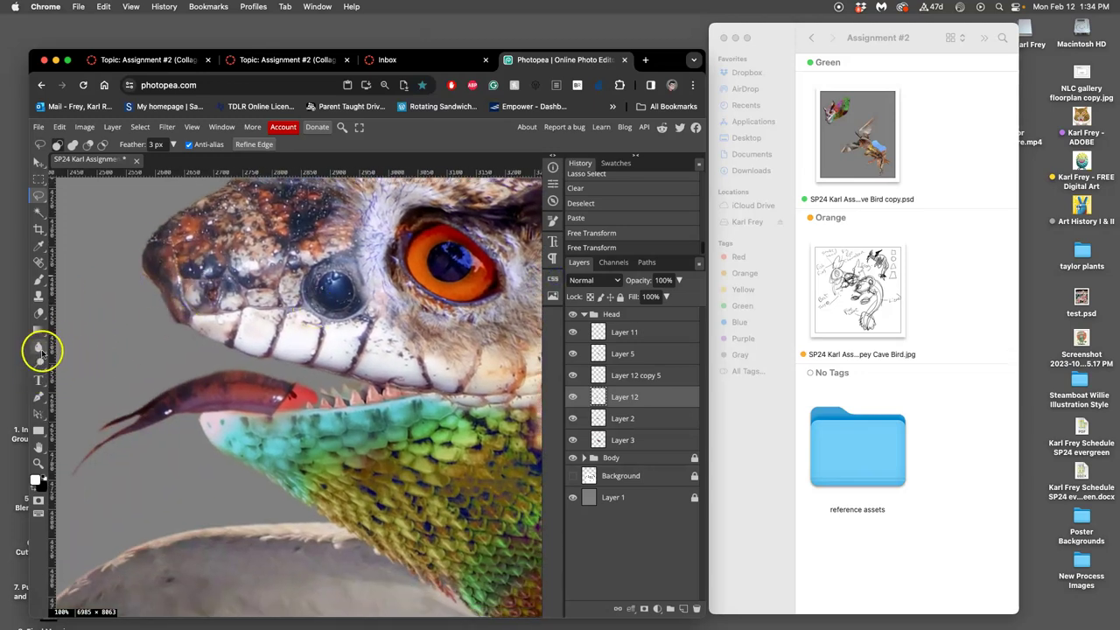
click(40, 313)
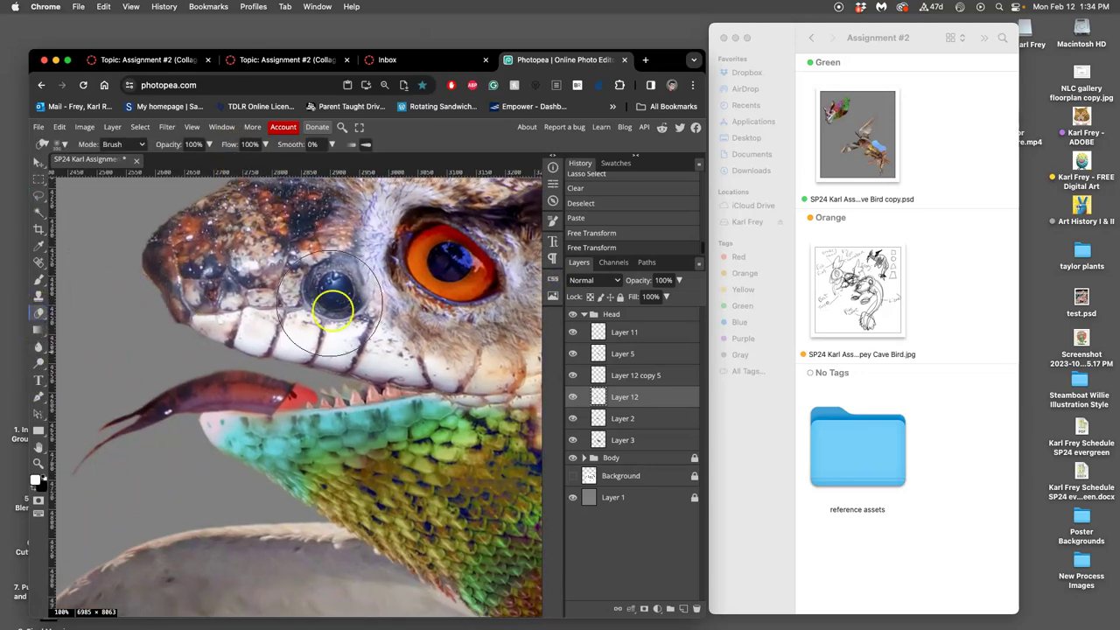
click(62, 144)
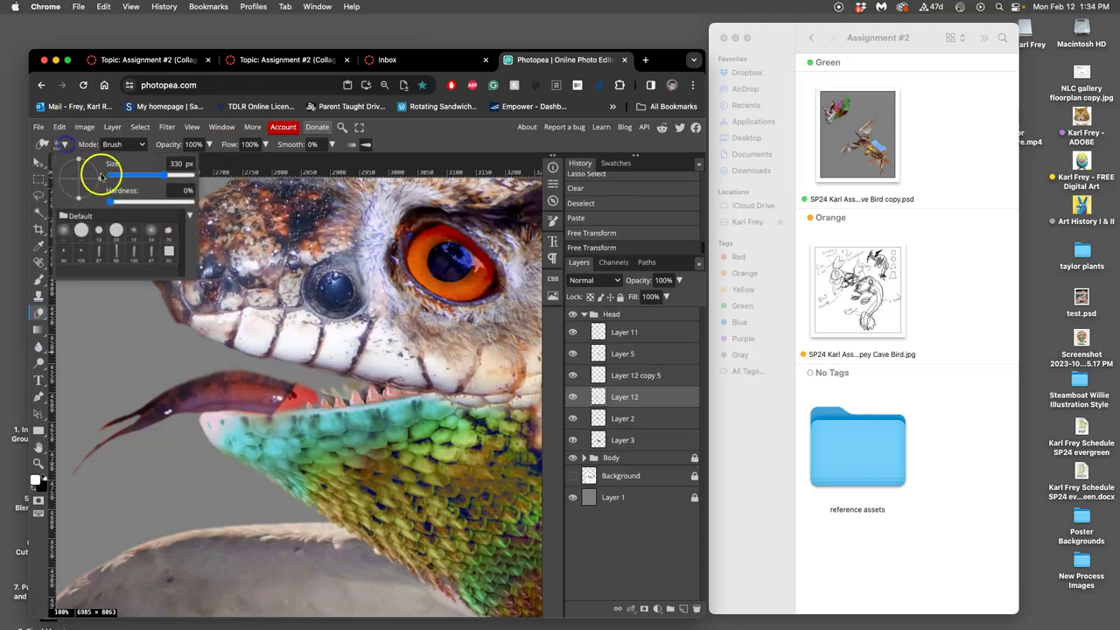
drag(103, 176, 152, 178)
click(294, 377)
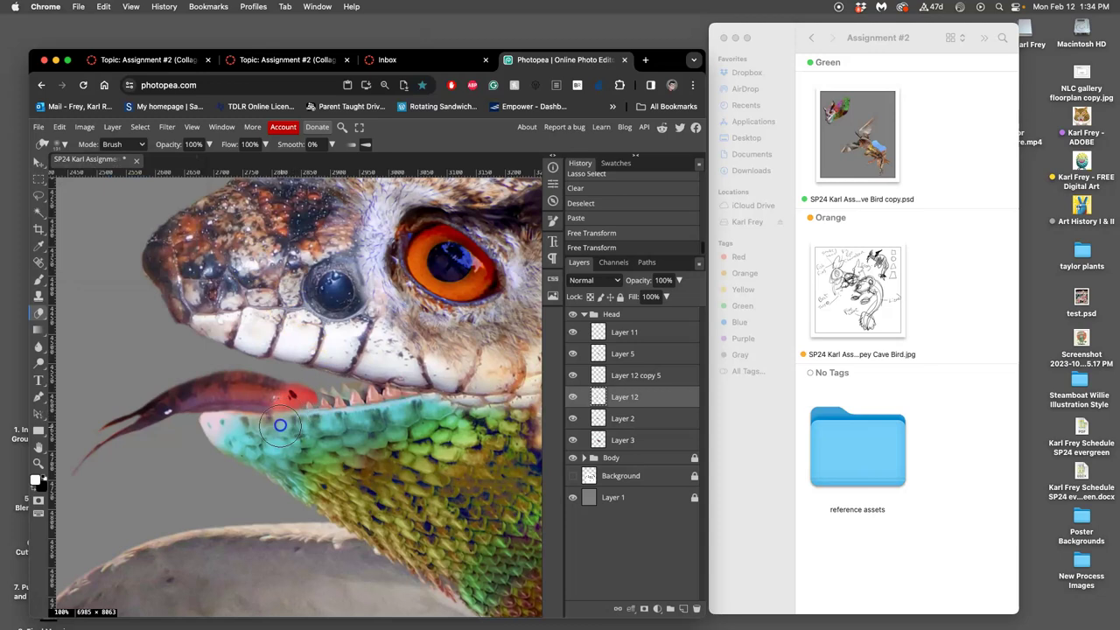
mouse_move(275, 430)
mouse_down()
mouse_move(247, 430)
mouse_move(276, 434)
mouse_up()
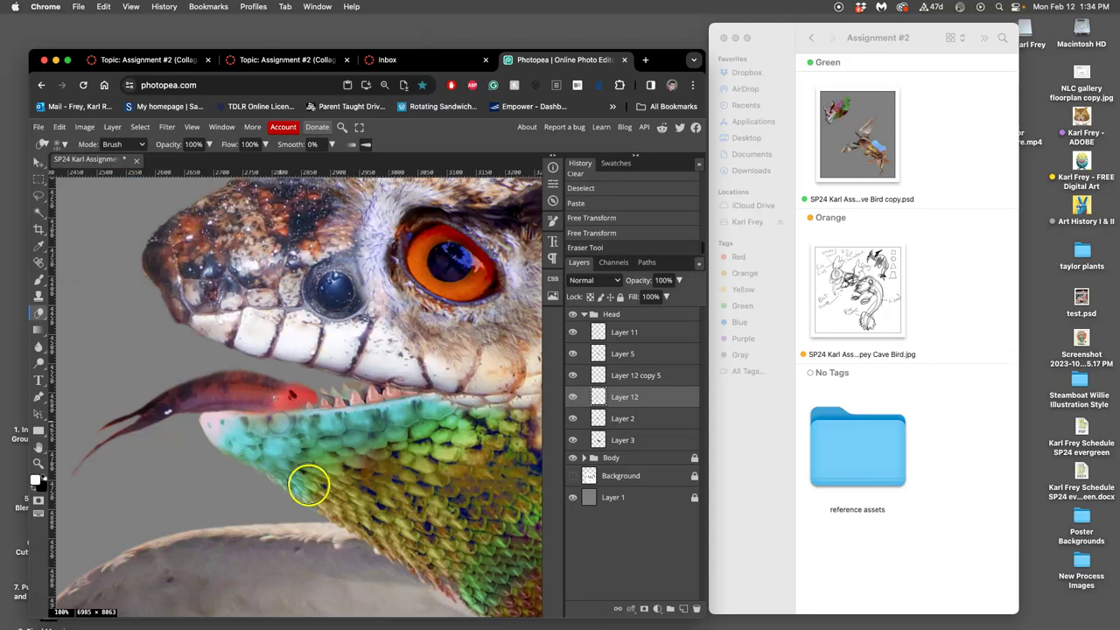
Open the eraser's opacity setting.
click(209, 145)
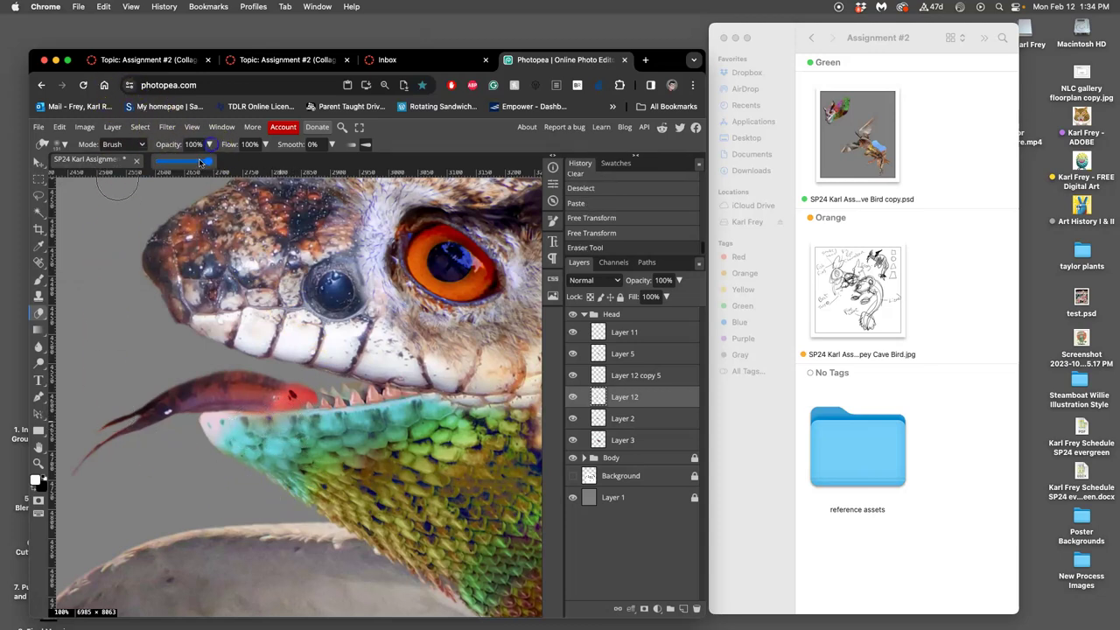